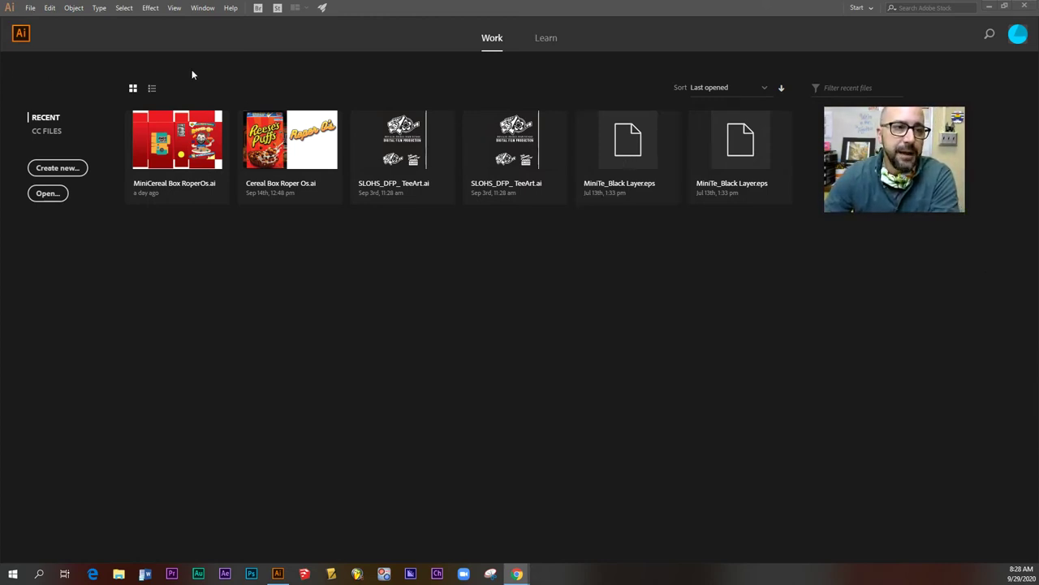
Start a new document and browse the preset categories through to Art & Illustration.
{"action": "left_click", "coordinate": [68, 176]}
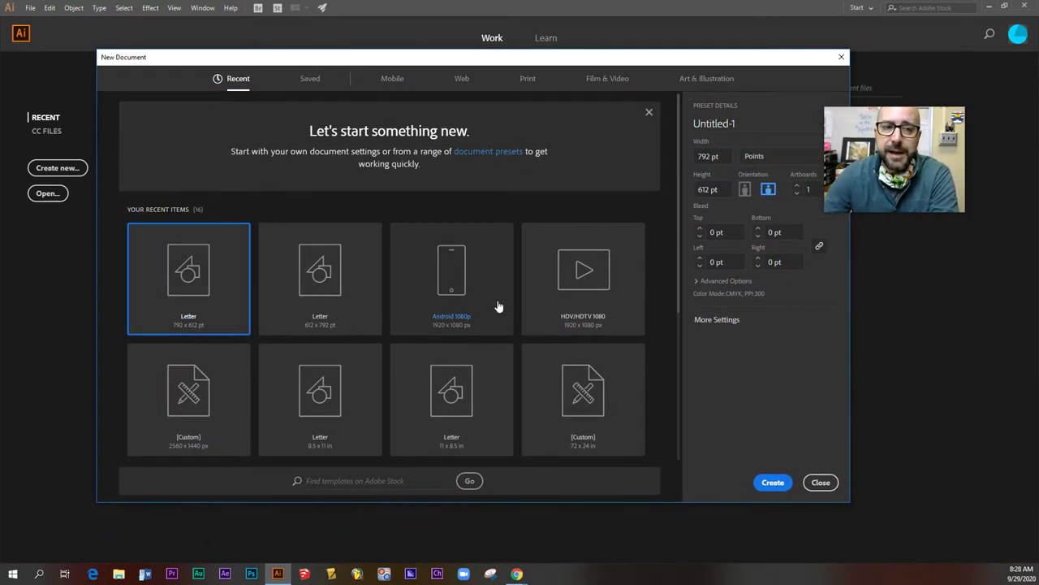
{"action": "left_click", "coordinate": [397, 81]}
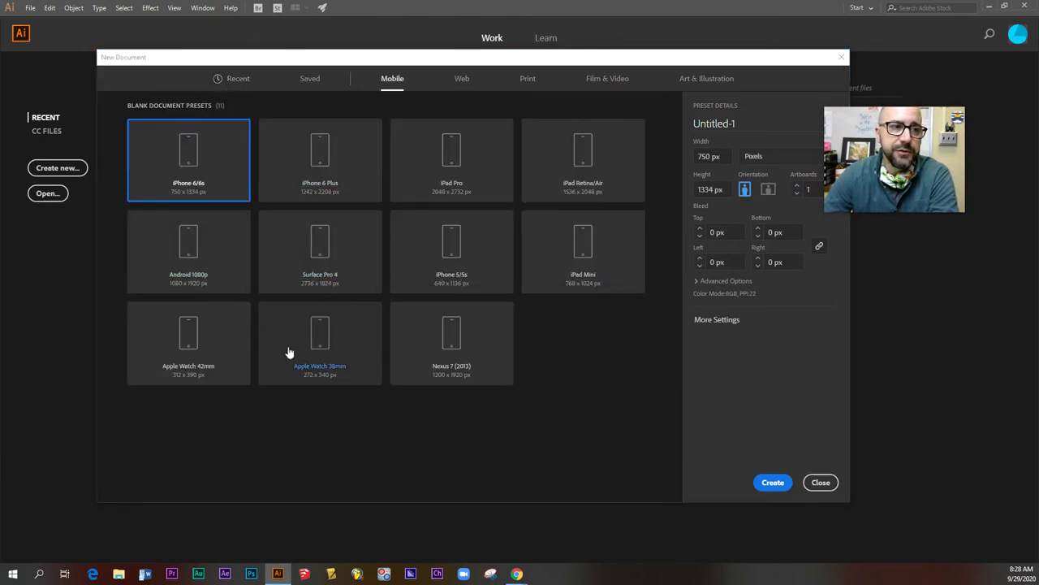
{"action": "left_click", "coordinate": [463, 80]}
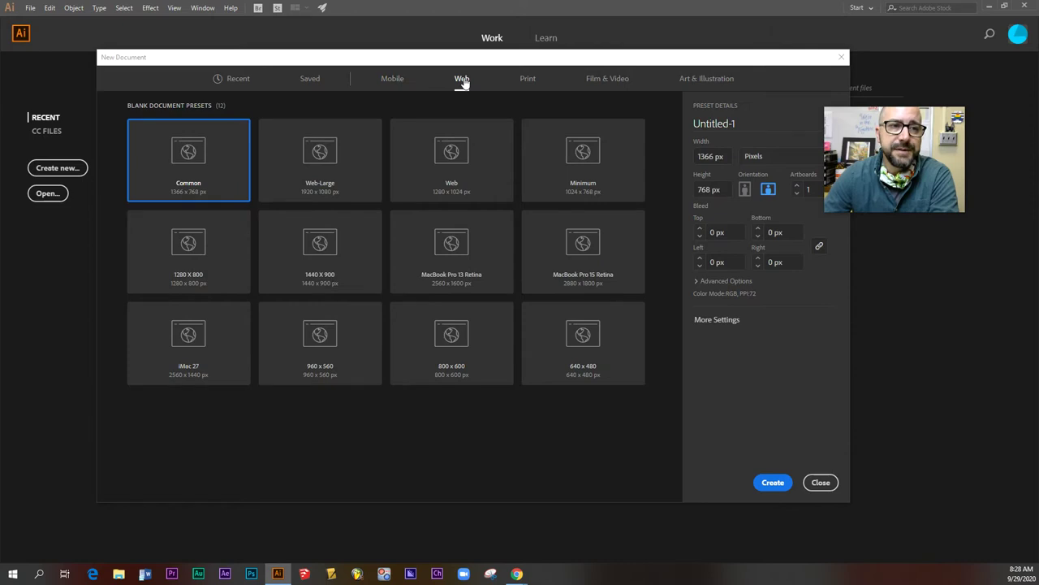
{"action": "left_click", "coordinate": [529, 81]}
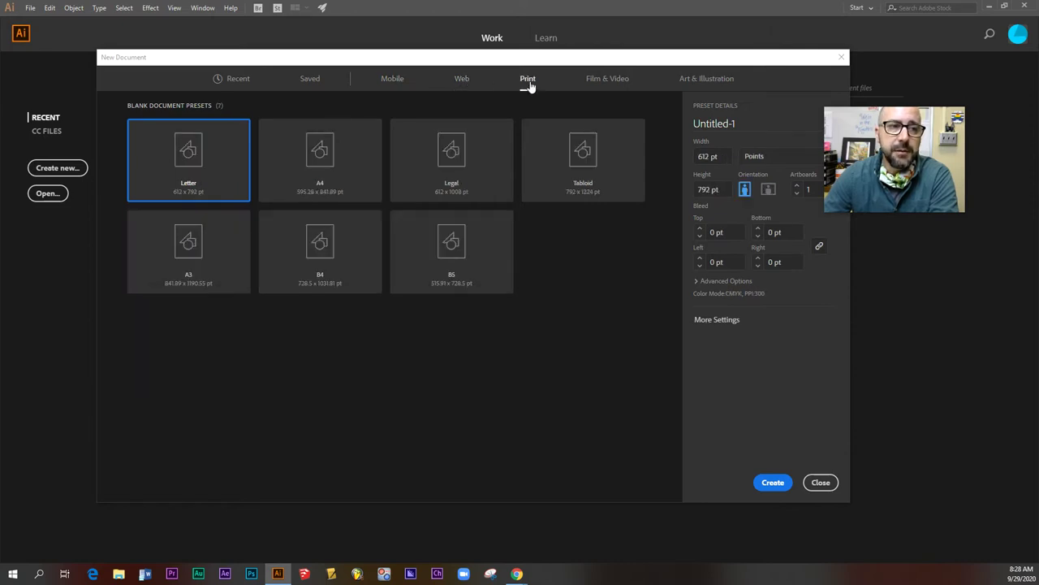
{"action": "left_click", "coordinate": [607, 81]}
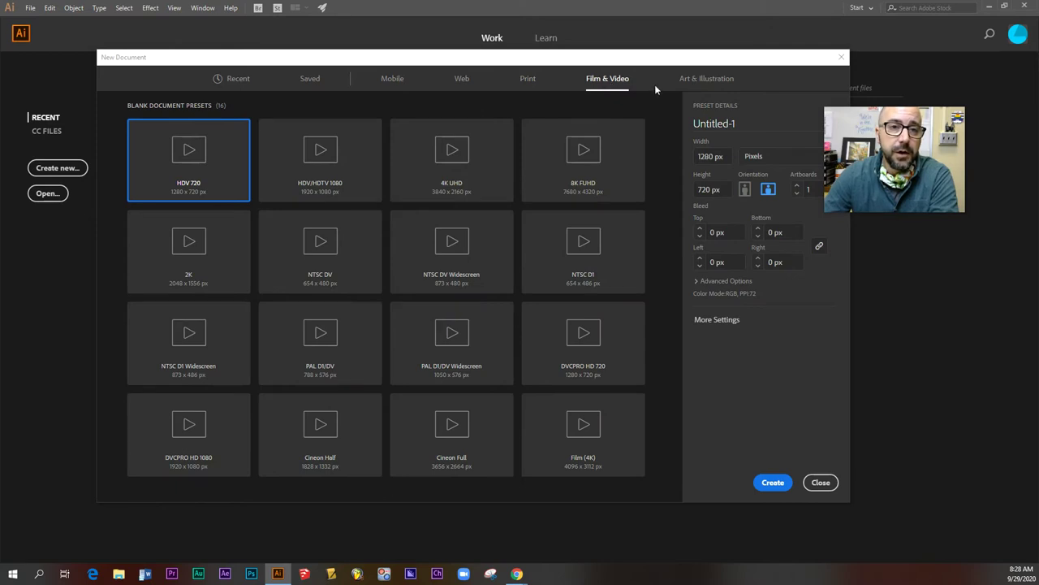
{"action": "left_click", "coordinate": [706, 81]}
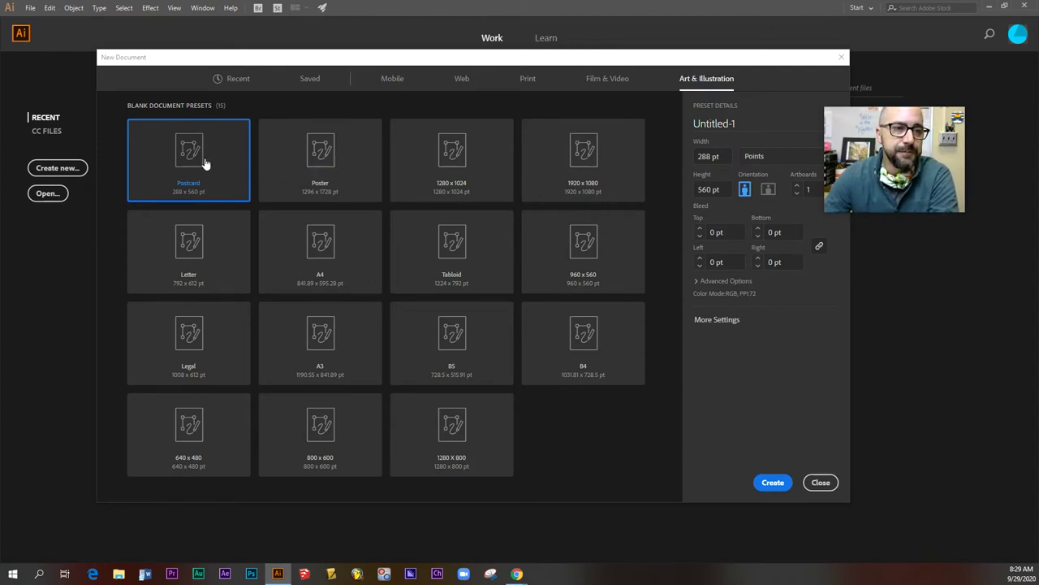
Name the 288 x 560 pt Postcard document with the artist's name plus '_Cartoon Portrait' and create it.
{"action": "left_click", "coordinate": [735, 125]}
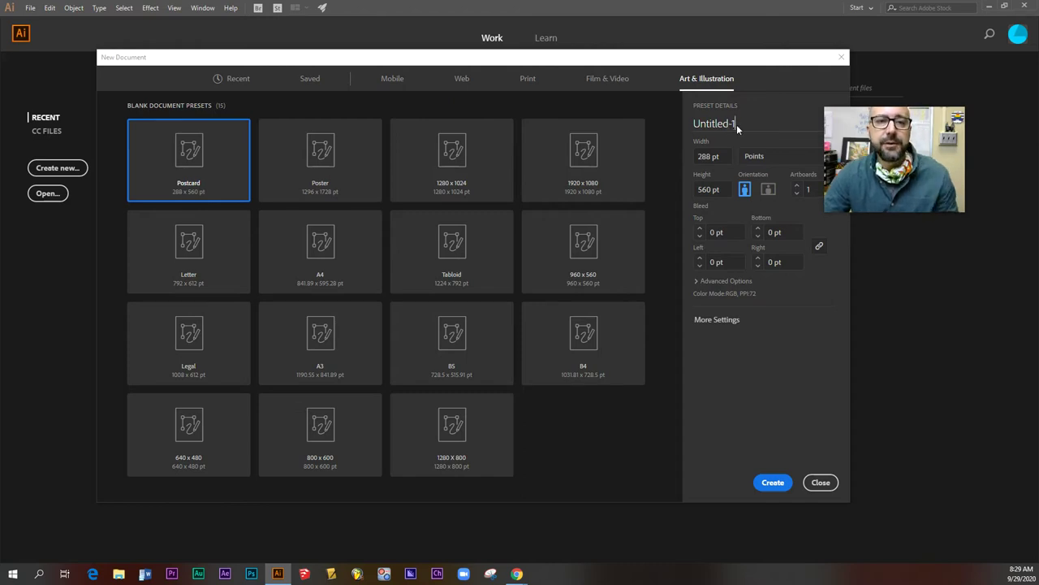
{"action": "double_click", "coordinate": [737, 126]}
{"action": "type", "text": "Roper"}
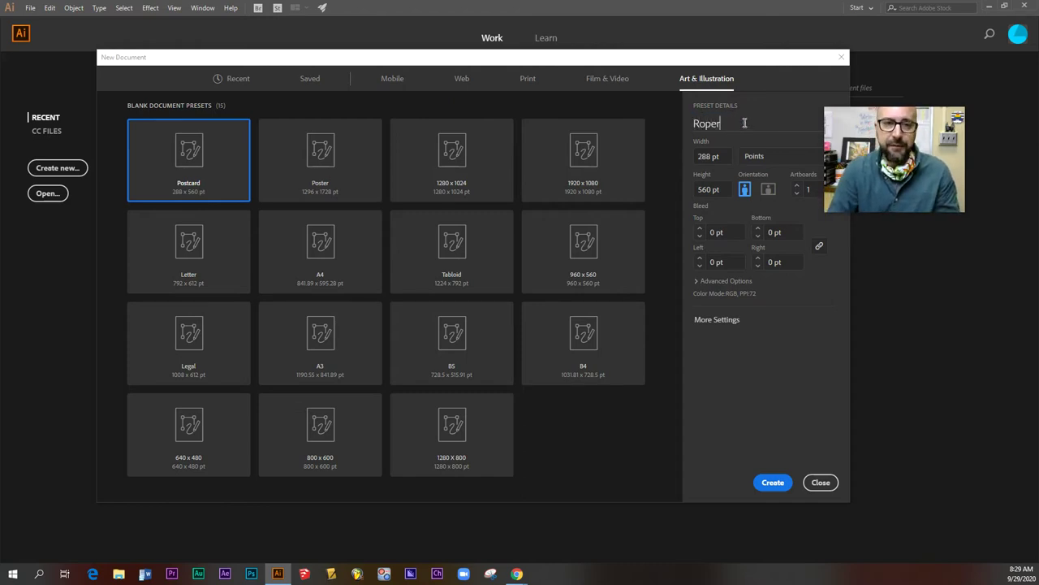
{"action": "type", "text": "Zach"}
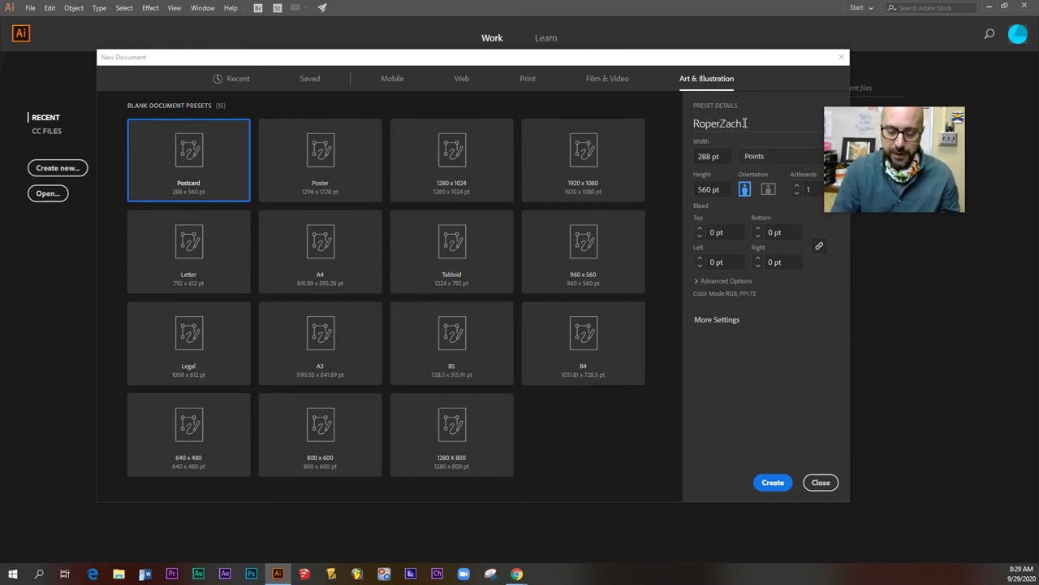
{"action": "type", "text": "Carto"}
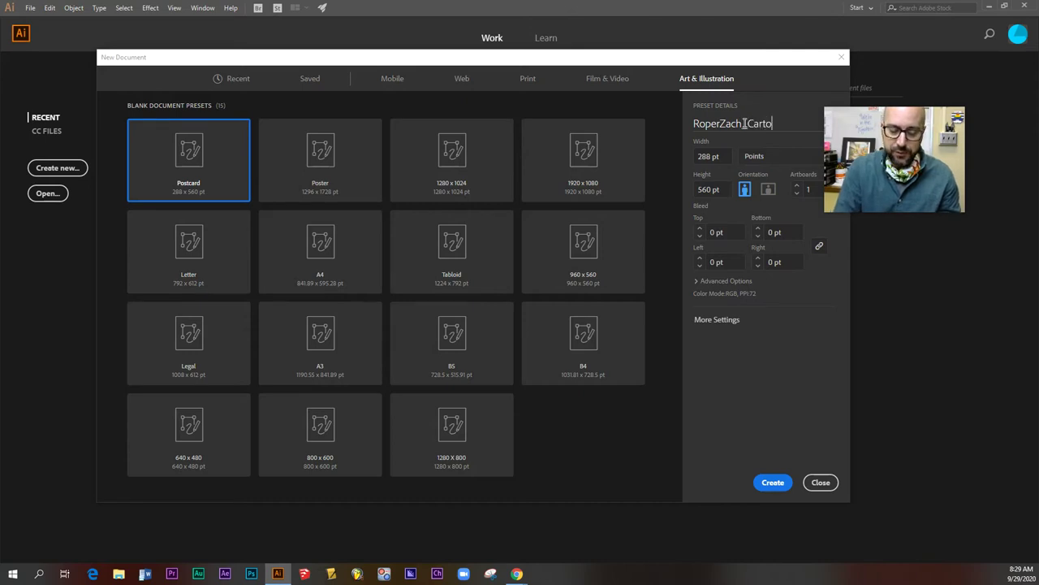
{"action": "type", "text": "on Part"}
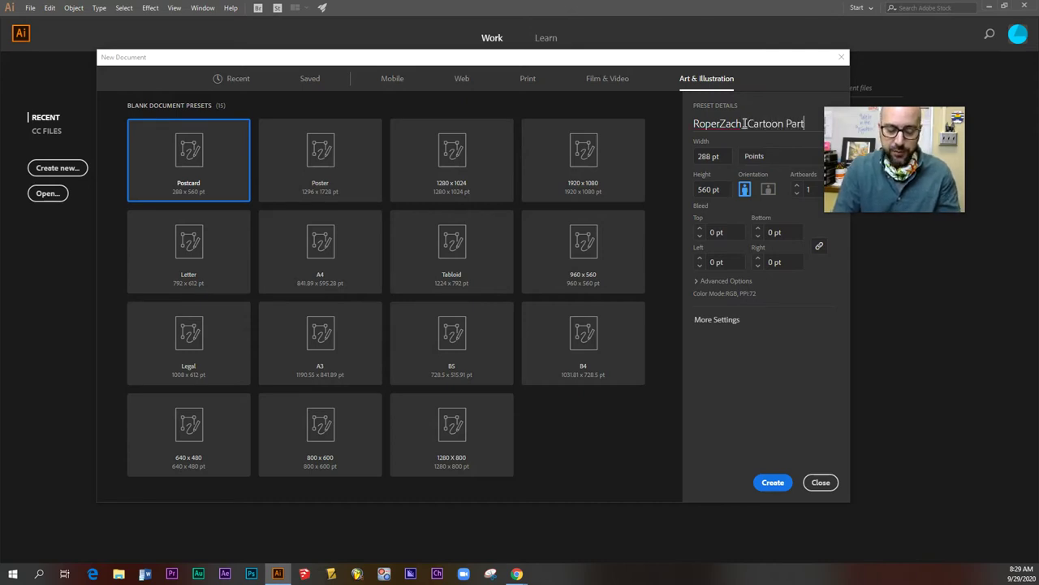
{"action": "type", "text": "nait"}
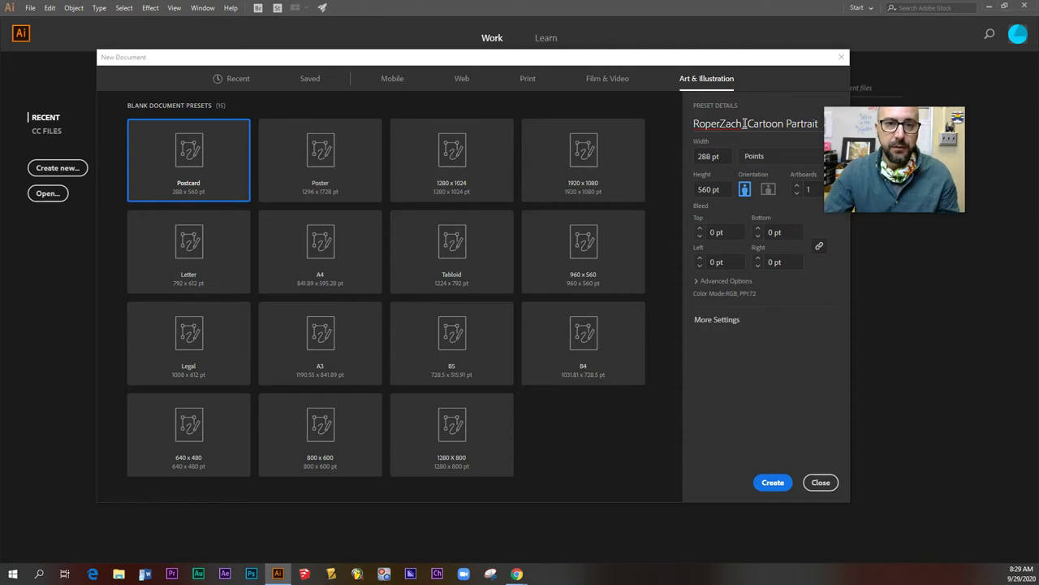
{"action": "key", "text": "BackSpace"}
{"action": "key", "text": "BackSpace"}
{"action": "key", "text": "BackSpace"}
{"action": "key", "text": "BackSpace"}
{"action": "key", "text": "BackSpace"}
{"action": "type", "text": "or"}
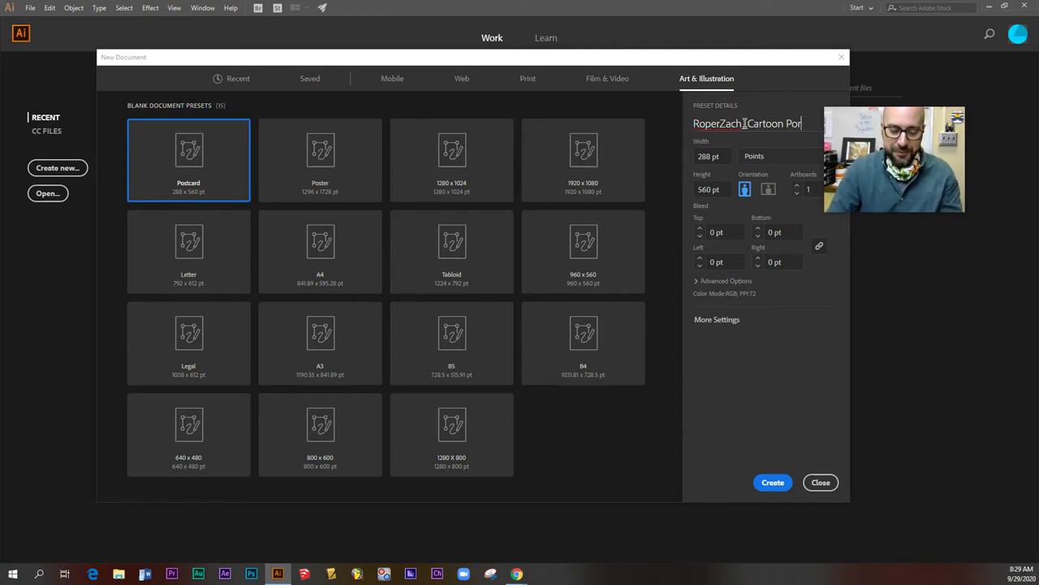
{"action": "type", "text": "trait"}
{"action": "left_click", "coordinate": [744, 124]}
{"action": "type", "text": "_"}
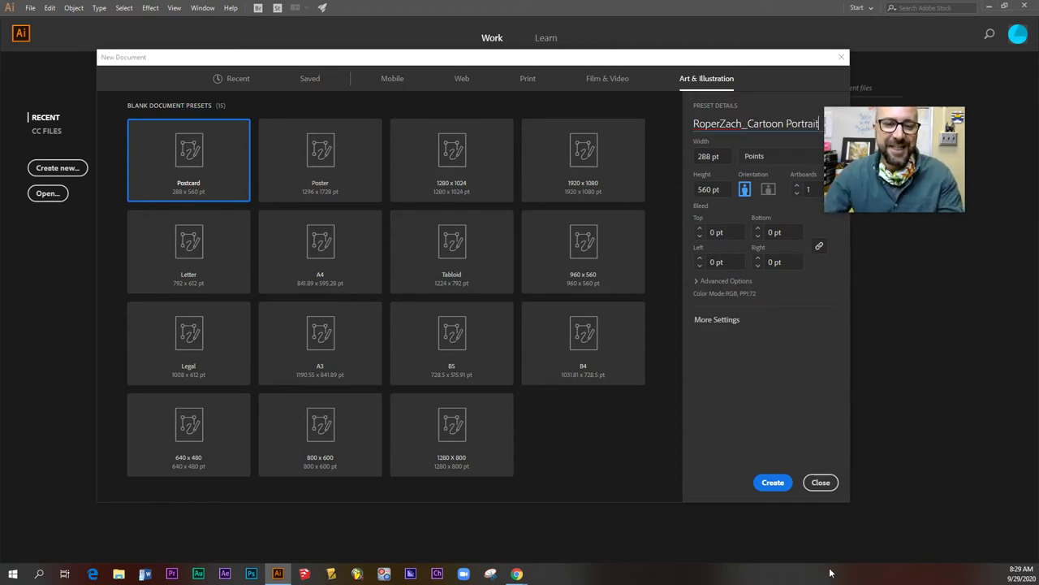
{"action": "left_click", "coordinate": [769, 486]}
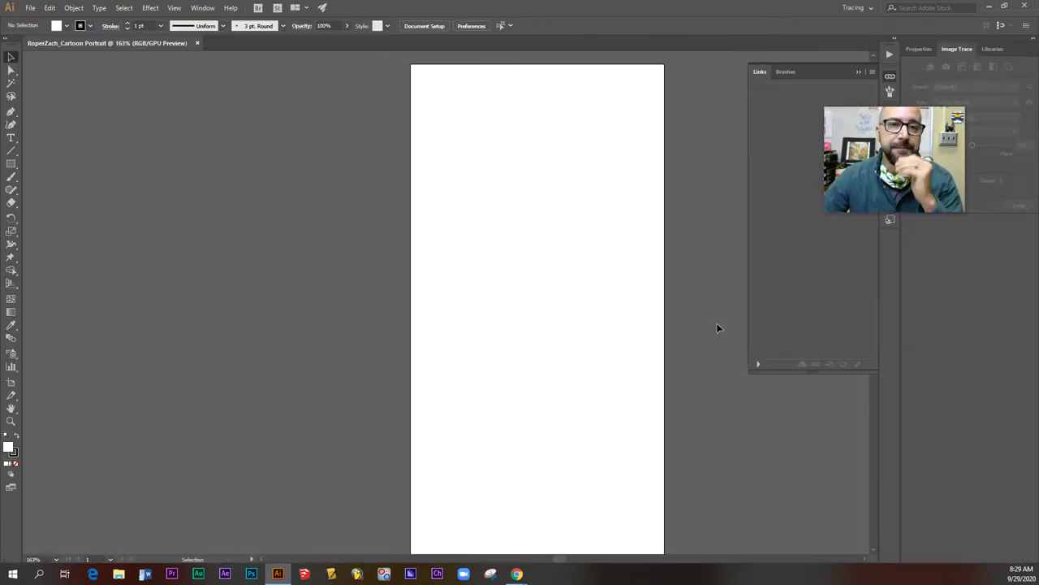
Undock the toolbar and float it beside the artboard.
{"action": "mouse_move", "coordinate": [867, 127]}
{"action": "left_mouse_down"}
{"action": "mouse_move", "coordinate": [658, 138]}
{"action": "mouse_move", "coordinate": [285, 86]}
{"action": "left_mouse_up"}
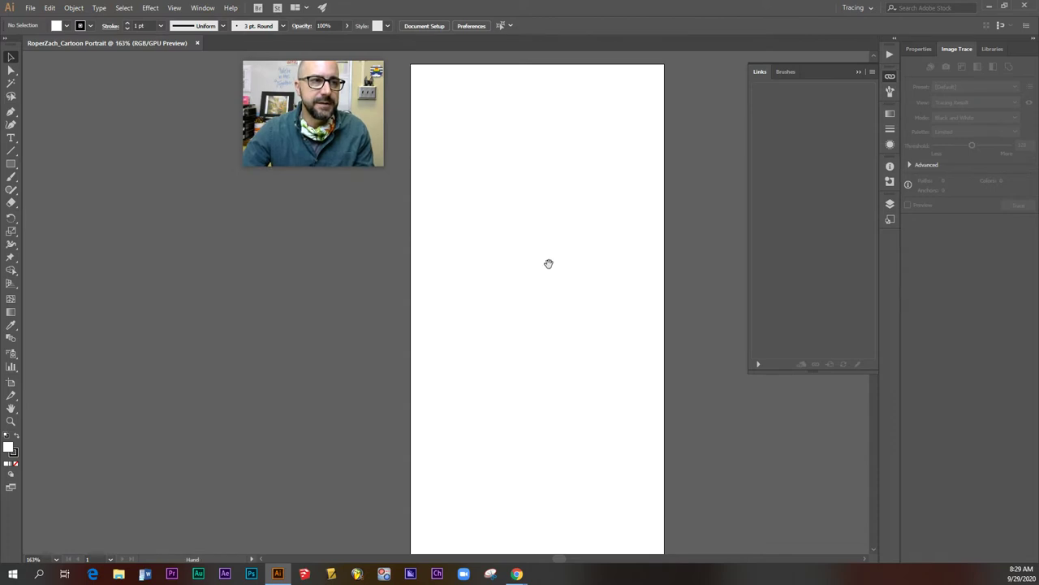
{"action": "mouse_move", "coordinate": [548, 263]}
{"action": "left_mouse_down"}
{"action": "mouse_move", "coordinate": [540, 244]}
{"action": "mouse_move", "coordinate": [539, 259]}
{"action": "left_mouse_up"}
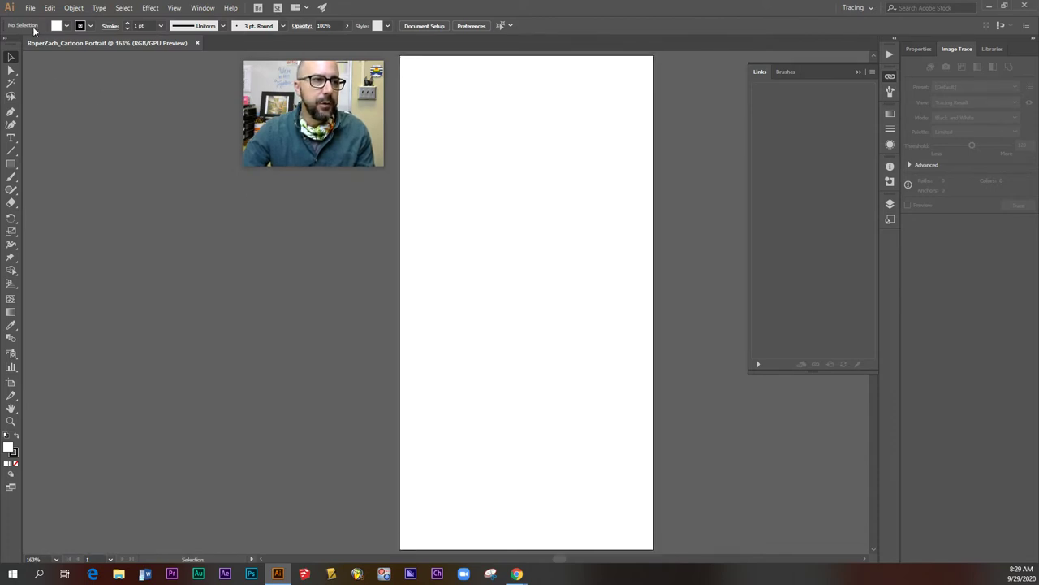
{"action": "left_click_drag", "start_coordinate": [12, 53], "coordinate": [17, 58]}
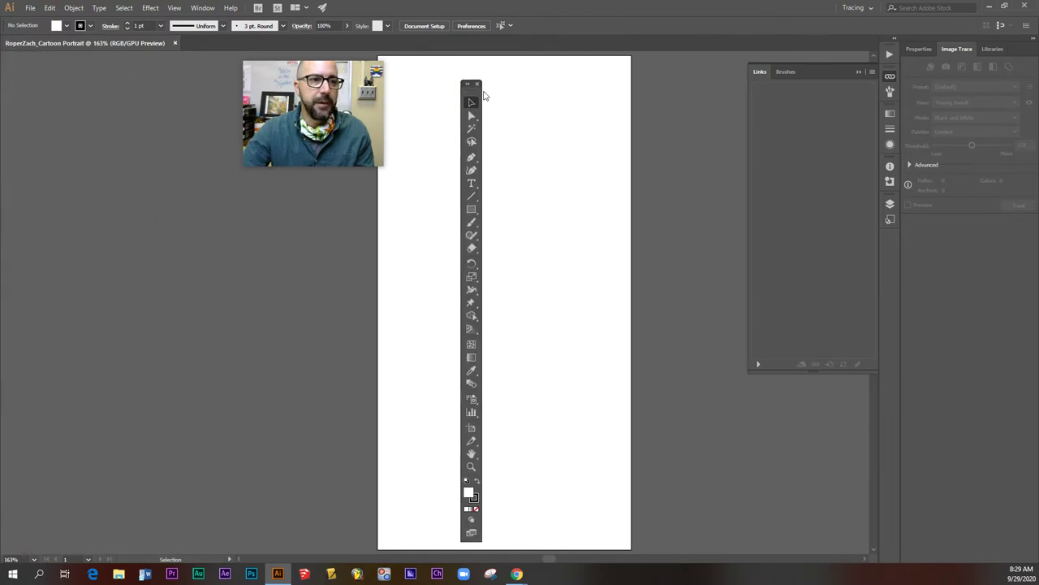
{"action": "mouse_move", "coordinate": [17, 58]}
{"action": "left_mouse_down"}
{"action": "mouse_move", "coordinate": [587, 92]}
{"action": "mouse_move", "coordinate": [591, 75]}
{"action": "mouse_move", "coordinate": [725, 82]}
{"action": "left_mouse_up"}
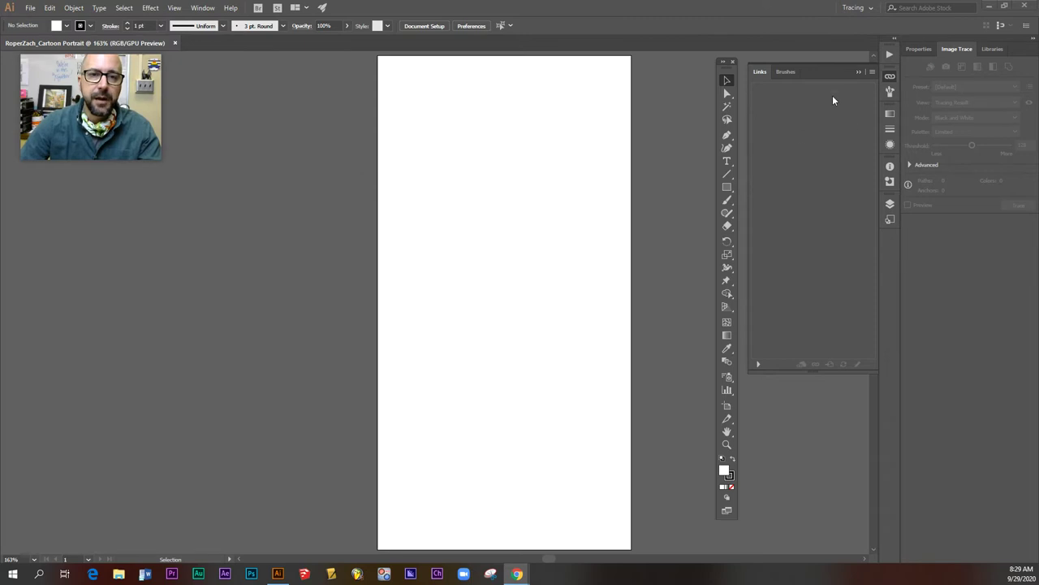
Close the Links panel and show the Properties, Layers, Stroke and Gradient panels.
{"action": "left_click", "coordinate": [857, 71]}
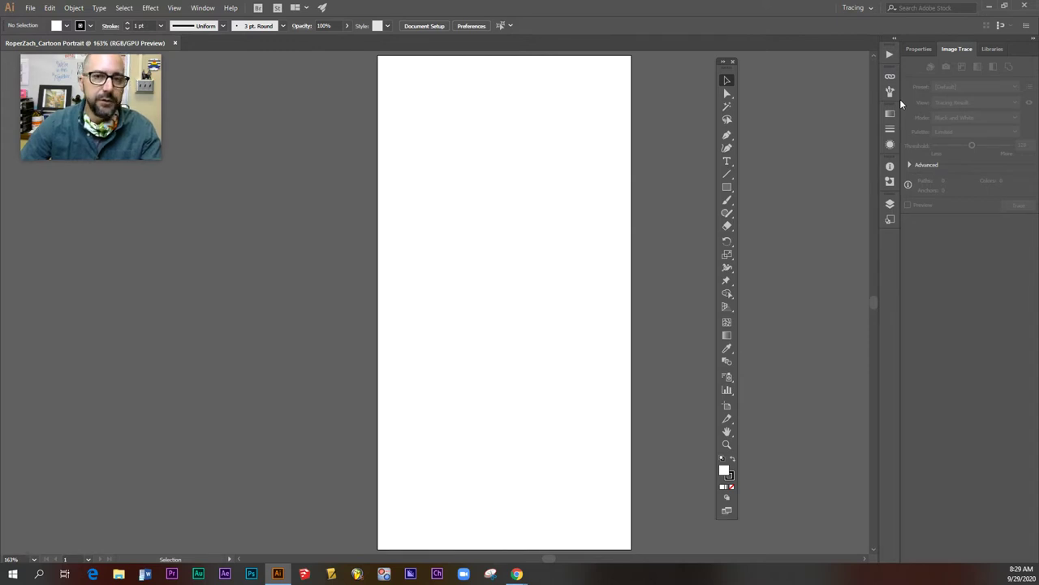
{"action": "left_click", "coordinate": [922, 52]}
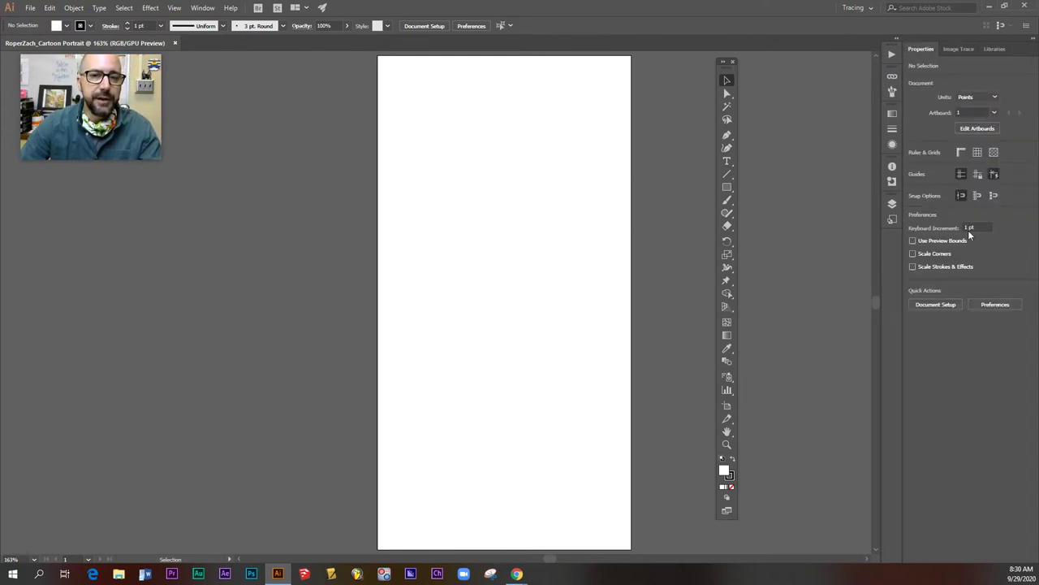
{"action": "left_click", "coordinate": [891, 206]}
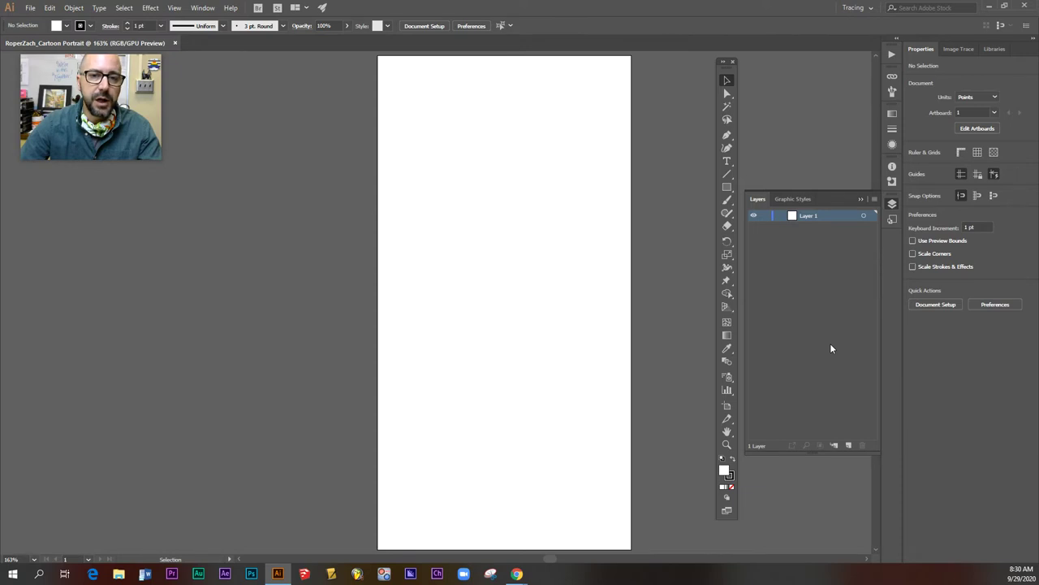
{"action": "left_click", "coordinate": [893, 130]}
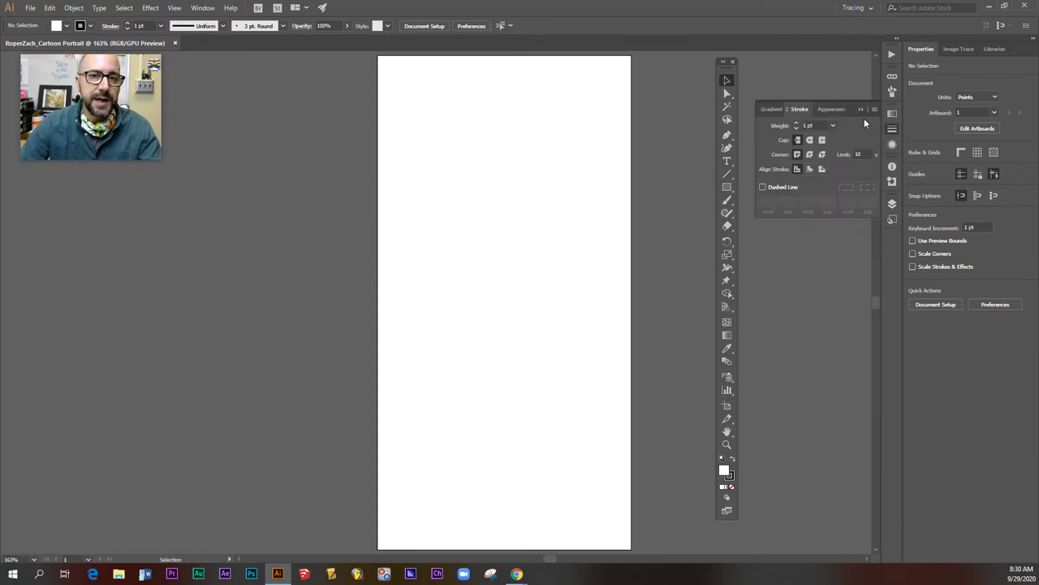
{"action": "left_click", "coordinate": [892, 114]}
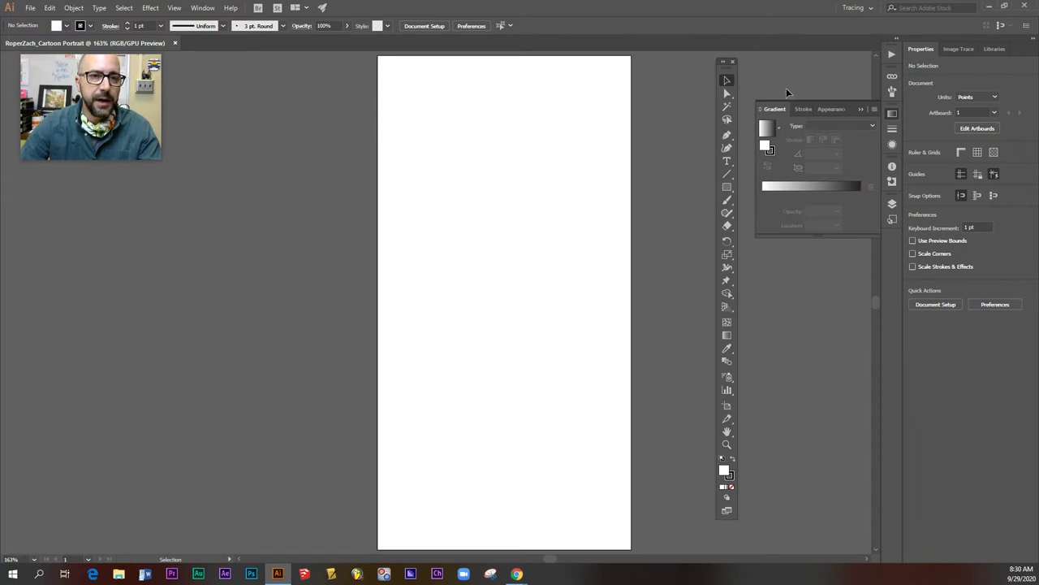
{"action": "left_click_drag", "start_coordinate": [731, 69], "coordinate": [736, 69]}
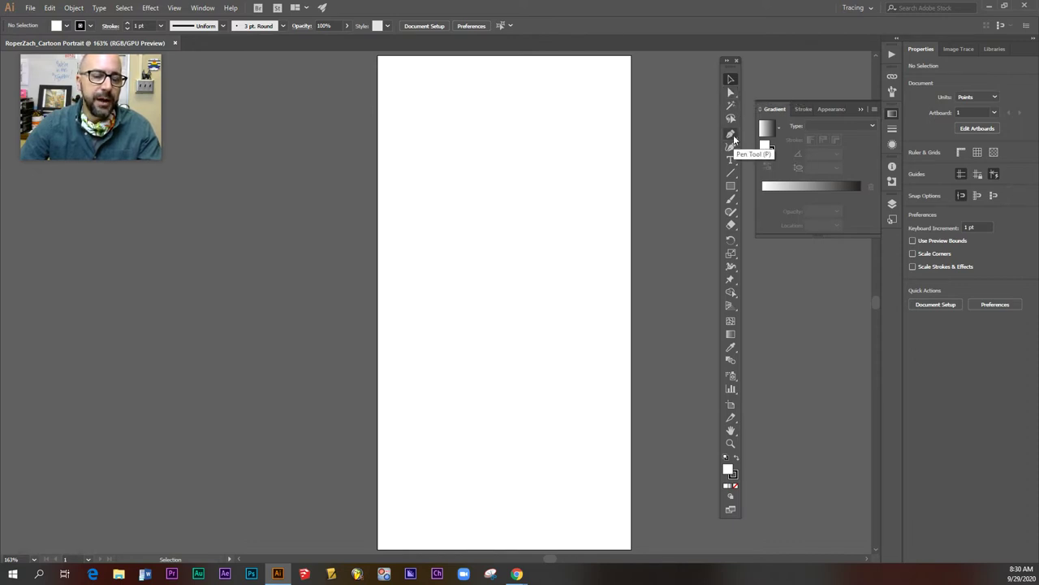
Draw a white, 1 pt outlined head oval near the top centre with the Ellipse tool.
{"action": "left_click", "coordinate": [729, 189]}
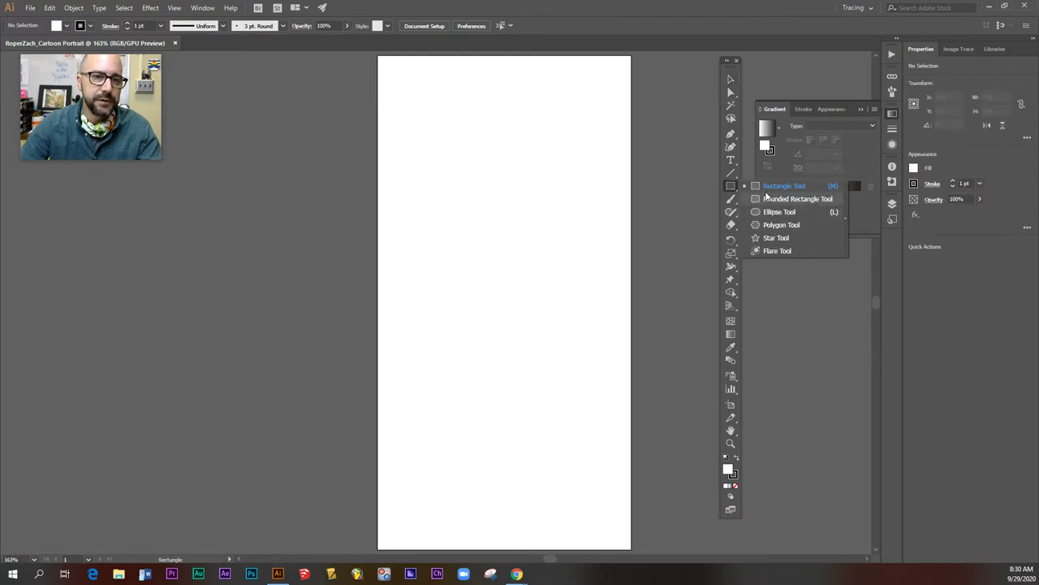
{"action": "left_click", "coordinate": [730, 160]}
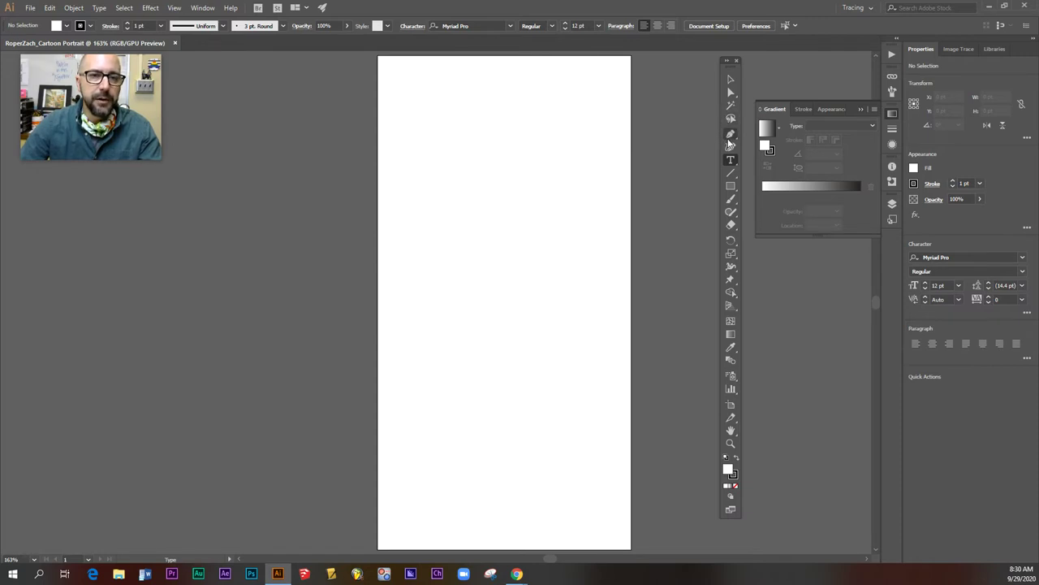
{"action": "left_click", "coordinate": [733, 186]}
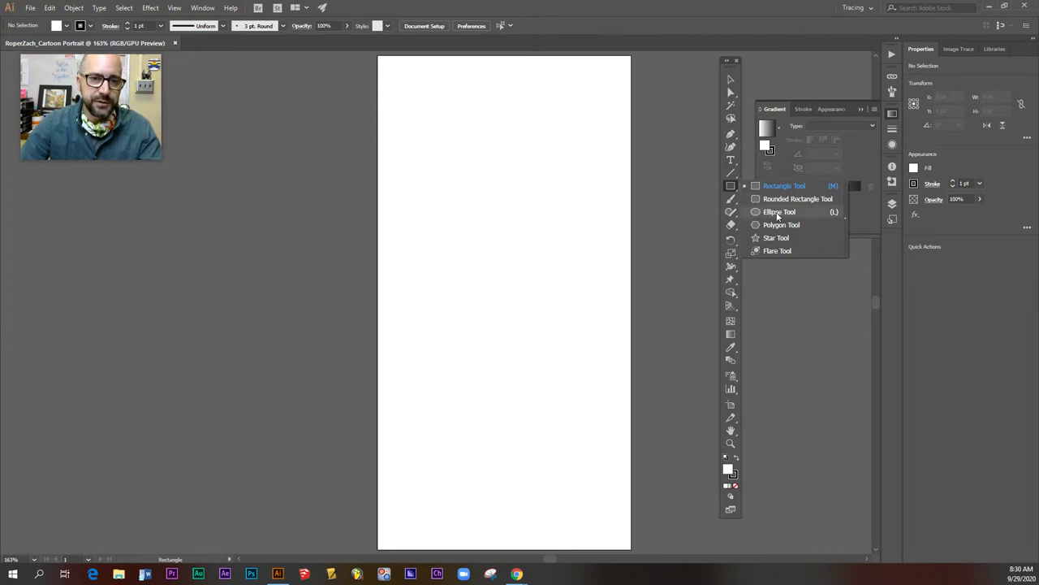
{"action": "left_click", "coordinate": [777, 215]}
{"action": "left_click_drag", "start_coordinate": [447, 145], "coordinate": [542, 235]}
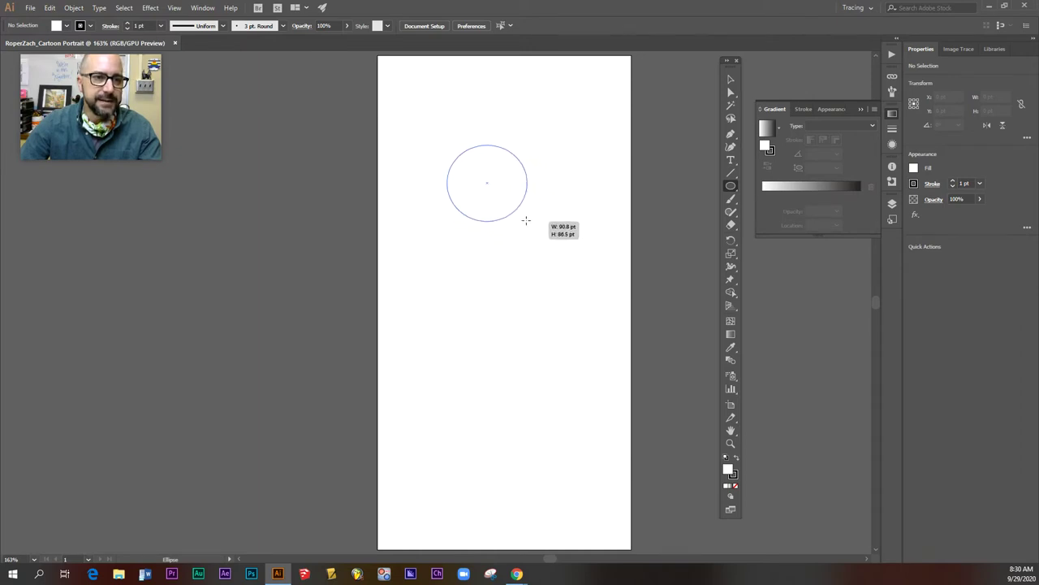
{"action": "left_click_drag", "start_coordinate": [541, 234], "coordinate": [512, 210]}
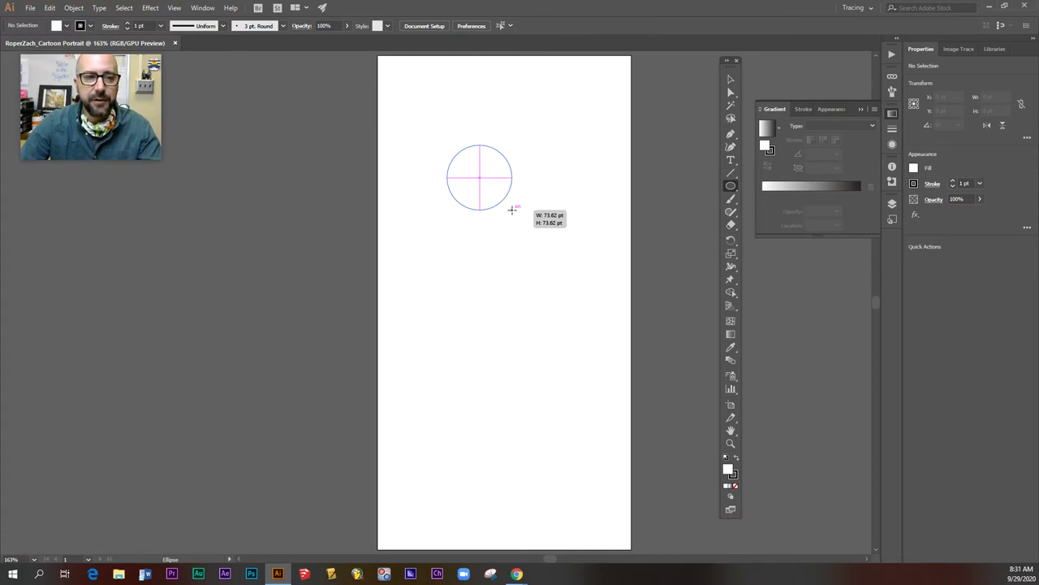
{"action": "mouse_move", "coordinate": [511, 209]}
{"action": "left_mouse_down"}
{"action": "mouse_move", "coordinate": [561, 251]}
{"action": "mouse_move", "coordinate": [577, 309]}
{"action": "mouse_move", "coordinate": [587, 307]}
{"action": "left_mouse_up"}
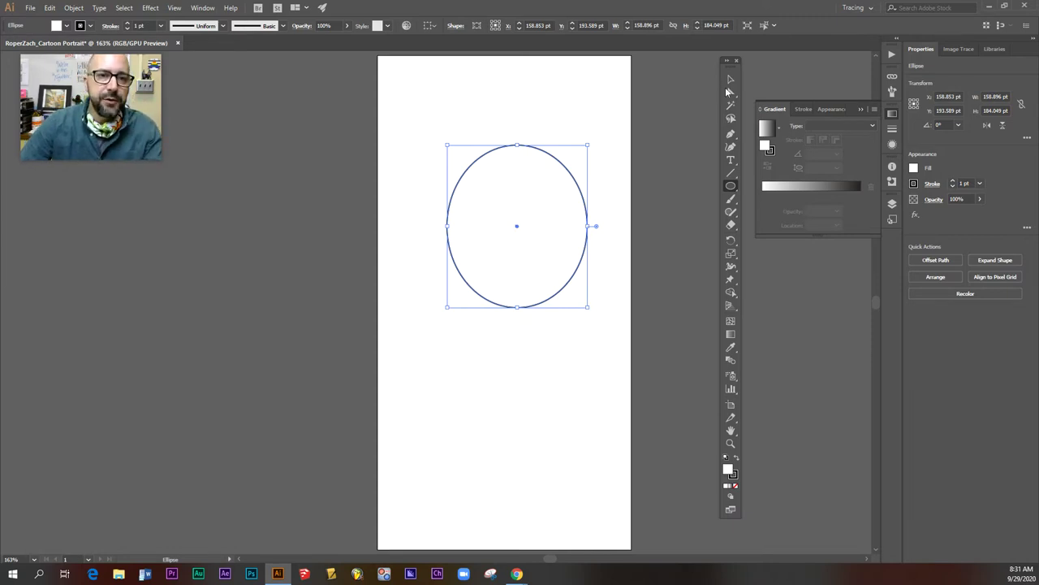
Move the oval lower, then try and undo a teardrop reshape of its upper-right curve.
{"action": "left_click", "coordinate": [730, 79]}
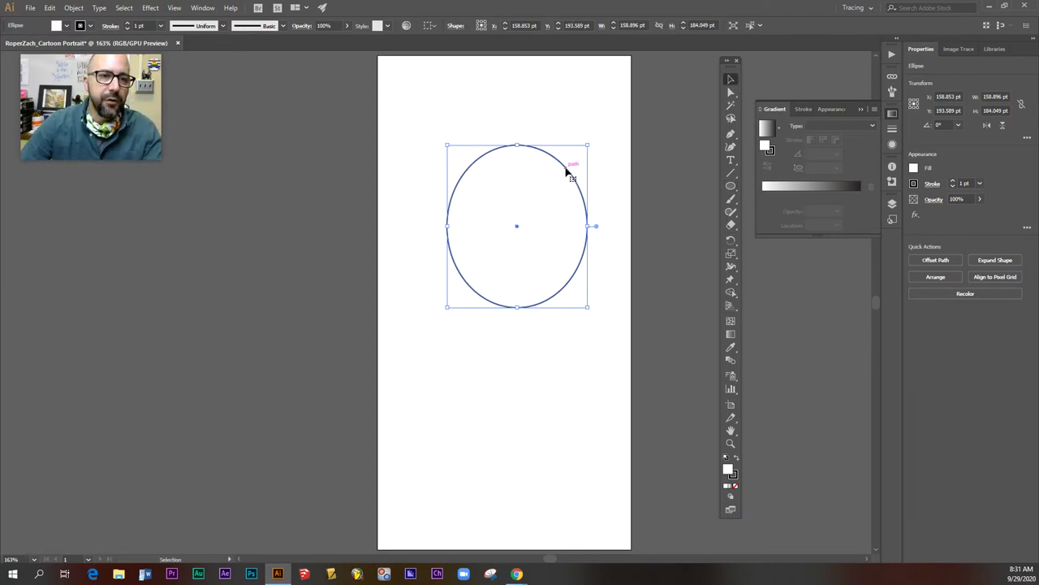
{"action": "mouse_move", "coordinate": [566, 170]}
{"action": "left_mouse_down"}
{"action": "mouse_move", "coordinate": [564, 387]}
{"action": "mouse_move", "coordinate": [557, 227]}
{"action": "left_mouse_up"}
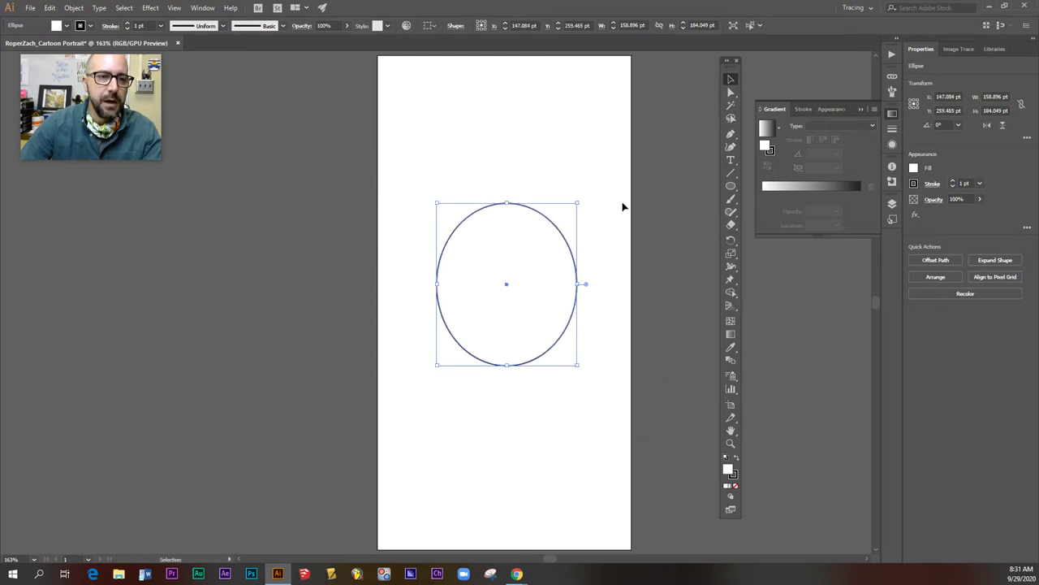
{"action": "left_click", "coordinate": [731, 94]}
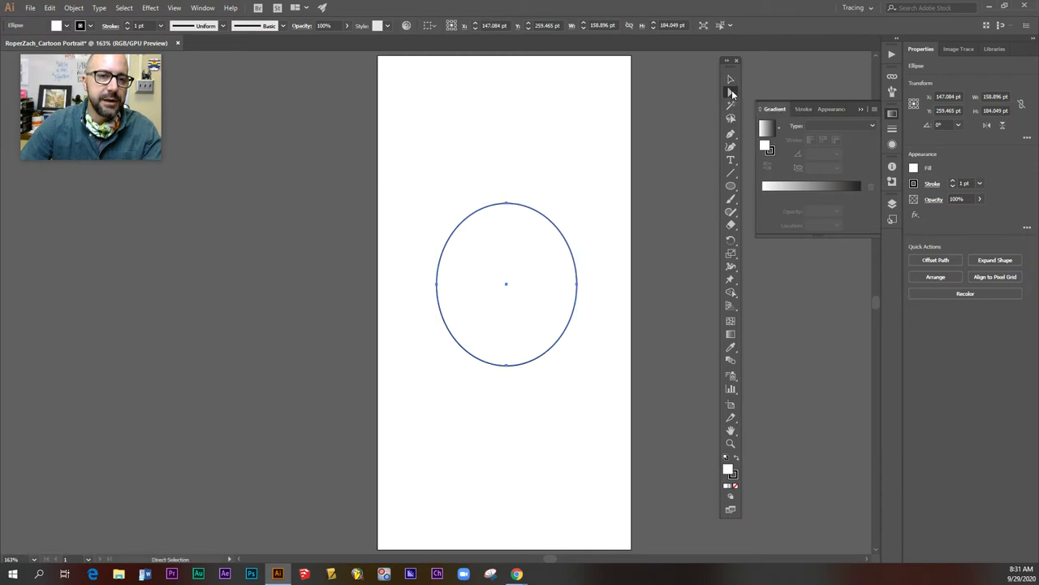
{"action": "left_click", "coordinate": [589, 224]}
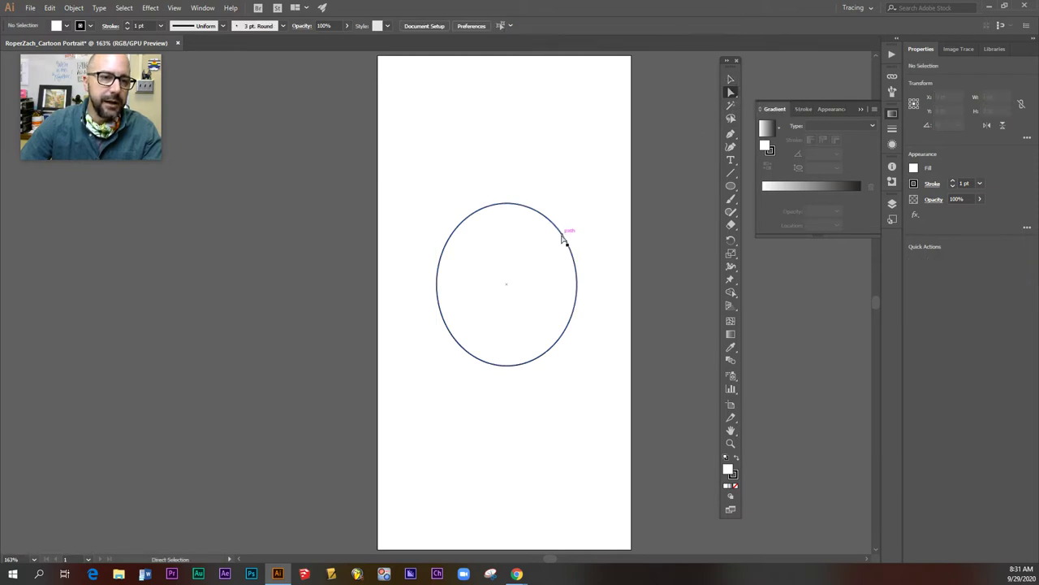
{"action": "left_click", "coordinate": [562, 237]}
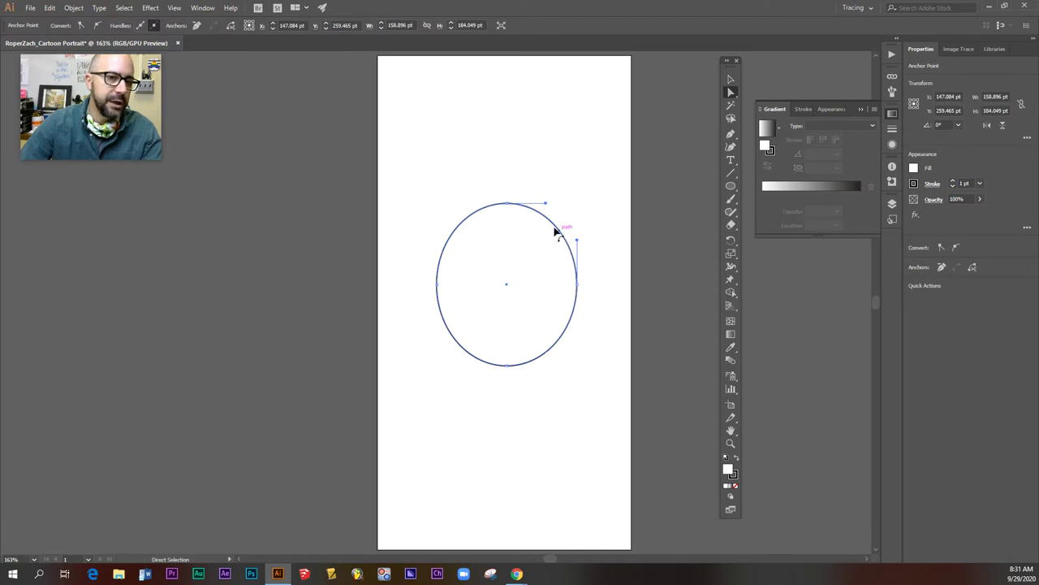
{"action": "left_click_drag", "start_coordinate": [558, 231], "coordinate": [607, 166]}
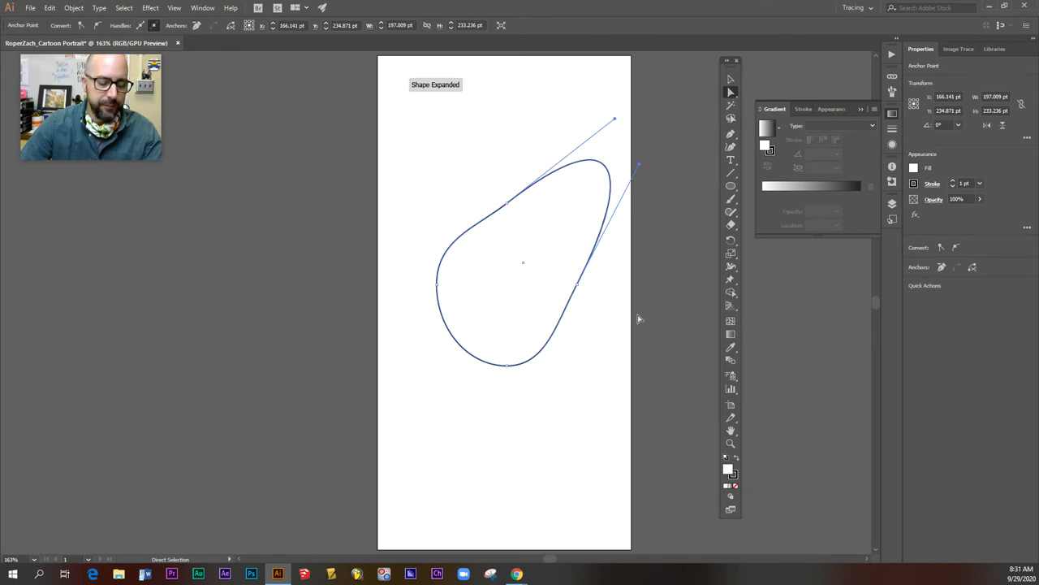
{"action": "key", "text": "v"}
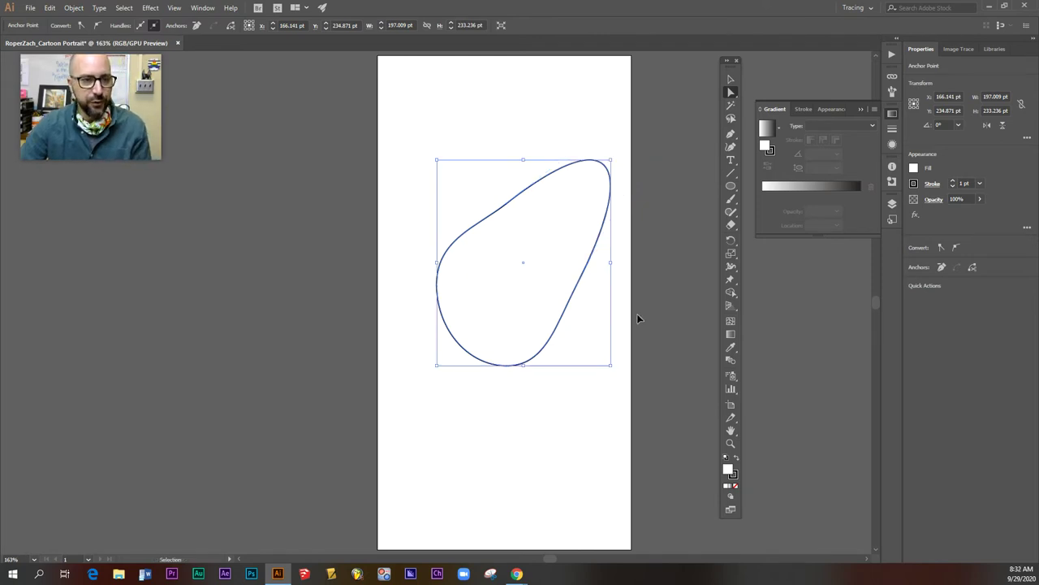
{"action": "key", "text": "ctrl+z"}
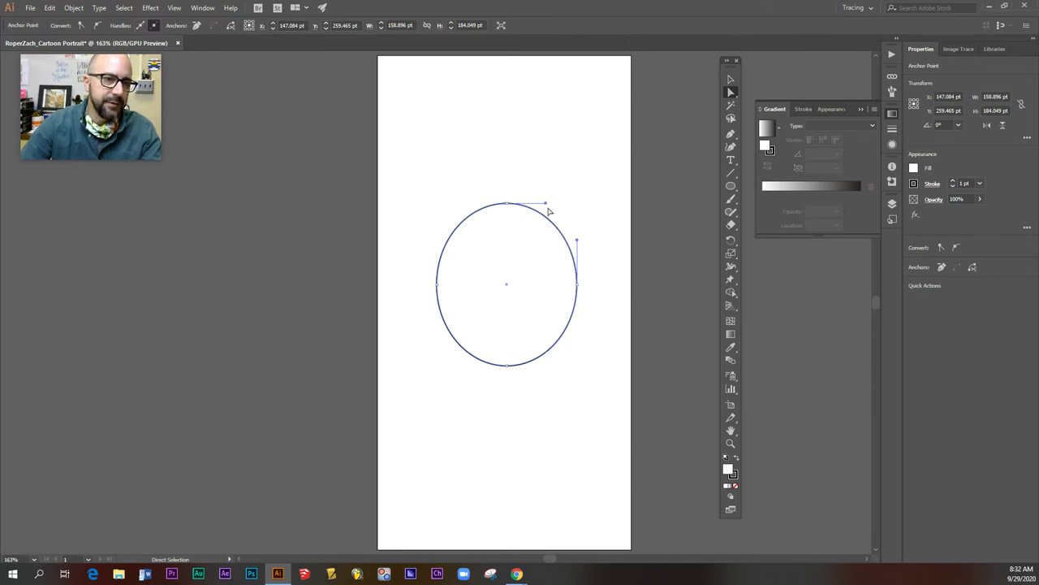
Experiment with pulling the oval's top curve and top anchor into a point and tall arch.
{"action": "mouse_move", "coordinate": [549, 211]}
{"action": "left_mouse_down"}
{"action": "mouse_move", "coordinate": [534, 163]}
{"action": "mouse_move", "coordinate": [542, 254]}
{"action": "mouse_move", "coordinate": [520, 257]}
{"action": "left_mouse_up"}
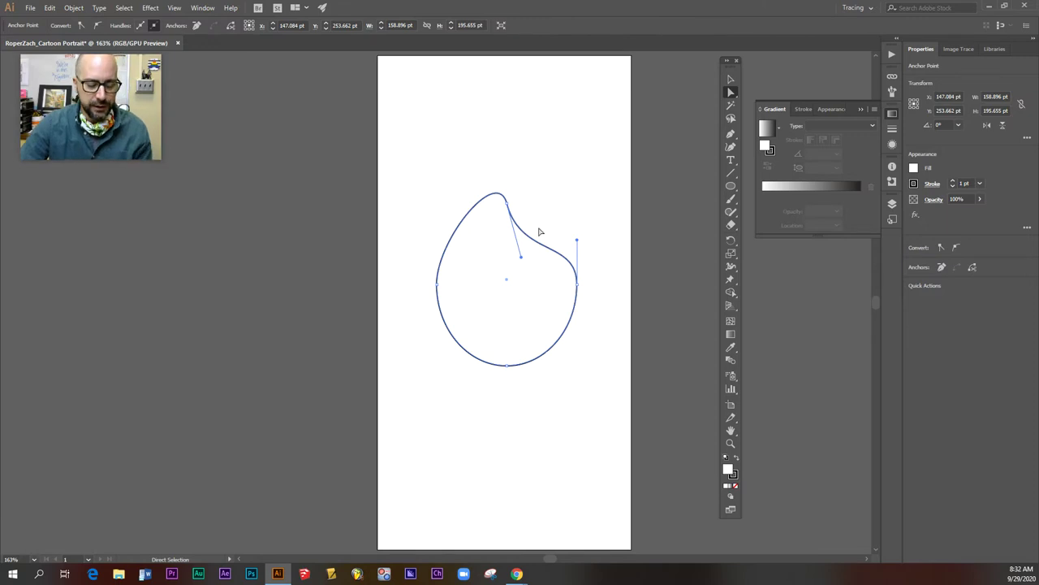
{"action": "key", "text": "v"}
{"action": "key", "text": "ctrl+z"}
{"action": "left_click", "coordinate": [531, 181]}
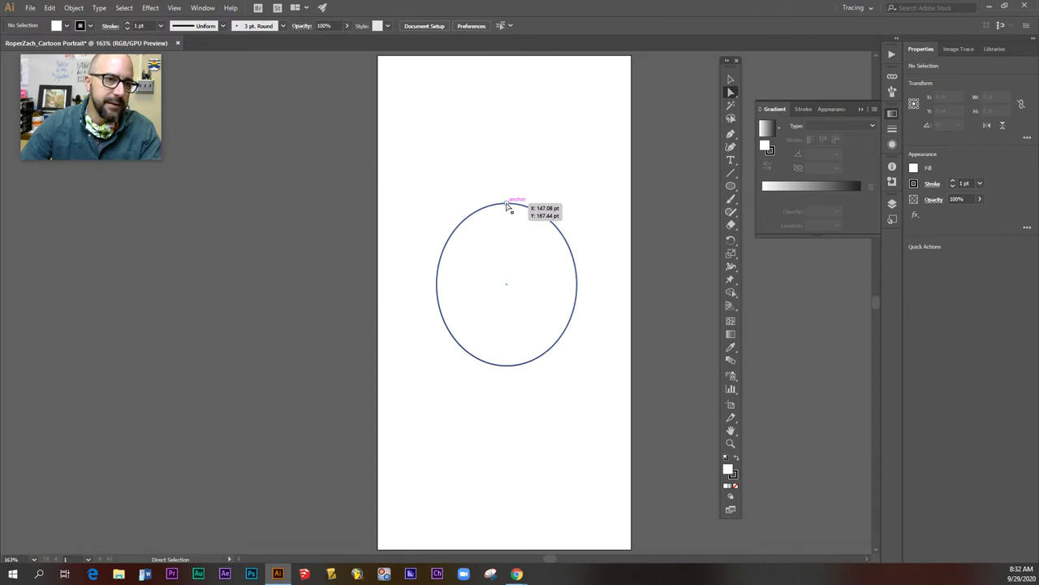
{"action": "left_click", "coordinate": [507, 203]}
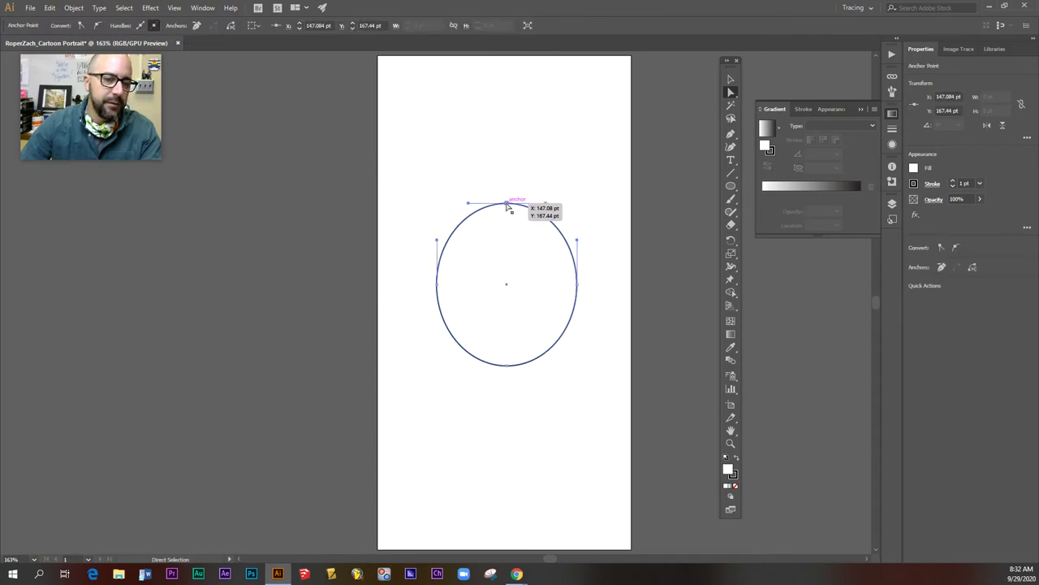
{"action": "mouse_move", "coordinate": [506, 205]}
{"action": "left_mouse_down"}
{"action": "mouse_move", "coordinate": [509, 82]}
{"action": "mouse_move", "coordinate": [643, 132]}
{"action": "mouse_move", "coordinate": [506, 231]}
{"action": "left_mouse_up"}
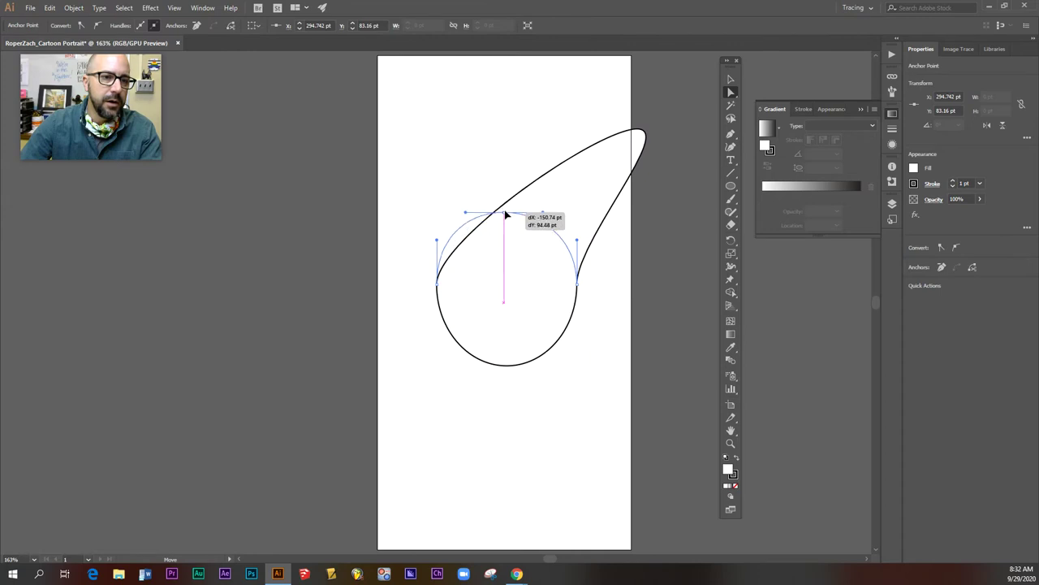
{"action": "left_click_drag", "start_coordinate": [506, 230], "coordinate": [505, 203]}
Delete the top anchor, then undo back to the fuller oval and select it.
{"action": "left_click", "coordinate": [513, 177]}
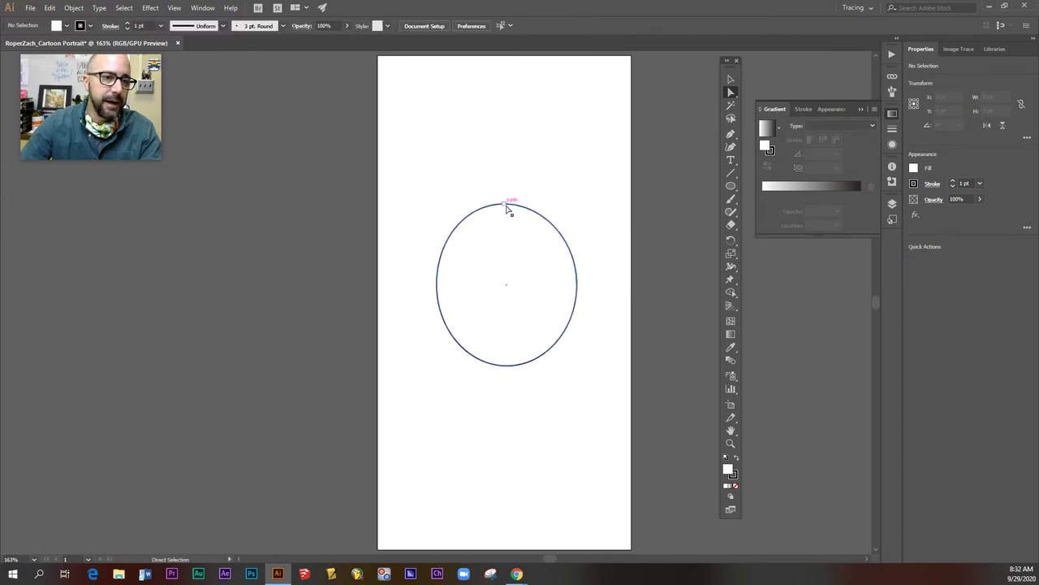
{"action": "left_click", "coordinate": [505, 204]}
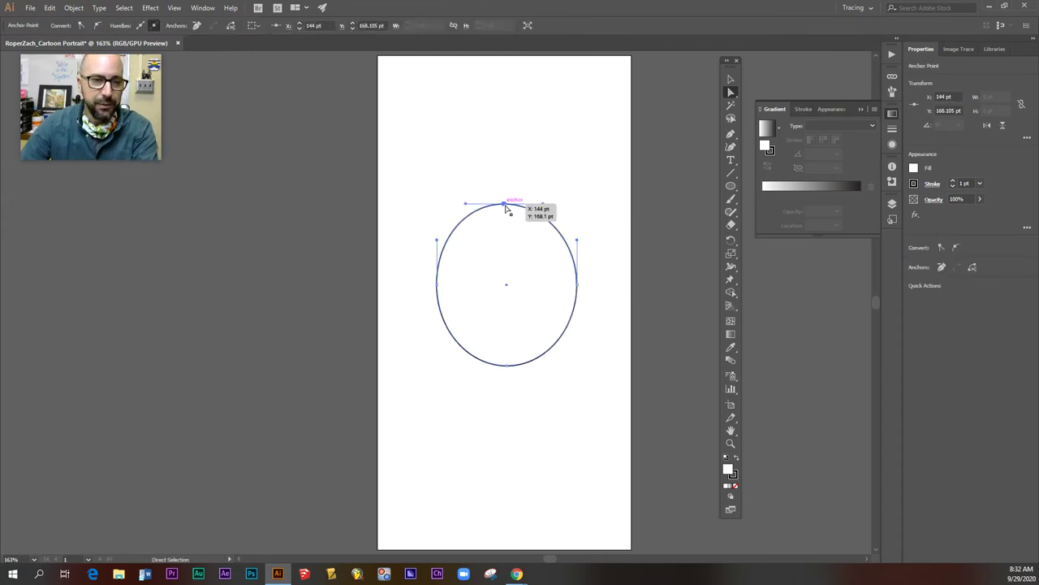
{"action": "key", "text": "Delete"}
{"action": "left_click", "coordinate": [474, 283]}
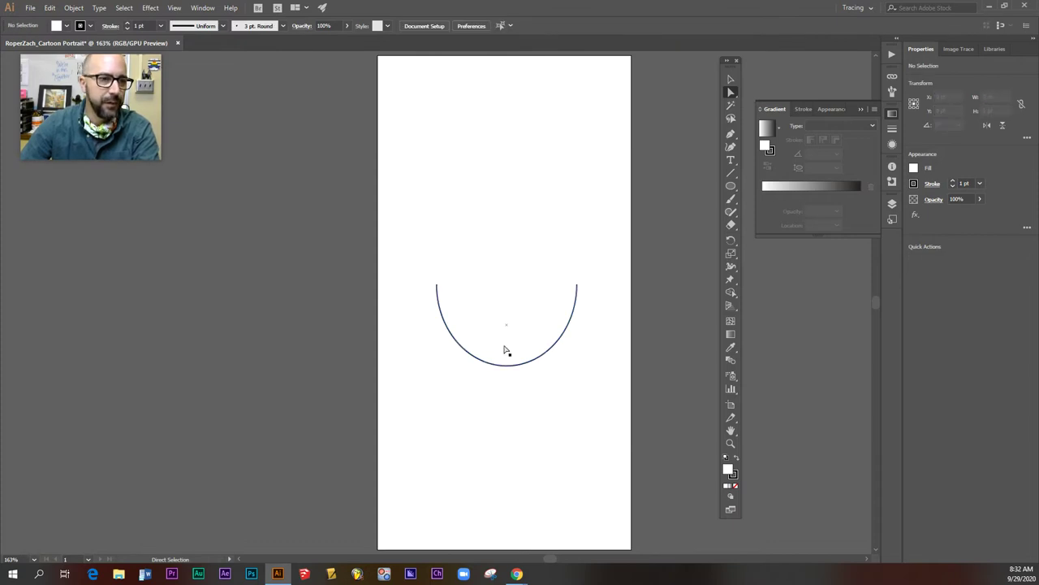
{"action": "key", "text": "ctrl+z"}
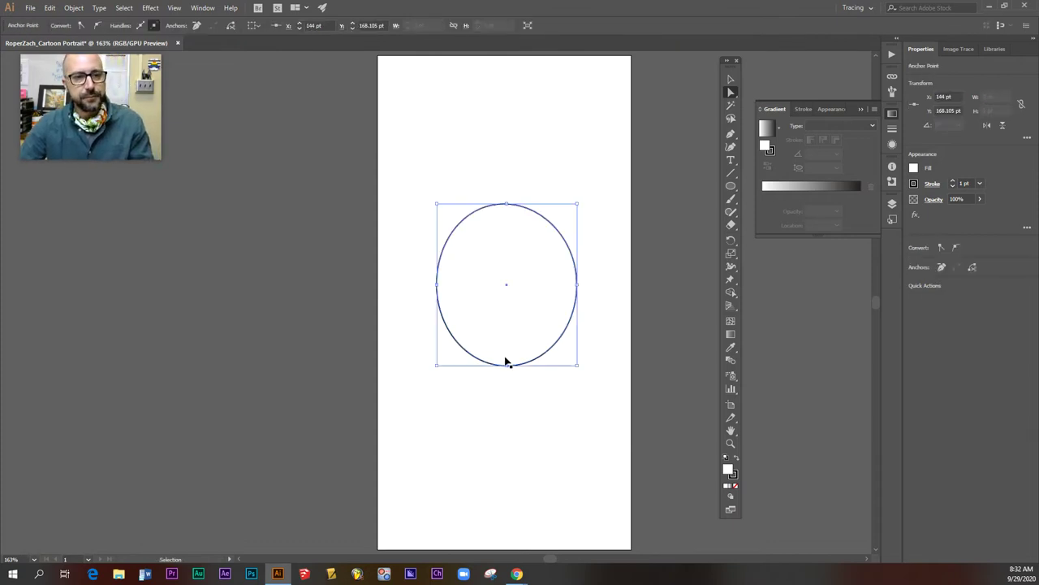
{"action": "key", "text": "ctrl+z"}
{"action": "key", "text": "ctrl+z"}
{"action": "key", "text": "ctrl+z"}
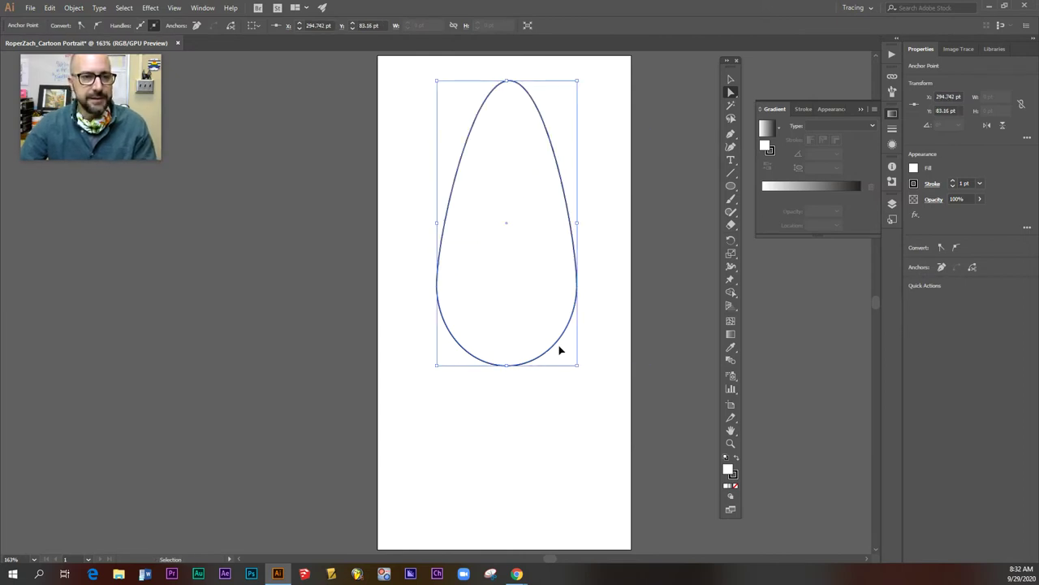
{"action": "key", "text": "ctrl+z"}
{"action": "key", "text": "ctrl+z"}
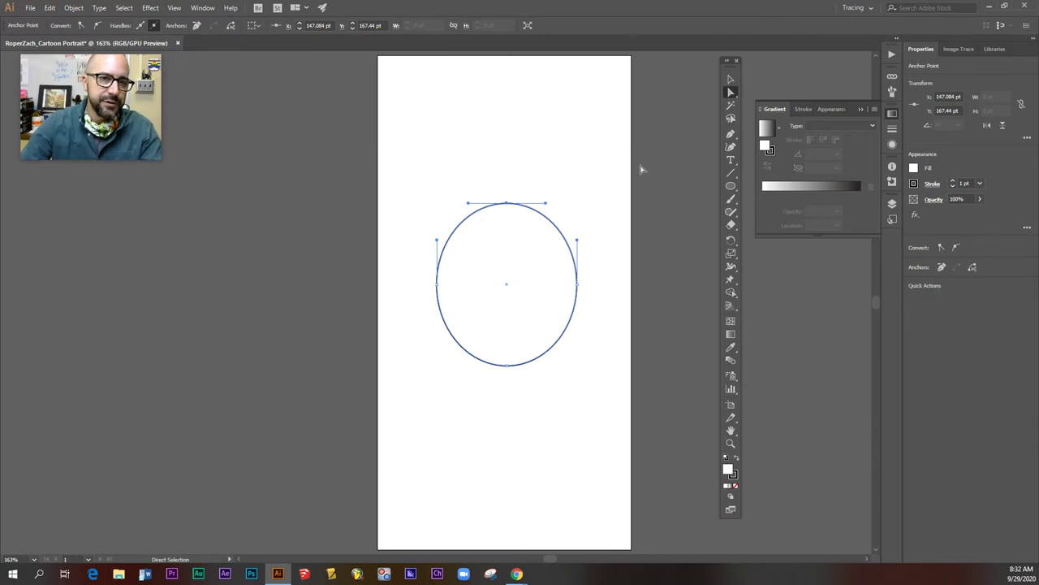
{"action": "left_click", "coordinate": [731, 79]}
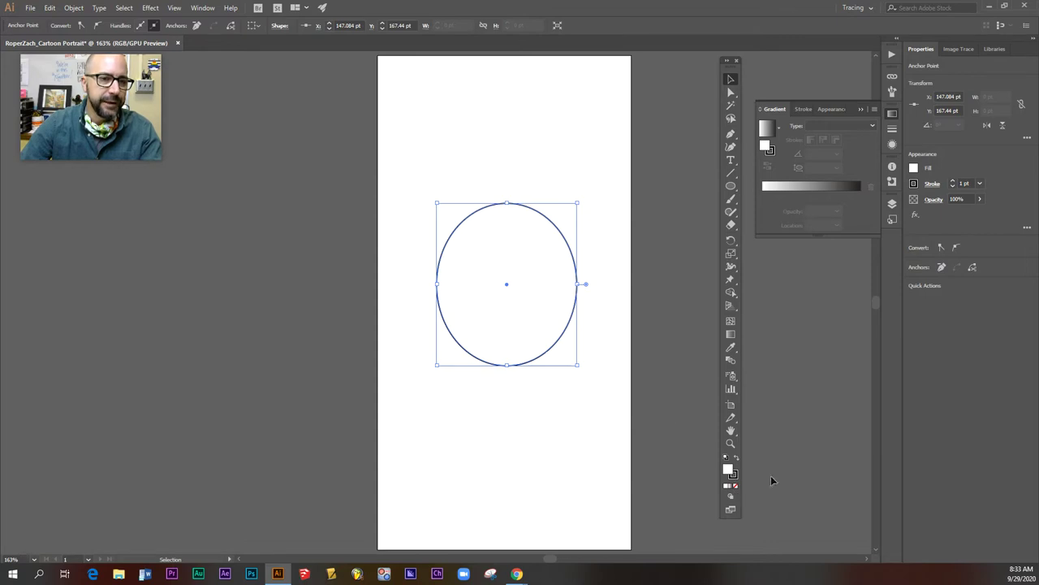
Fill the head oval with pale pink #e2b3b3 and set its stroke to None.
{"action": "double_click", "coordinate": [728, 470]}
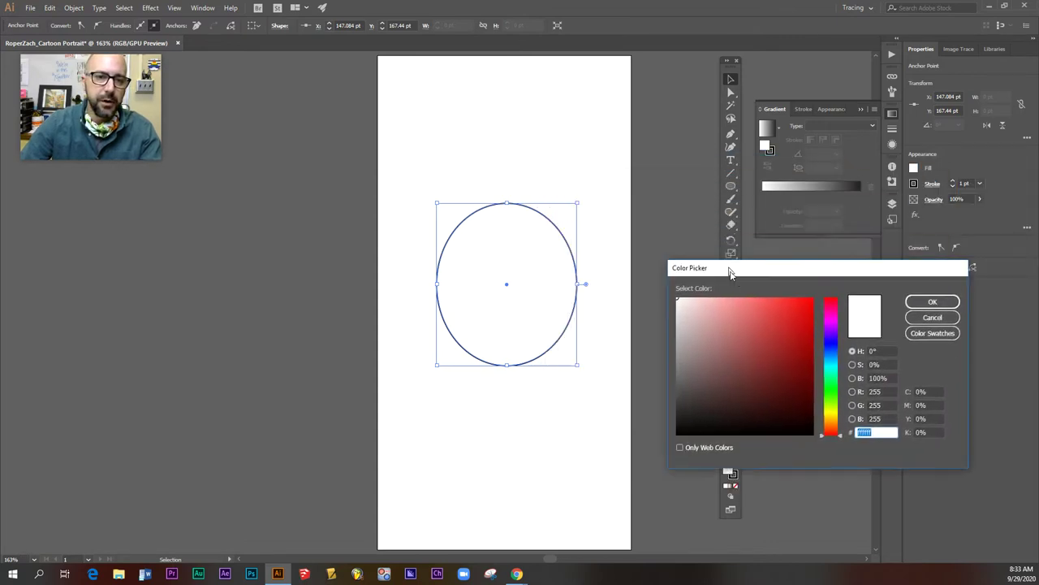
{"action": "mouse_move", "coordinate": [731, 271]}
{"action": "left_mouse_down"}
{"action": "mouse_move", "coordinate": [668, 139]}
{"action": "mouse_move", "coordinate": [664, 73]}
{"action": "left_mouse_up"}
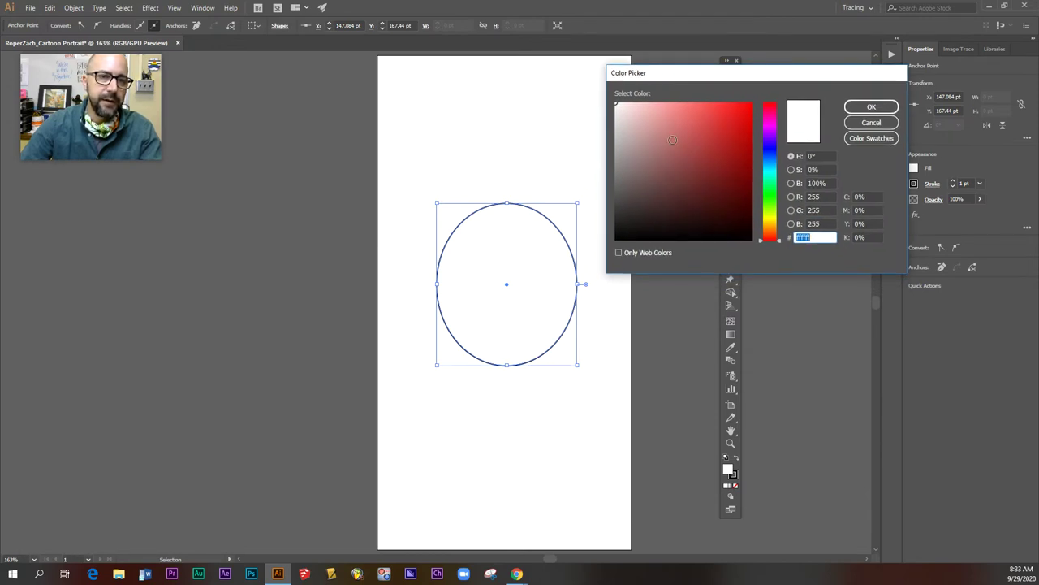
{"action": "left_click_drag", "start_coordinate": [658, 130], "coordinate": [643, 117]}
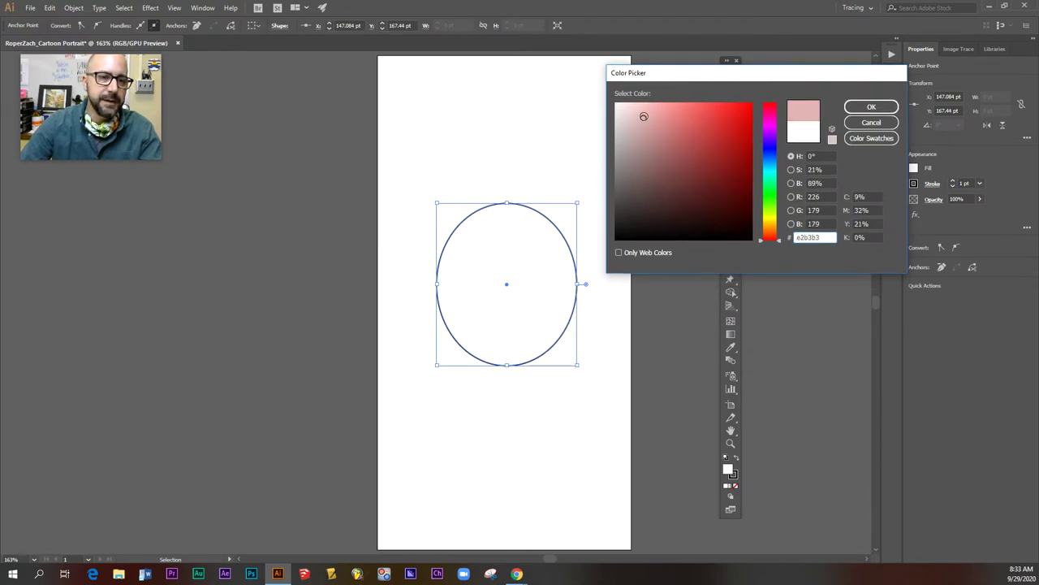
{"action": "left_click", "coordinate": [869, 110]}
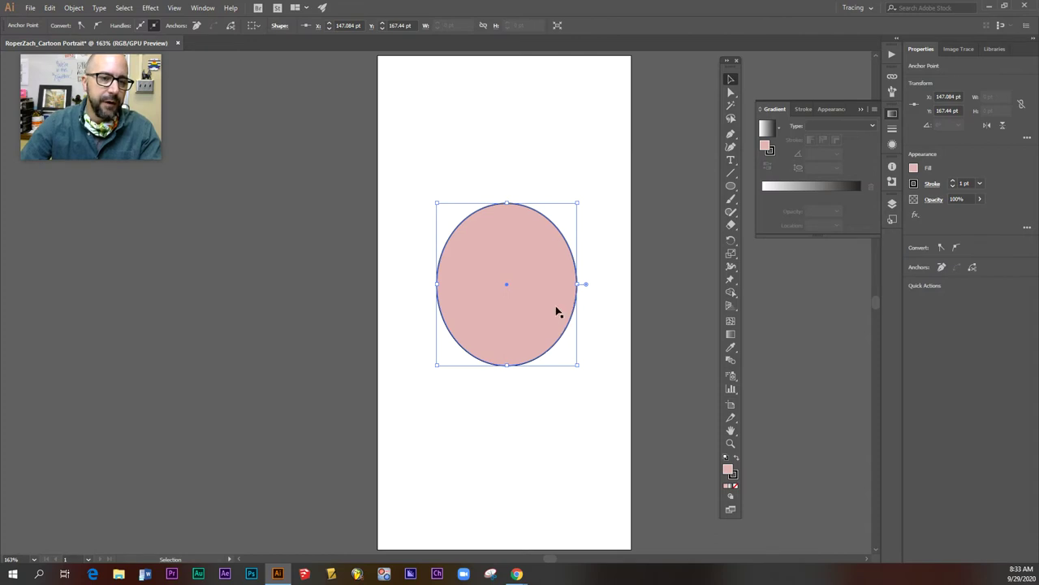
{"action": "left_click", "coordinate": [733, 476]}
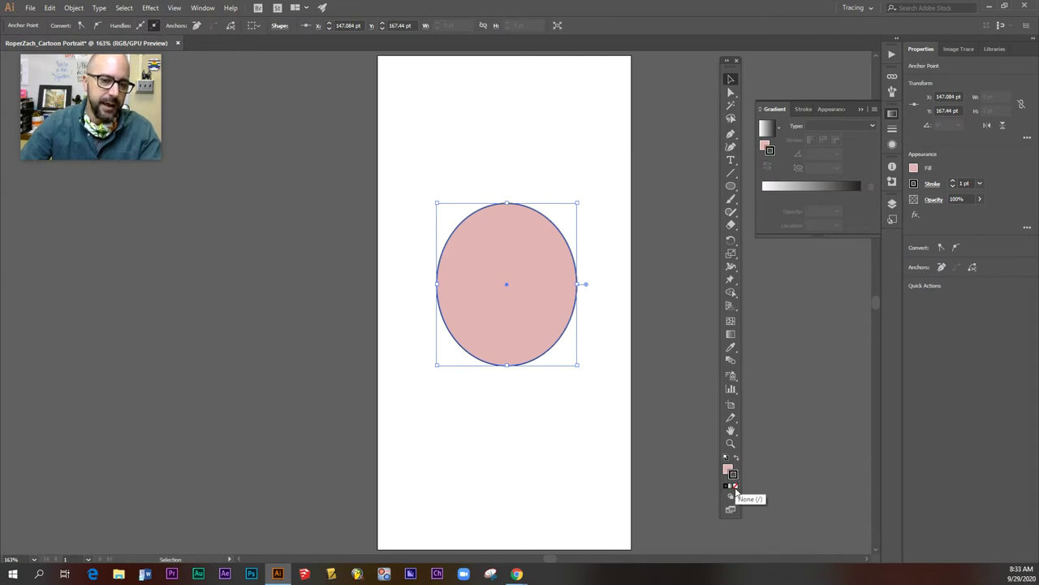
{"action": "left_click", "coordinate": [735, 487]}
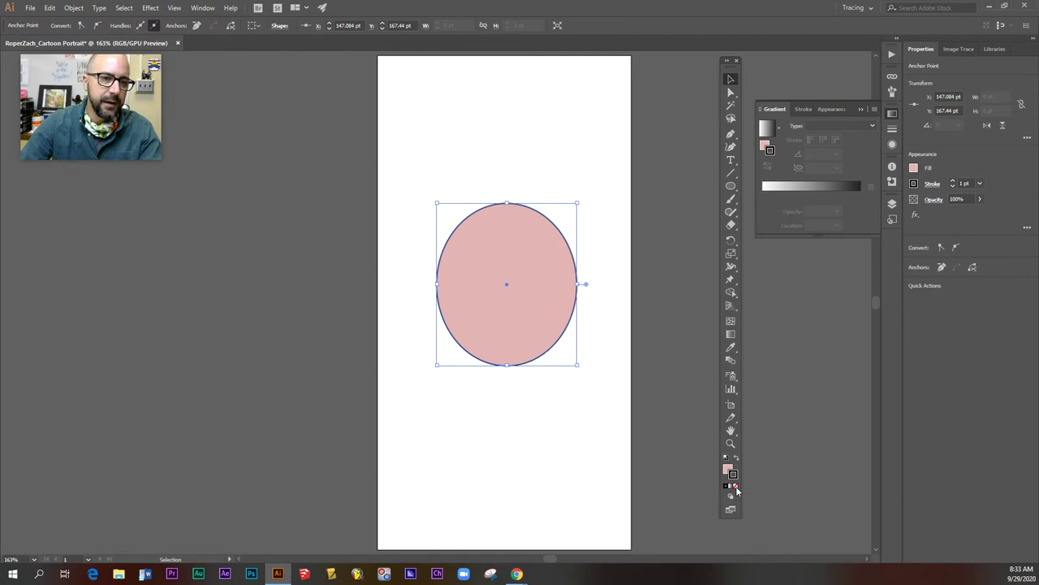
{"action": "left_click", "coordinate": [587, 449]}
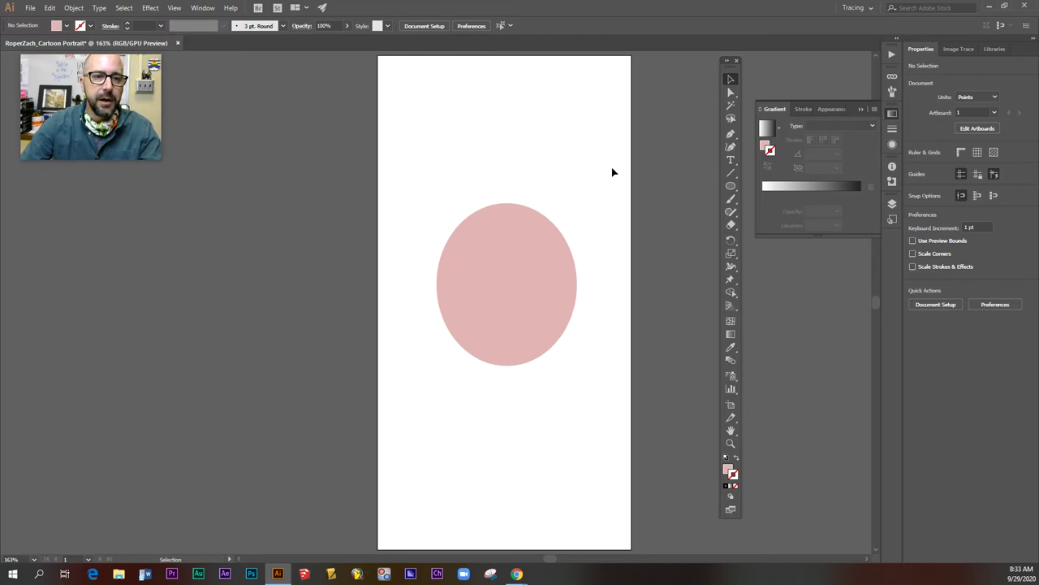
Draw a small 34.356 pt circle on the face and fill it white.
{"action": "left_click", "coordinate": [735, 188]}
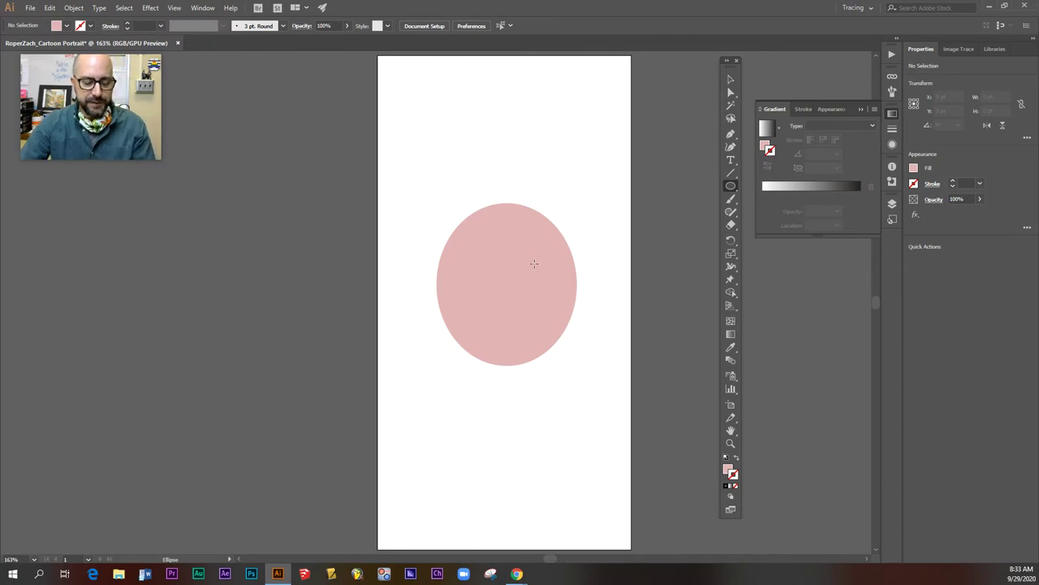
{"action": "left_click_drag", "start_coordinate": [533, 263], "coordinate": [566, 293]}
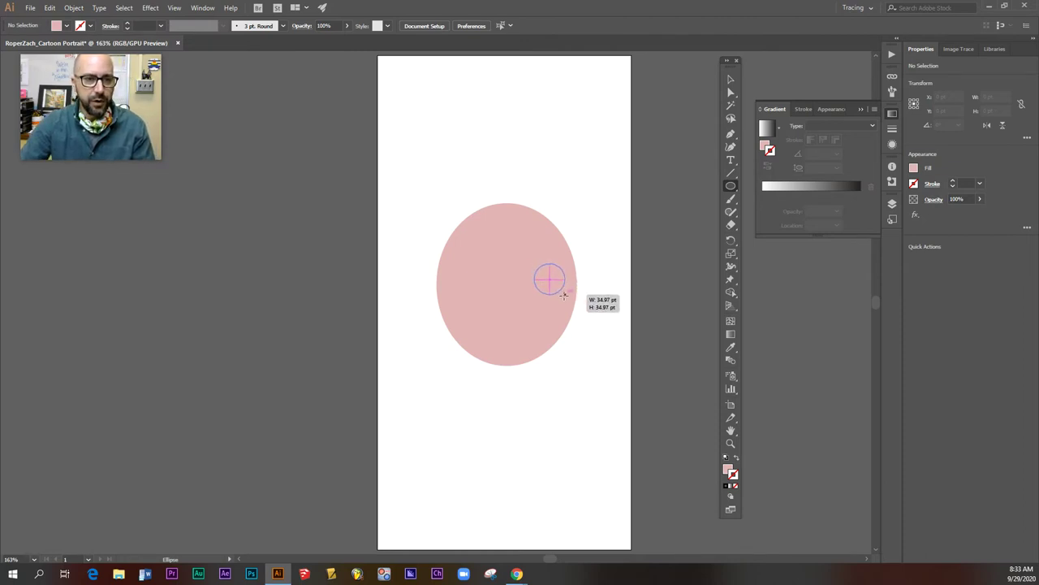
{"action": "key", "text": "v"}
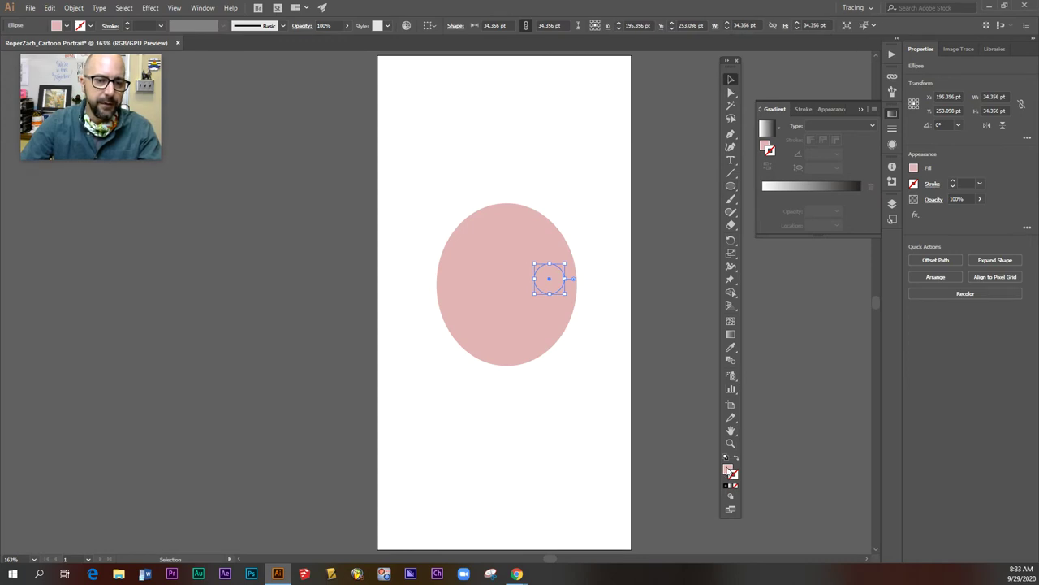
{"action": "double_click", "coordinate": [727, 469]}
{"action": "left_click_drag", "start_coordinate": [641, 119], "coordinate": [615, 103]}
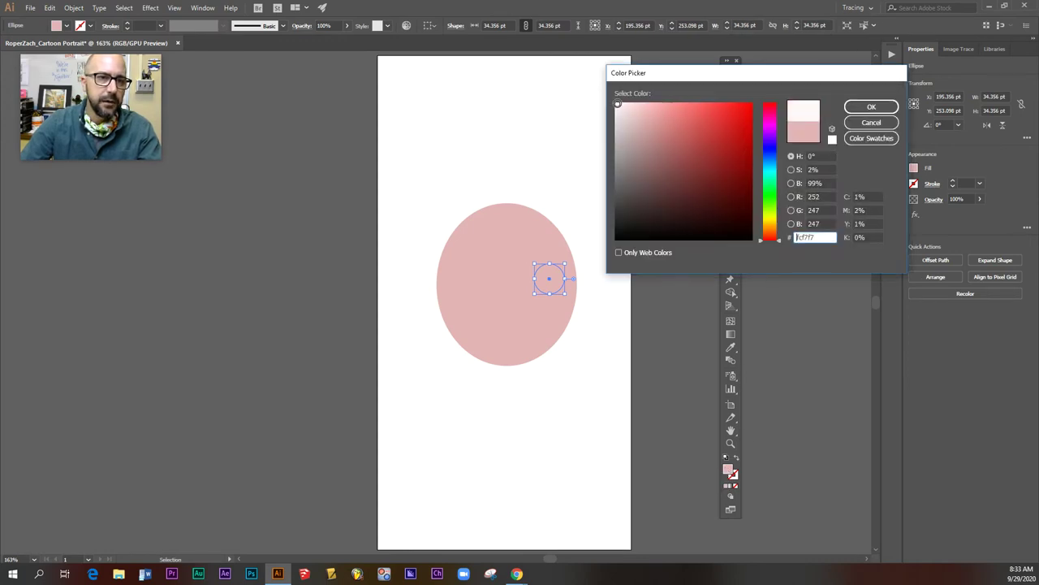
{"action": "left_click", "coordinate": [871, 108]}
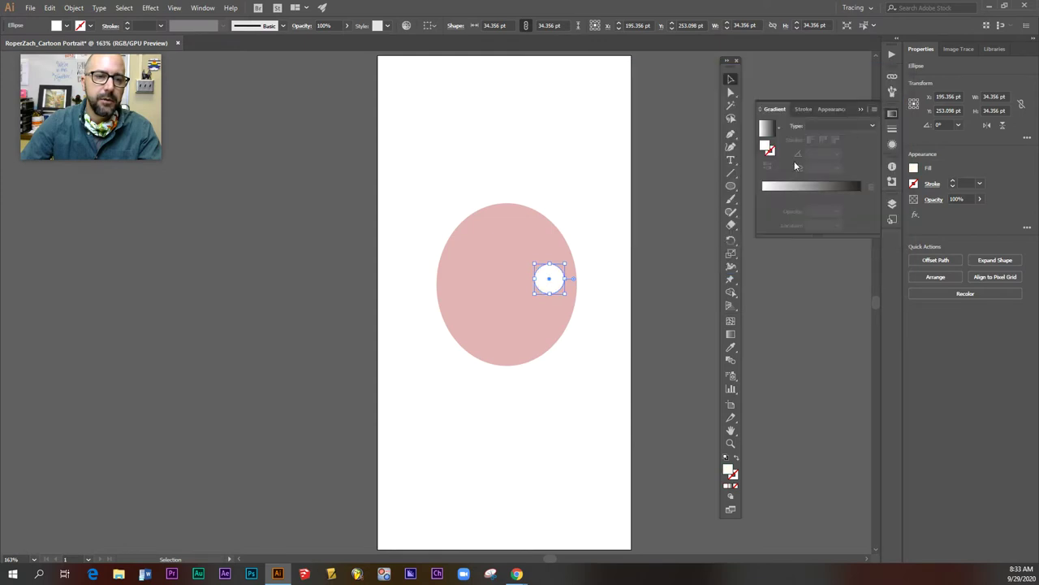
Position the white circle inside the right half of the pink face as an eye.
{"action": "left_click_drag", "start_coordinate": [552, 280], "coordinate": [541, 284]}
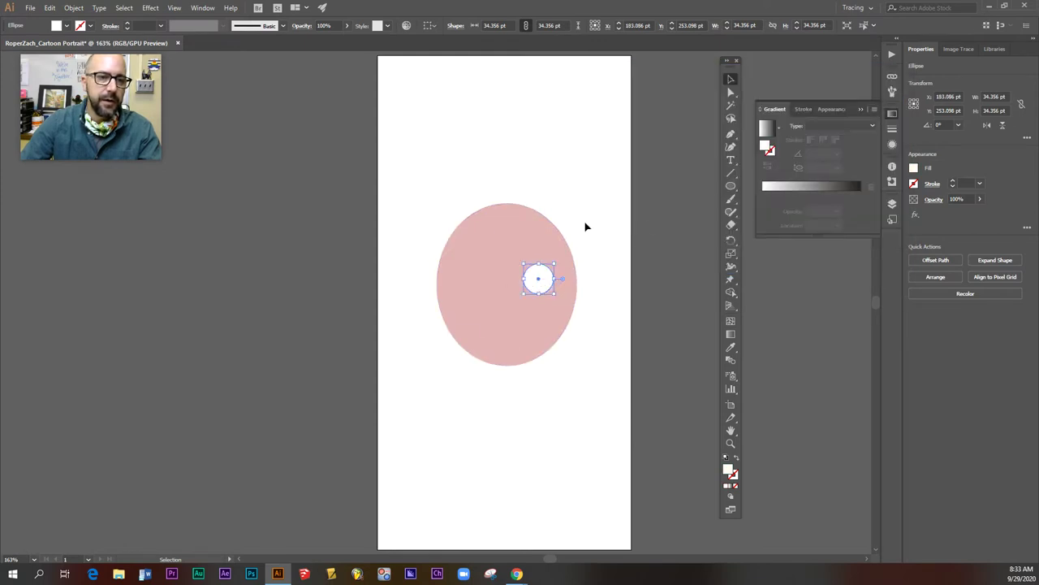
{"action": "left_click", "coordinate": [658, 373]}
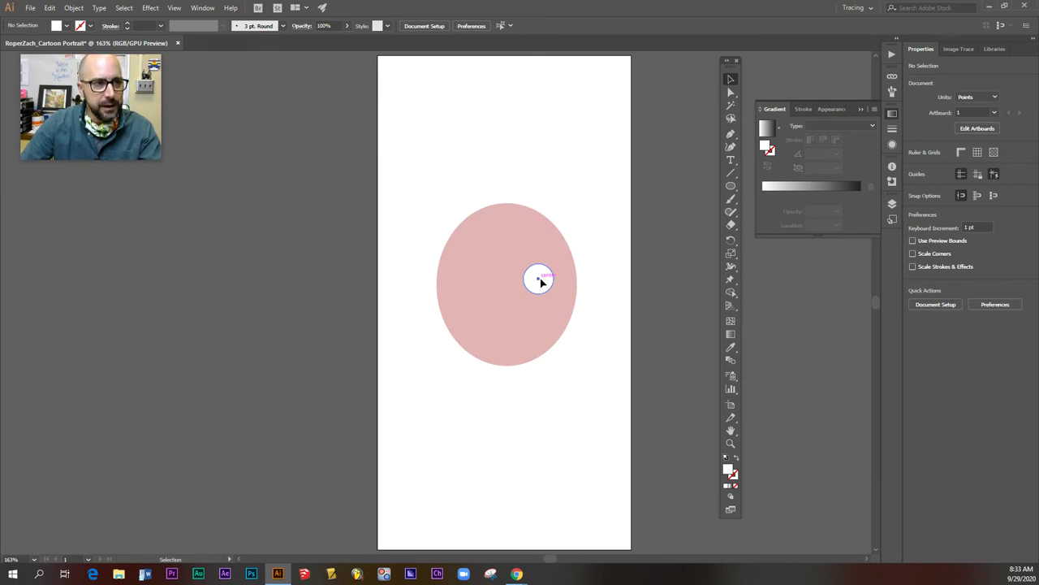
{"action": "left_click", "coordinate": [541, 281]}
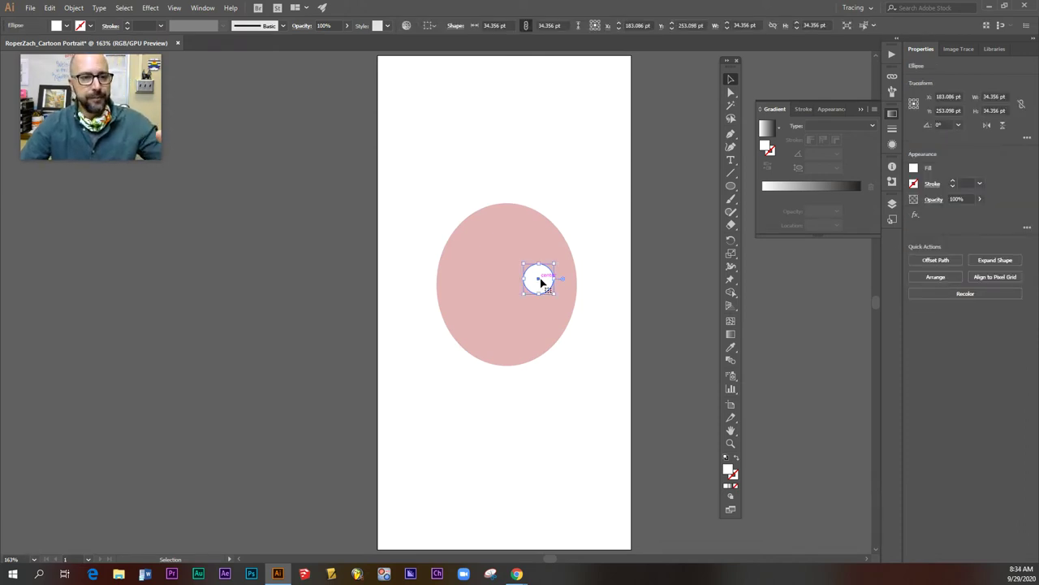
{"action": "left_click", "coordinate": [530, 242]}
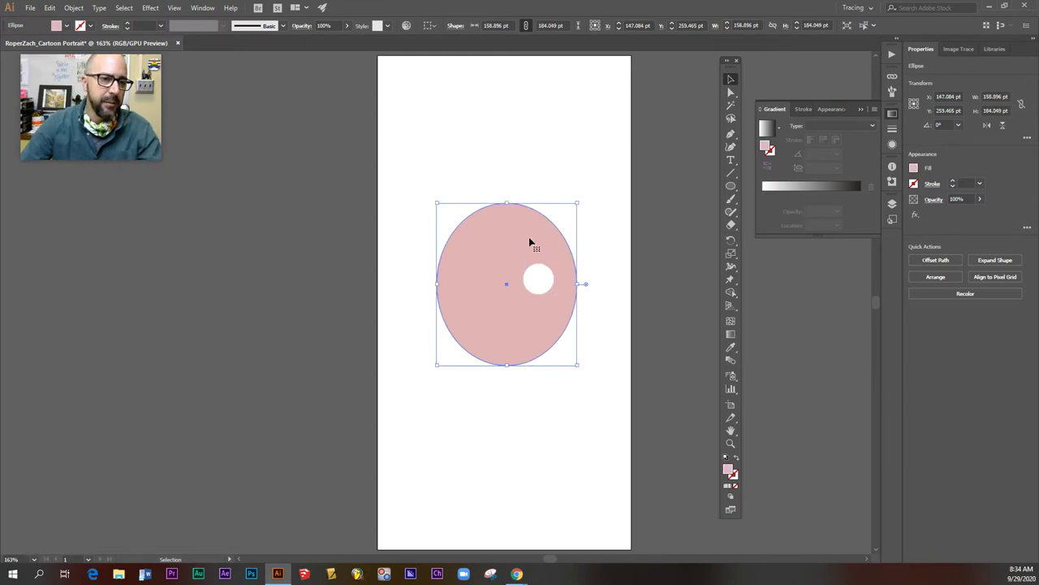
{"action": "left_click", "coordinate": [541, 278]}
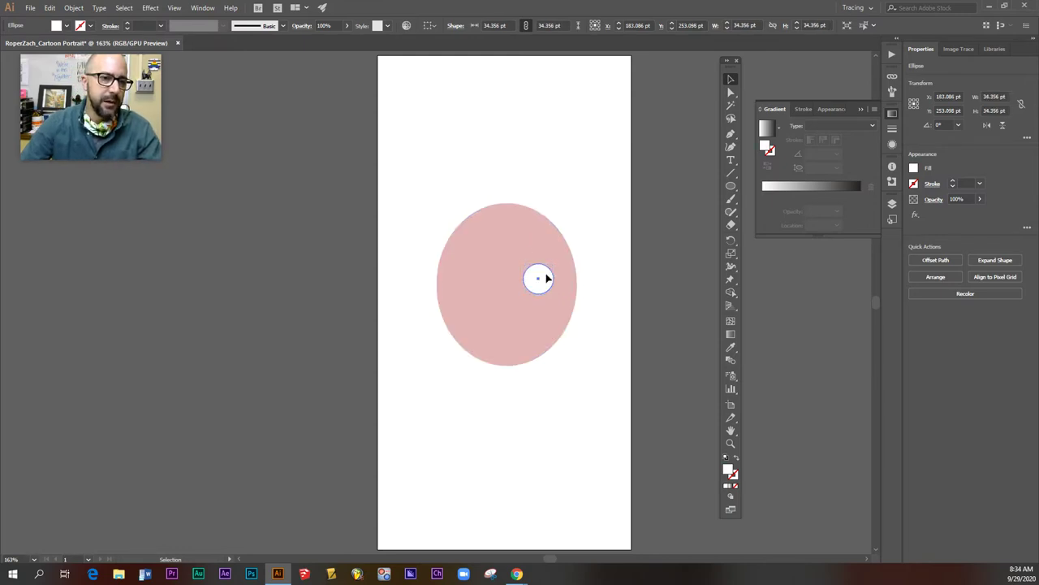
{"action": "left_click_drag", "start_coordinate": [546, 279], "coordinate": [575, 249]}
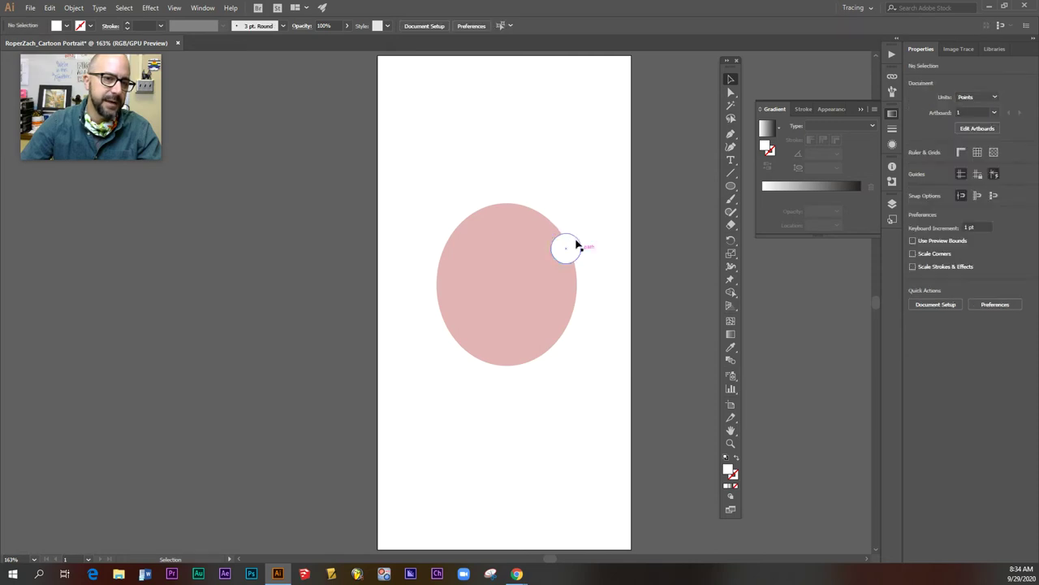
{"action": "left_click", "coordinate": [528, 333], "text": "shift"}
{"action": "left_click", "coordinate": [638, 383]}
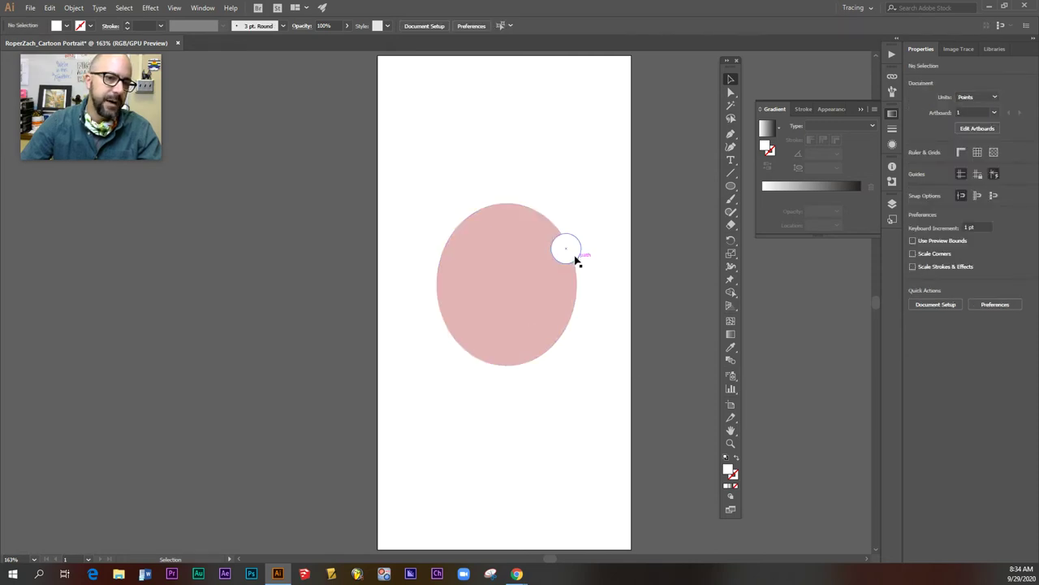
{"action": "left_click_drag", "start_coordinate": [570, 254], "coordinate": [541, 284]}
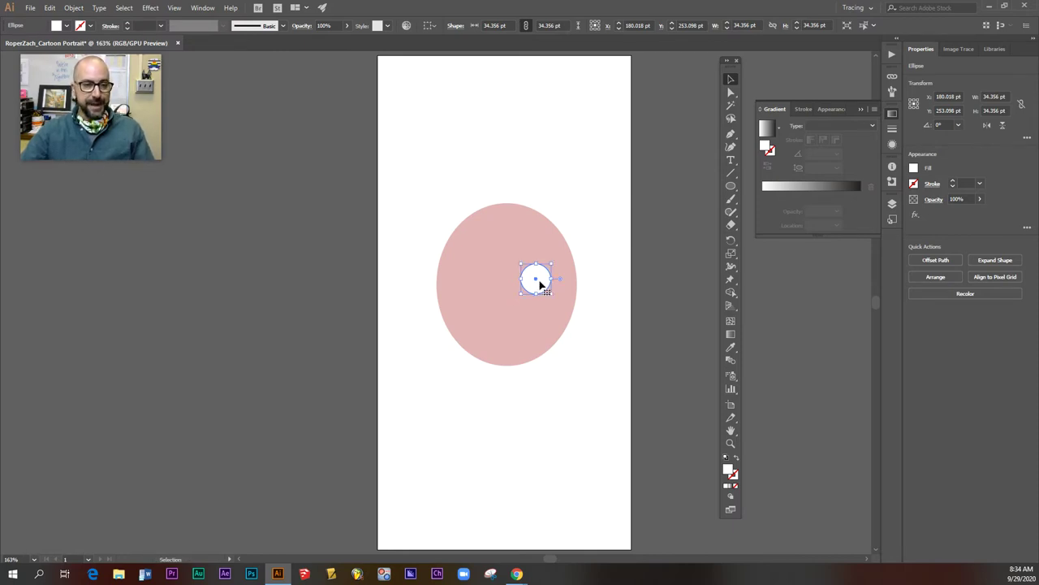
Paste a copy of the white eye onto the face's left side and nudge it level with the first.
{"action": "key", "text": "a"}
{"action": "key", "text": "v"}
{"action": "key", "text": "ctrl+v"}
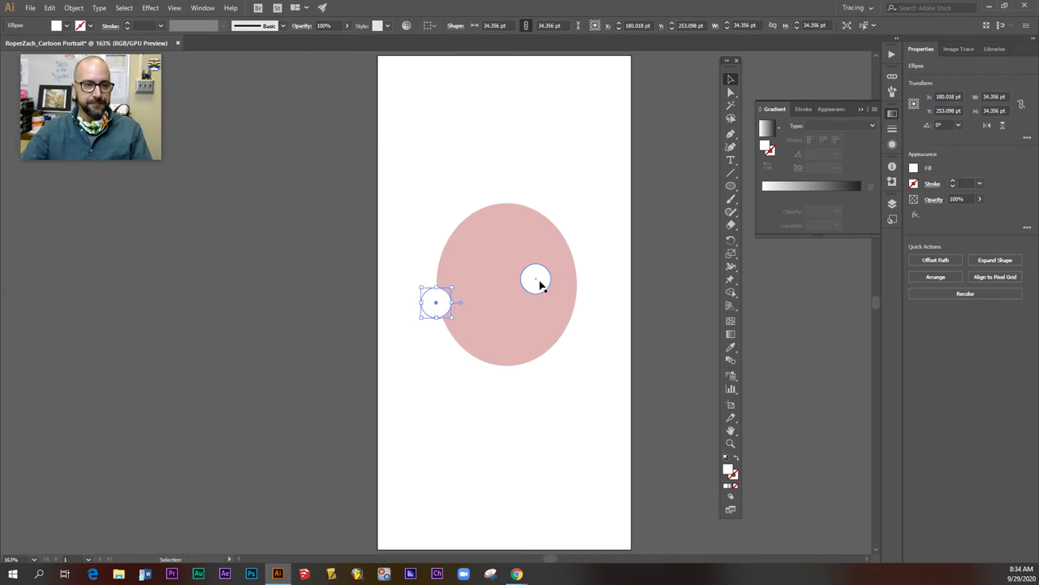
{"action": "mouse_move", "coordinate": [436, 306]}
{"action": "left_mouse_down"}
{"action": "mouse_move", "coordinate": [474, 280]}
{"action": "mouse_move", "coordinate": [543, 283]}
{"action": "left_mouse_up"}
{"action": "left_click", "coordinate": [539, 284]}
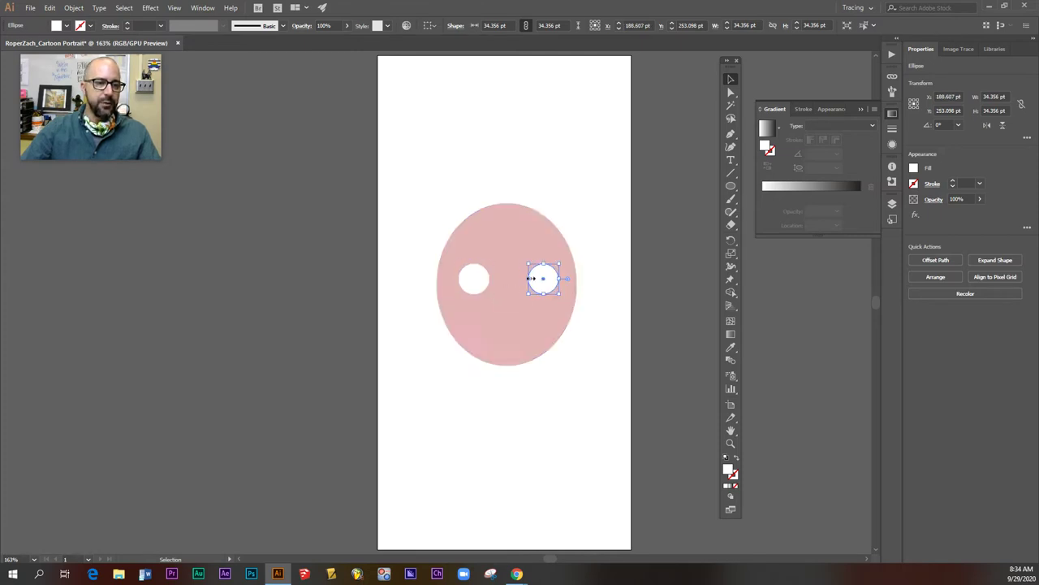
{"action": "left_click", "coordinate": [504, 300]}
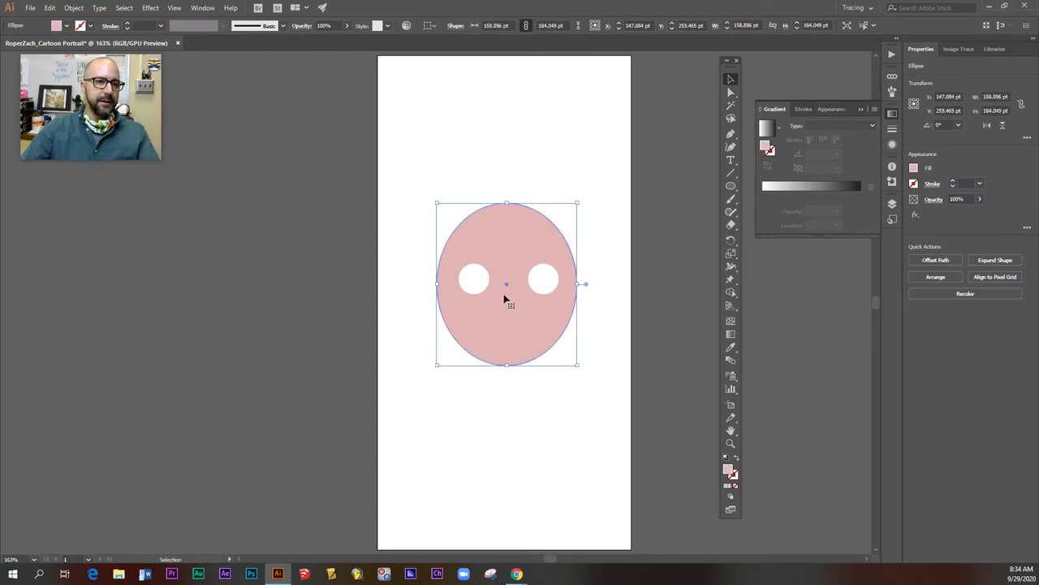
{"action": "left_click", "coordinate": [475, 281]}
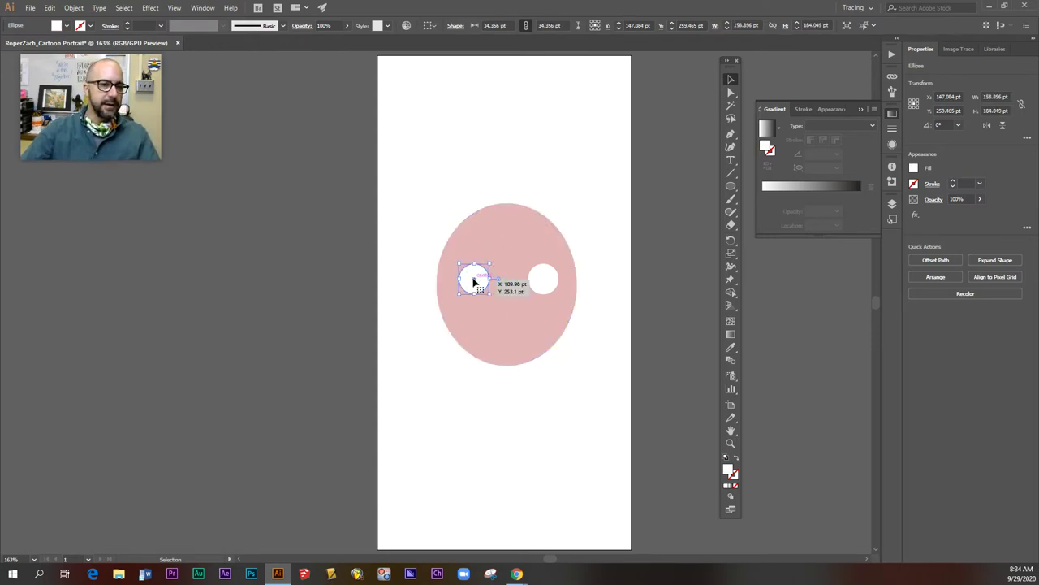
{"action": "key", "text": "Left"}
{"action": "key", "text": "Left"}
{"action": "key", "text": "Left"}
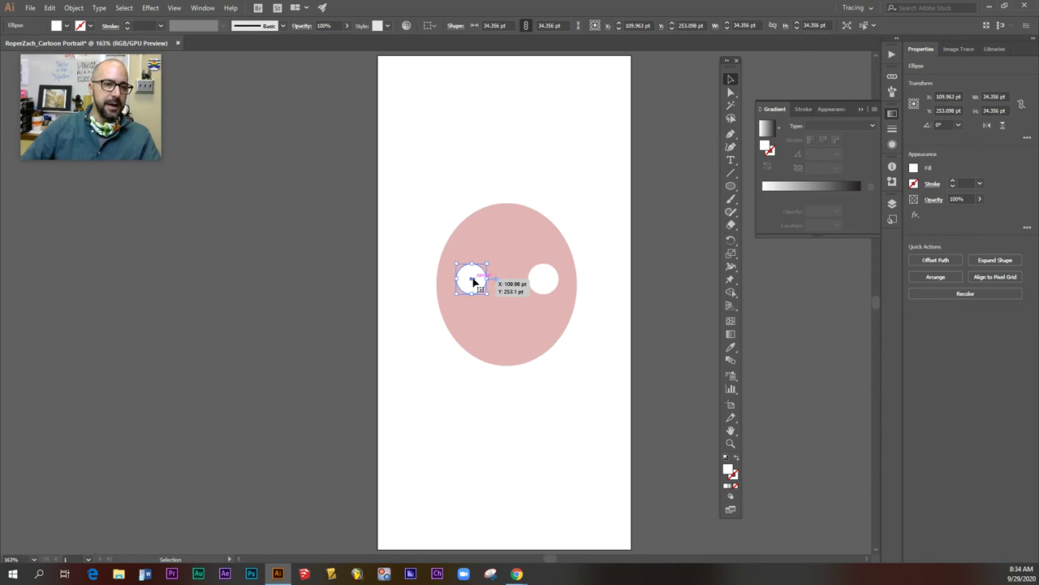
{"action": "key", "text": "Left"}
{"action": "left_click", "coordinate": [582, 190]}
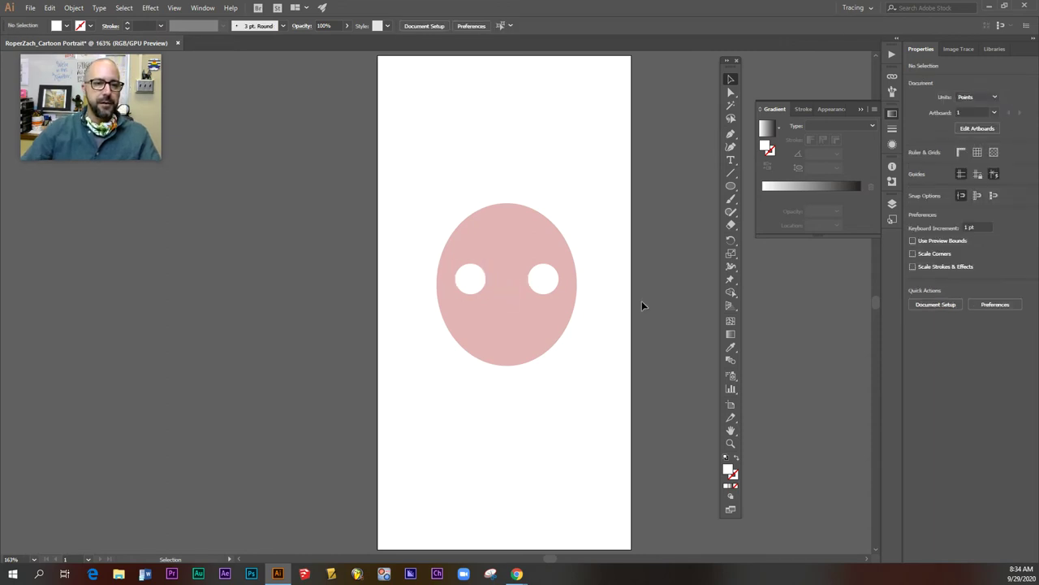
{"action": "left_click", "coordinate": [543, 284]}
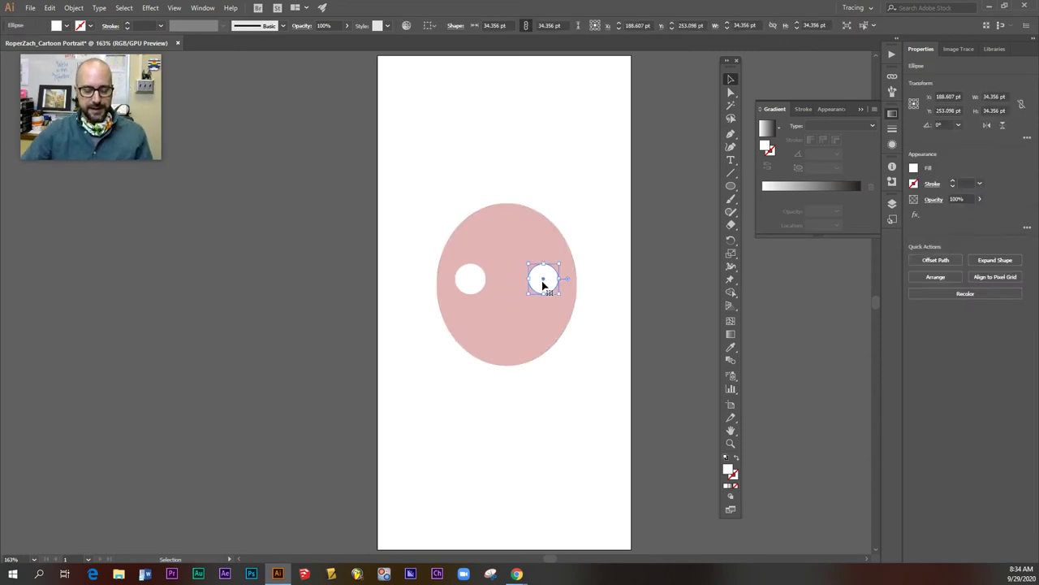
{"action": "key", "text": "a"}
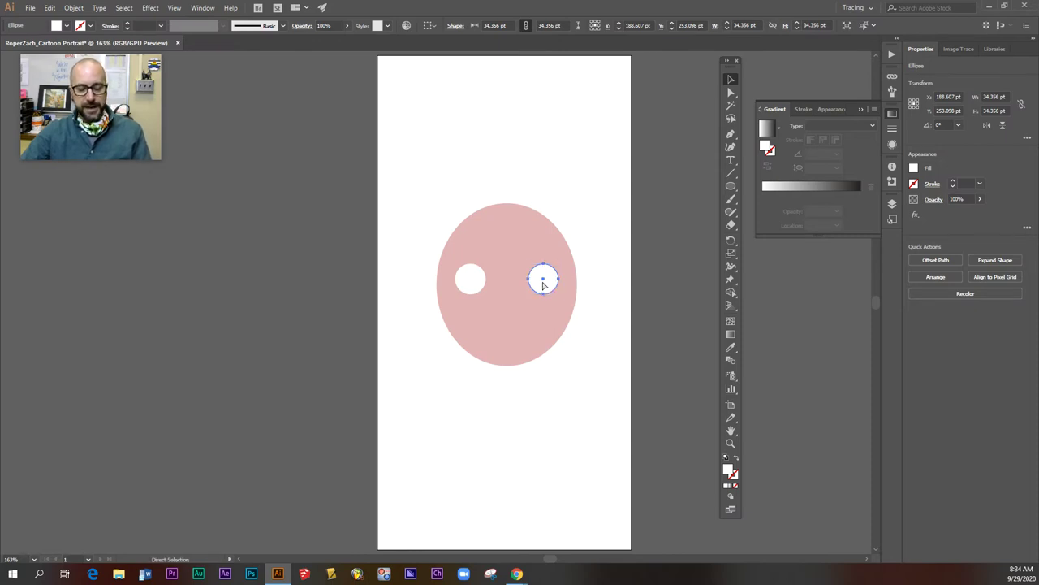
Make a black 17.178 pt pupil in the right eye and Alt-drag a copy into the left eye.
{"action": "left_click_drag", "start_coordinate": [543, 283], "coordinate": [509, 309]}
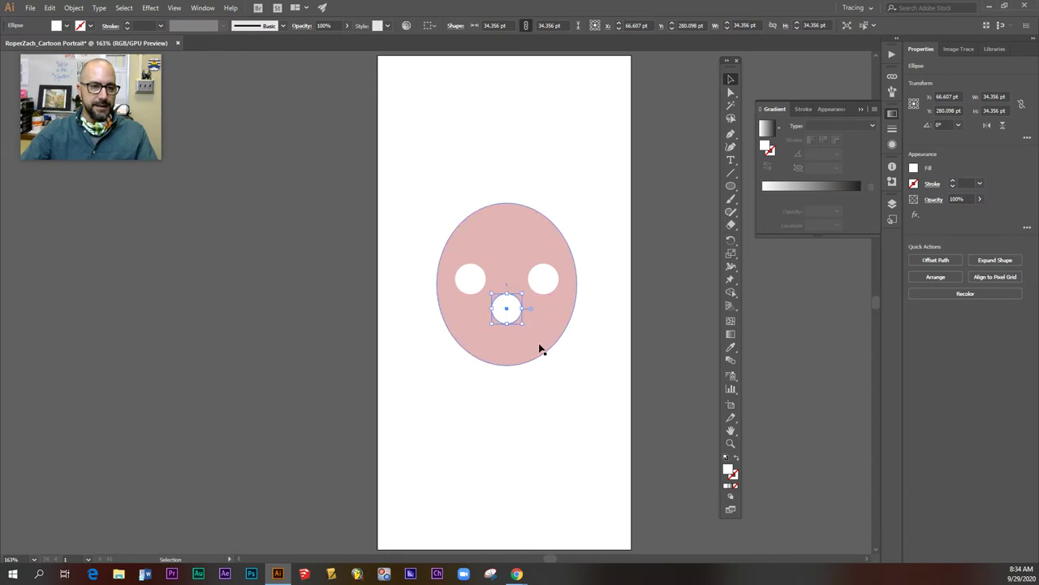
{"action": "double_click", "coordinate": [729, 469]}
{"action": "left_click_drag", "start_coordinate": [628, 228], "coordinate": [615, 239]}
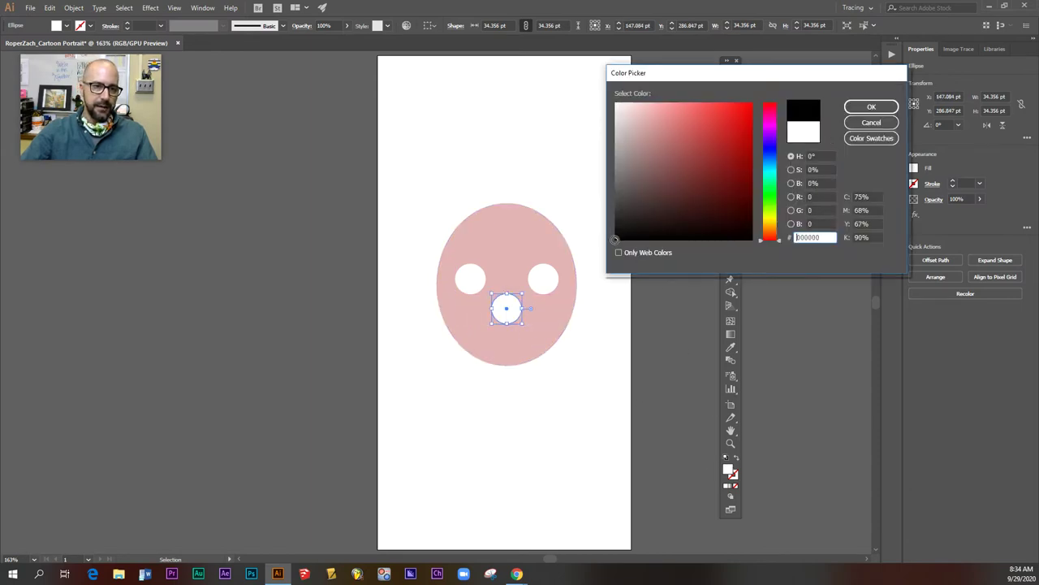
{"action": "left_click", "coordinate": [869, 108]}
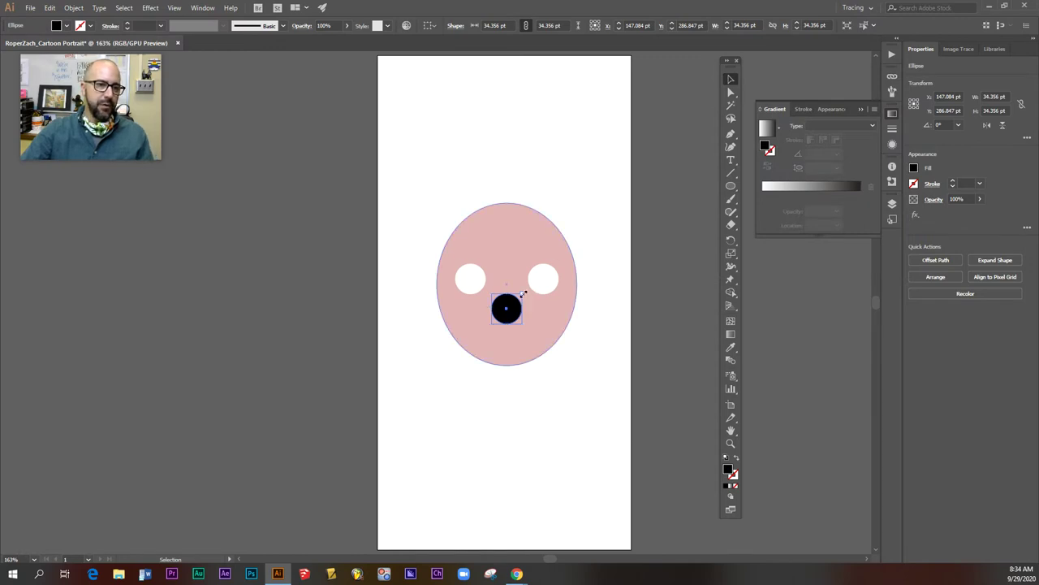
{"action": "mouse_move", "coordinate": [523, 294]}
{"action": "left_mouse_down"}
{"action": "mouse_move", "coordinate": [507, 307]}
{"action": "mouse_move", "coordinate": [543, 281]}
{"action": "left_mouse_up"}
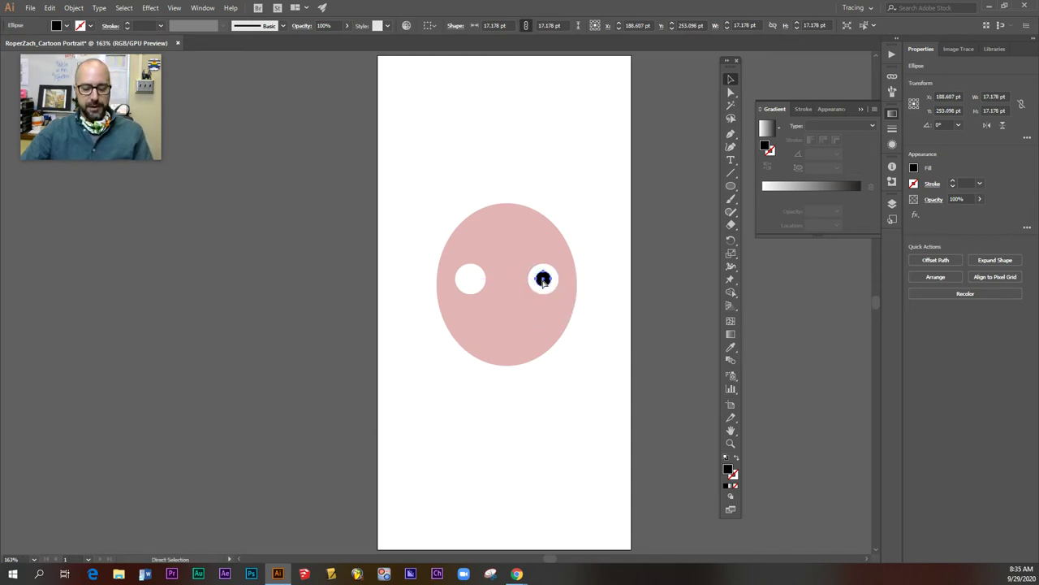
{"action": "mouse_move", "coordinate": [542, 280]}
{"action": "left_mouse_down"}
{"action": "mouse_move", "coordinate": [436, 302]}
{"action": "mouse_move", "coordinate": [470, 279]}
{"action": "left_mouse_up"}
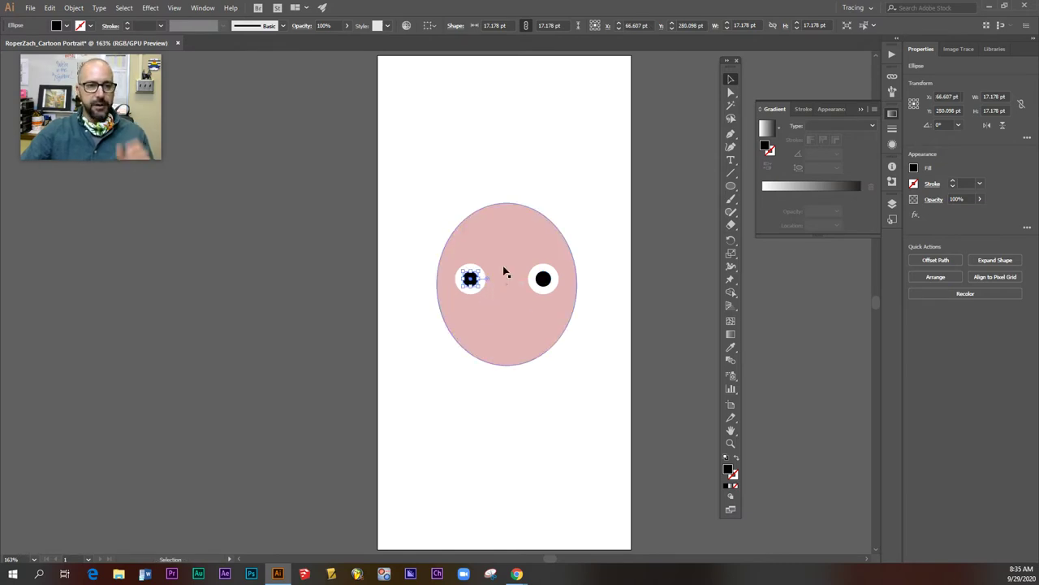
{"action": "left_click", "coordinate": [581, 148]}
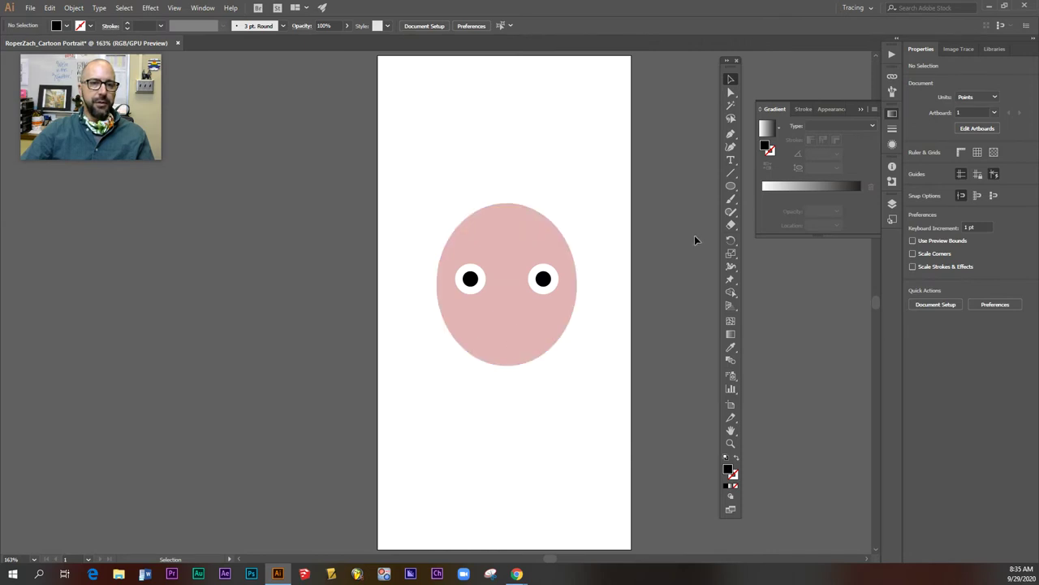
Draw a black 99.822 x 22.699 pt rounded-rectangle mouth below the eyes with 6.109 pt corners.
{"action": "left_click", "coordinate": [730, 185]}
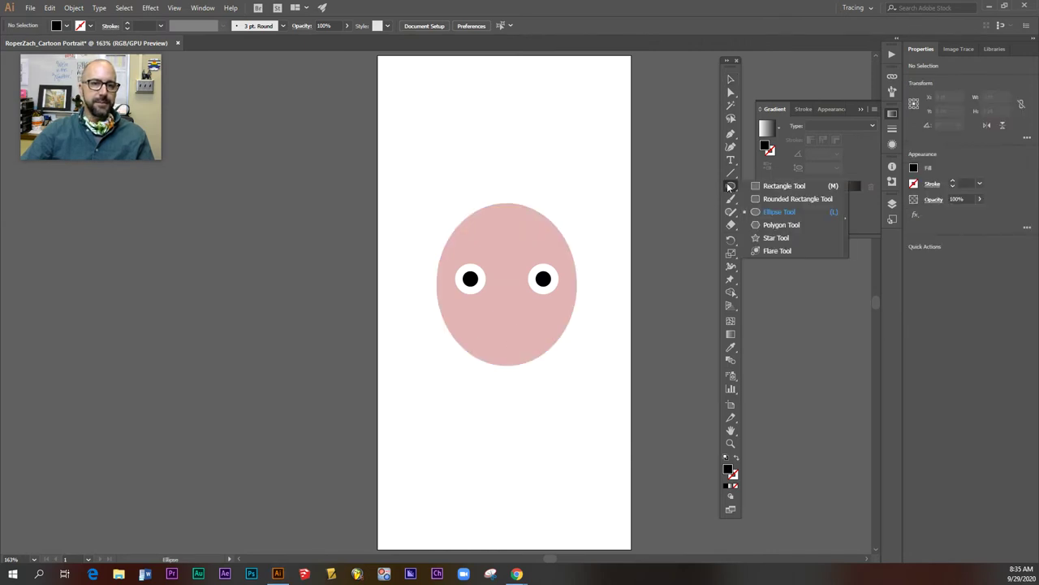
{"action": "left_click", "coordinate": [780, 199]}
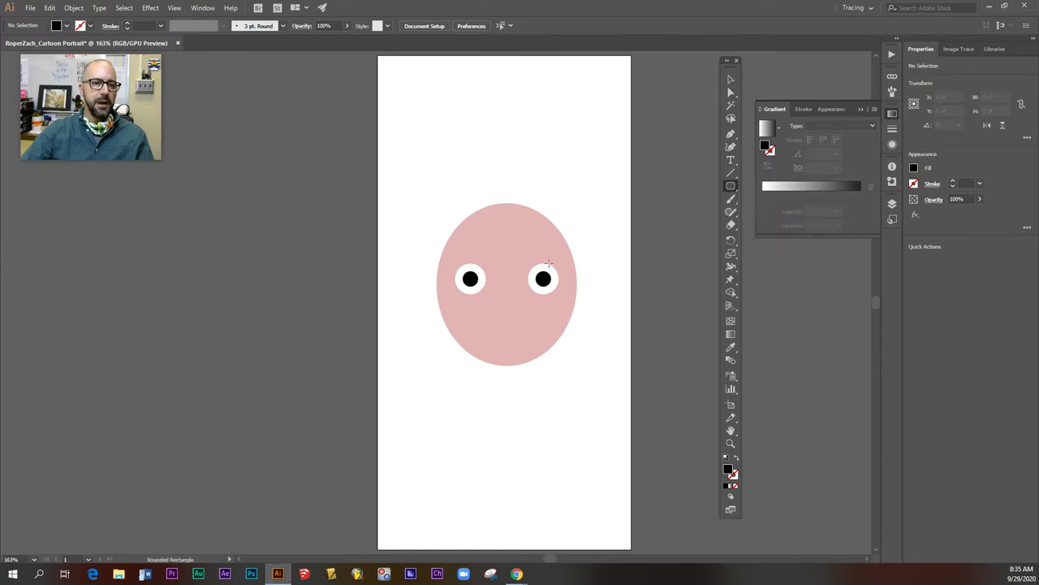
{"action": "left_click_drag", "start_coordinate": [462, 311], "coordinate": [552, 331]}
{"action": "key", "text": "v"}
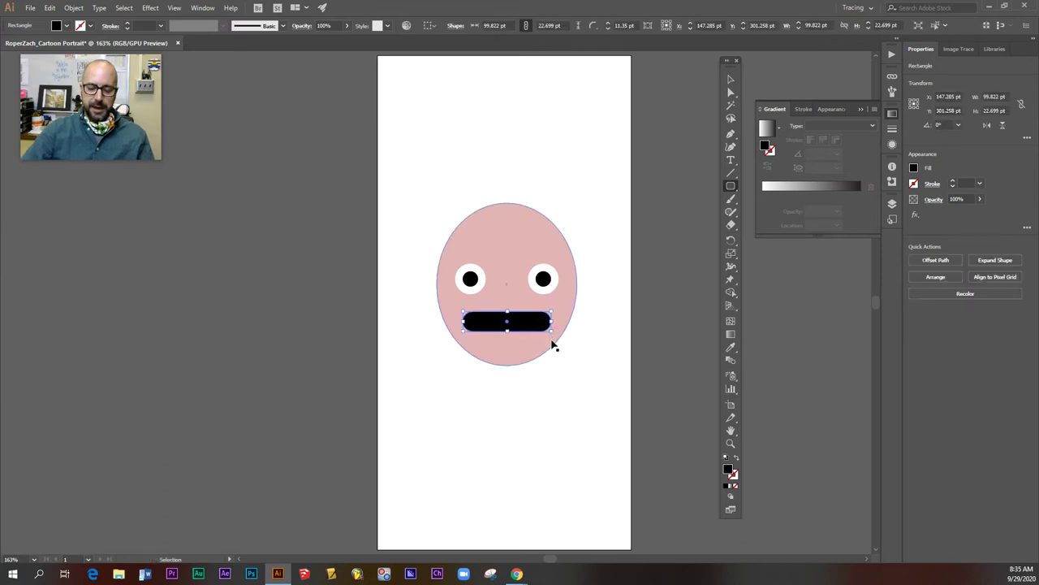
{"action": "key", "text": "ctrl+="}
{"action": "key", "text": "ctrl+="}
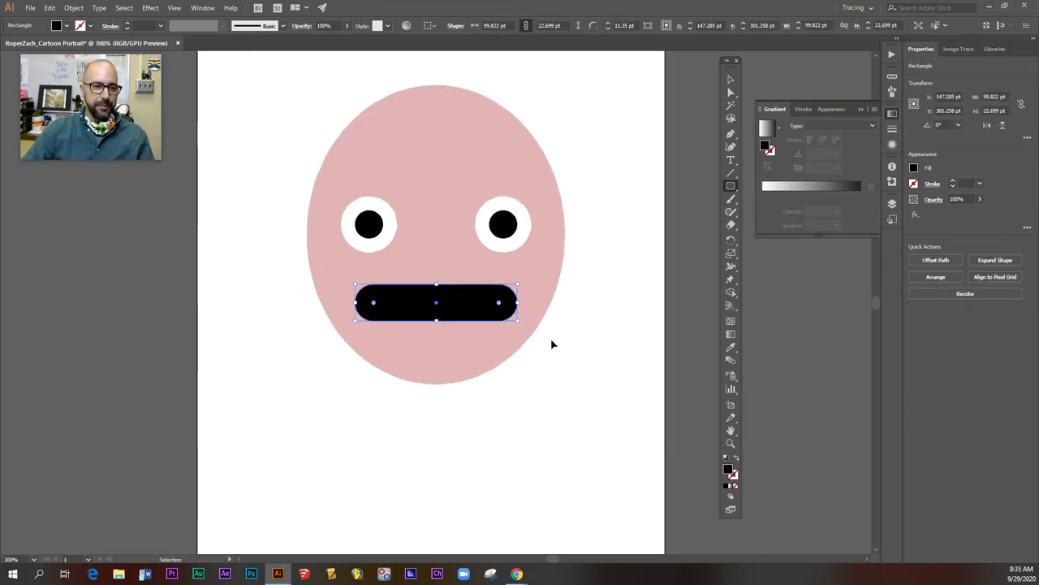
{"action": "key", "text": "ctrl+="}
{"action": "key", "text": "ctrl+minus"}
{"action": "key", "text": "ctrl+minus"}
{"action": "key", "text": "ctrl+minus"}
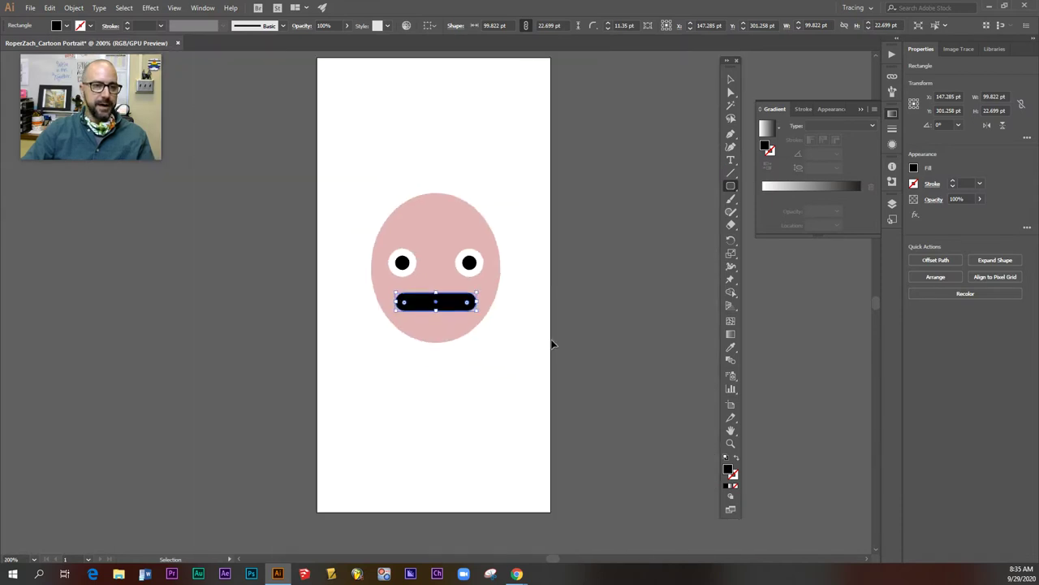
{"action": "key", "text": "ctrl+="}
{"action": "key", "text": "ctrl+="}
{"action": "key", "text": "ctrl+="}
{"action": "key", "text": "ctrl+="}
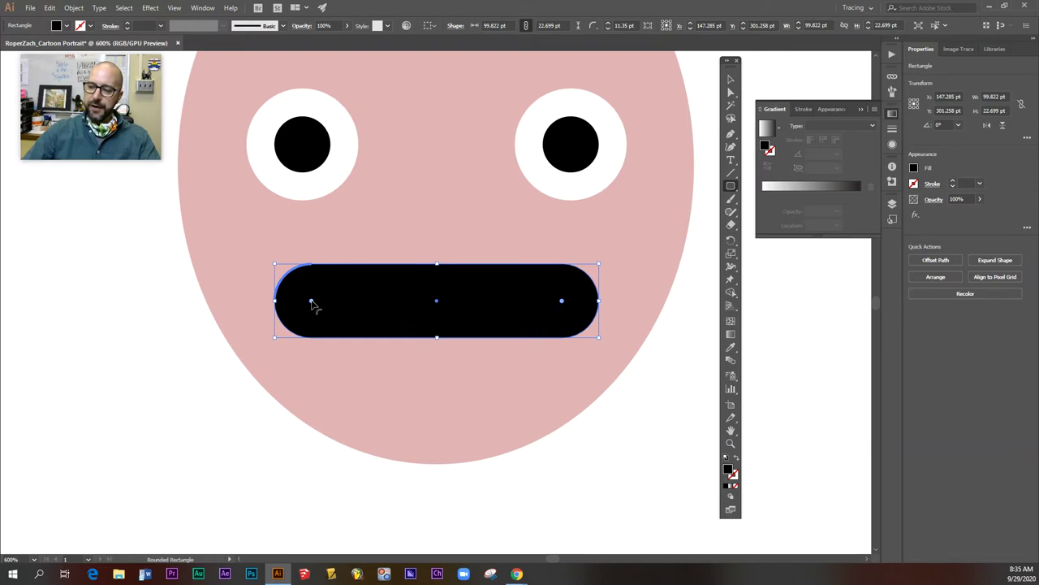
{"action": "left_click_drag", "start_coordinate": [312, 302], "coordinate": [288, 304]}
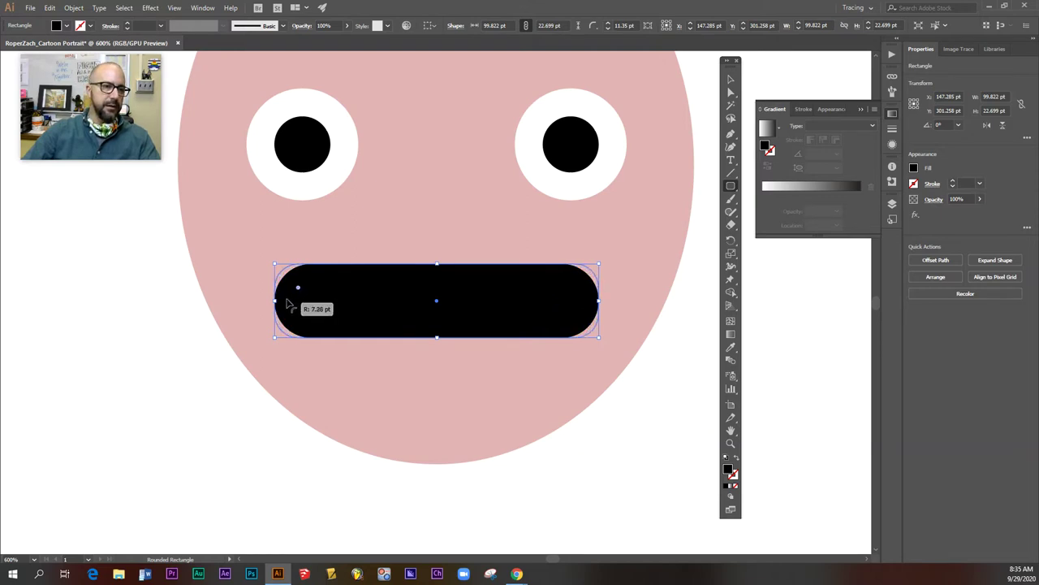
{"action": "left_click_drag", "start_coordinate": [288, 305], "coordinate": [284, 300]}
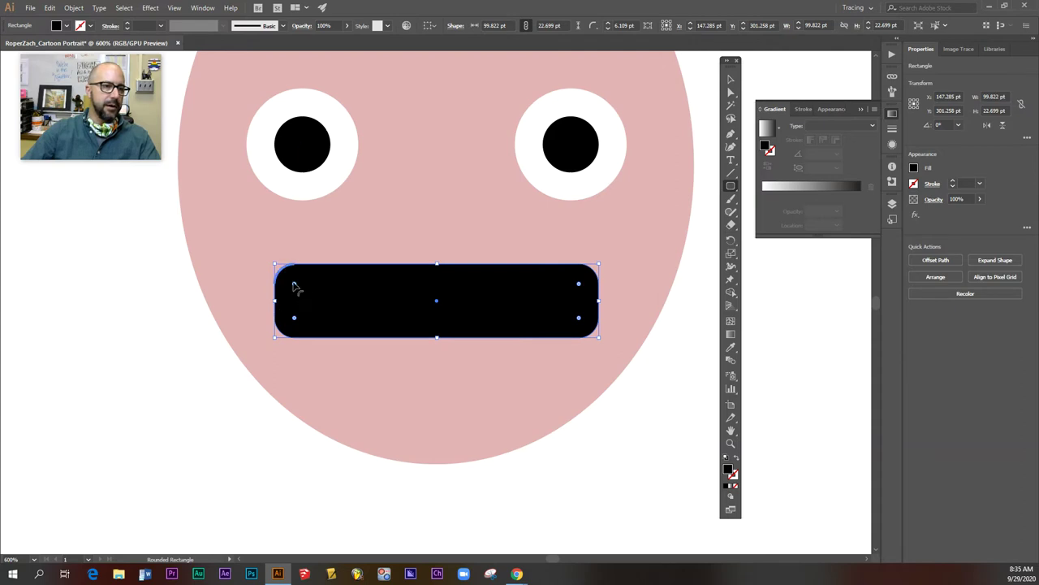
Drag the mouth's corner widget to an 11.35 pt radius for fully rounded ends.
{"action": "left_click_drag", "start_coordinate": [294, 284], "coordinate": [273, 269]}
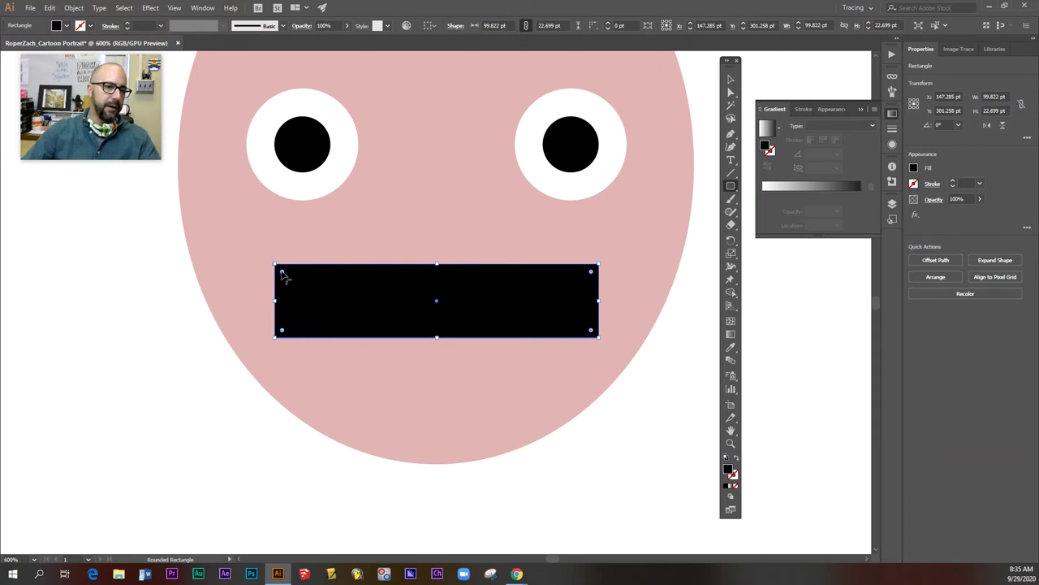
{"action": "left_click_drag", "start_coordinate": [282, 276], "coordinate": [318, 305]}
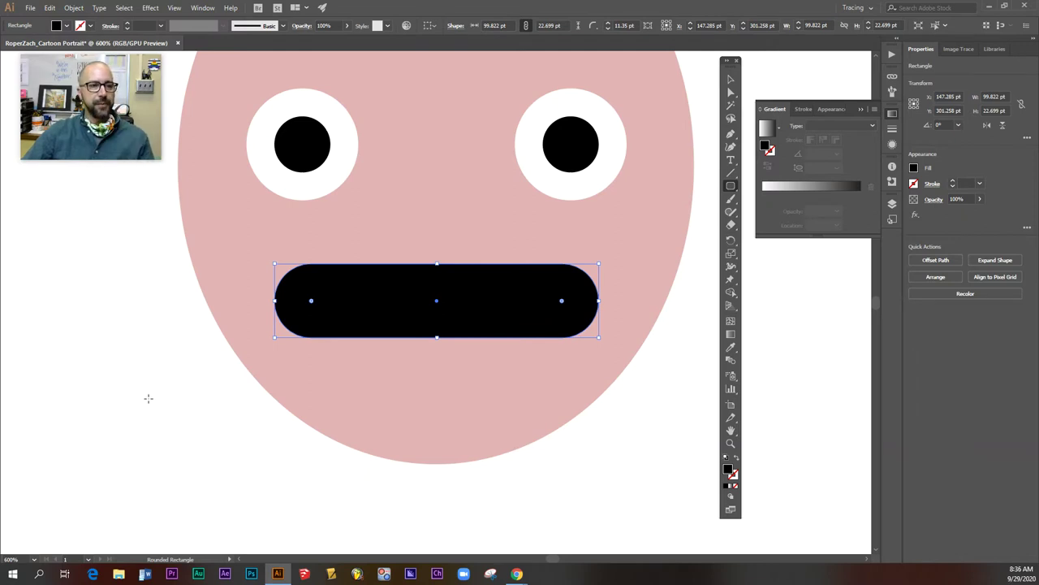
{"action": "left_click", "coordinate": [508, 236]}
{"action": "left_click", "coordinate": [552, 310]}
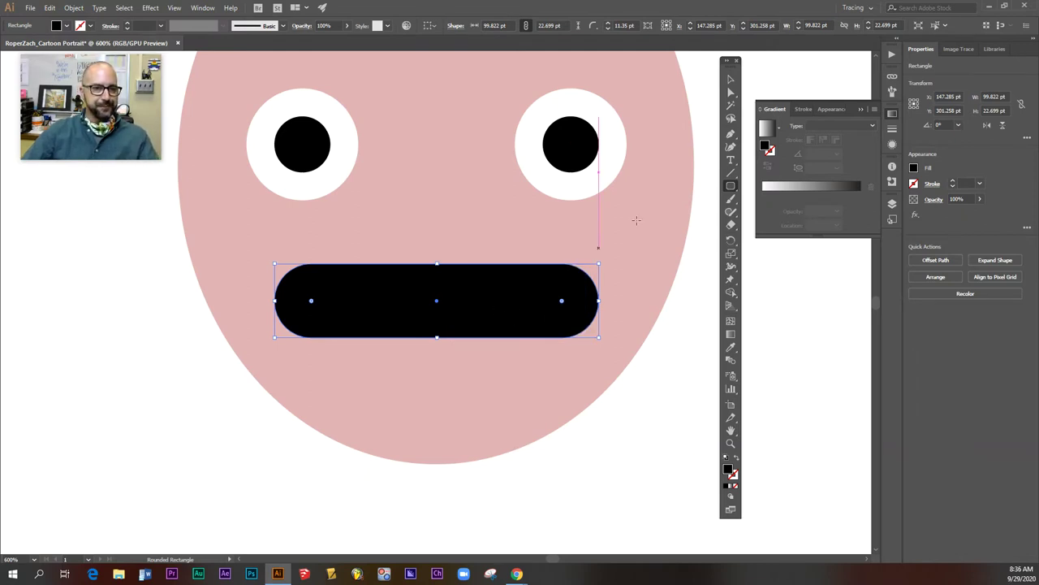
{"action": "left_click", "coordinate": [731, 79]}
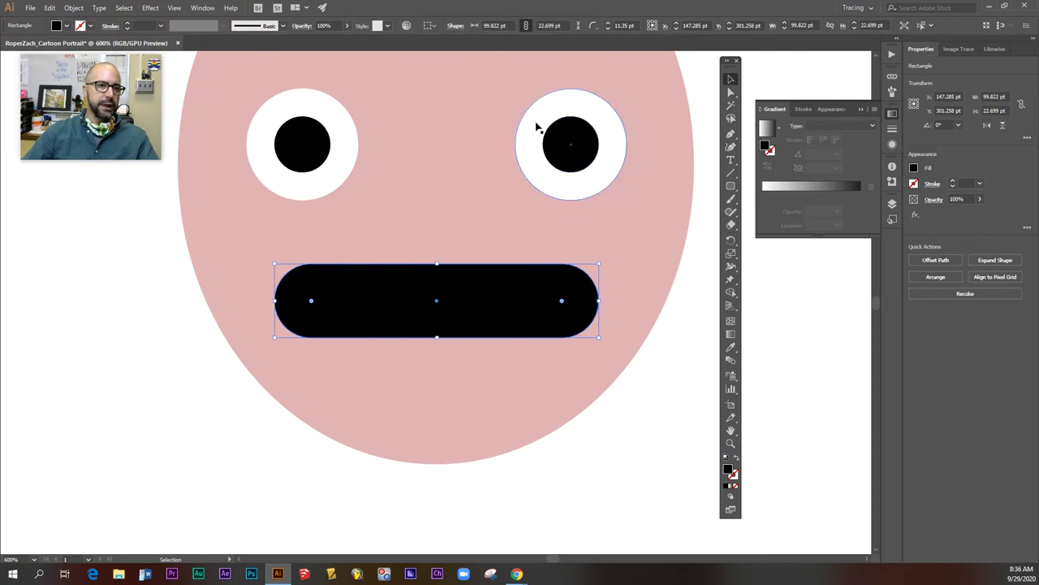
Paste a copy of the right eye's white circle onto the mouth and widen it to 69.167 x 34.356 pt.
{"action": "left_click", "coordinate": [562, 195]}
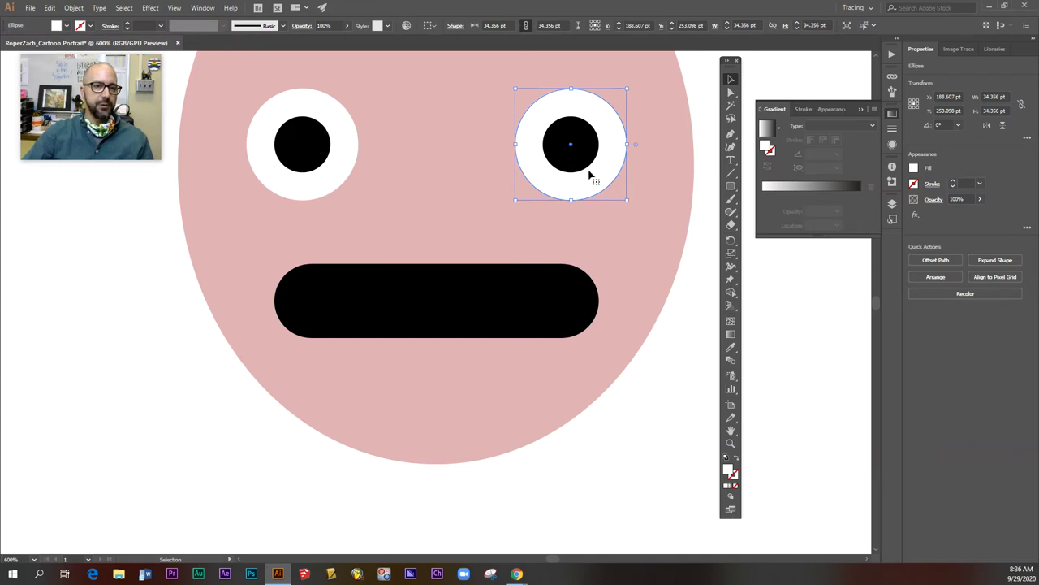
{"action": "key", "text": "a"}
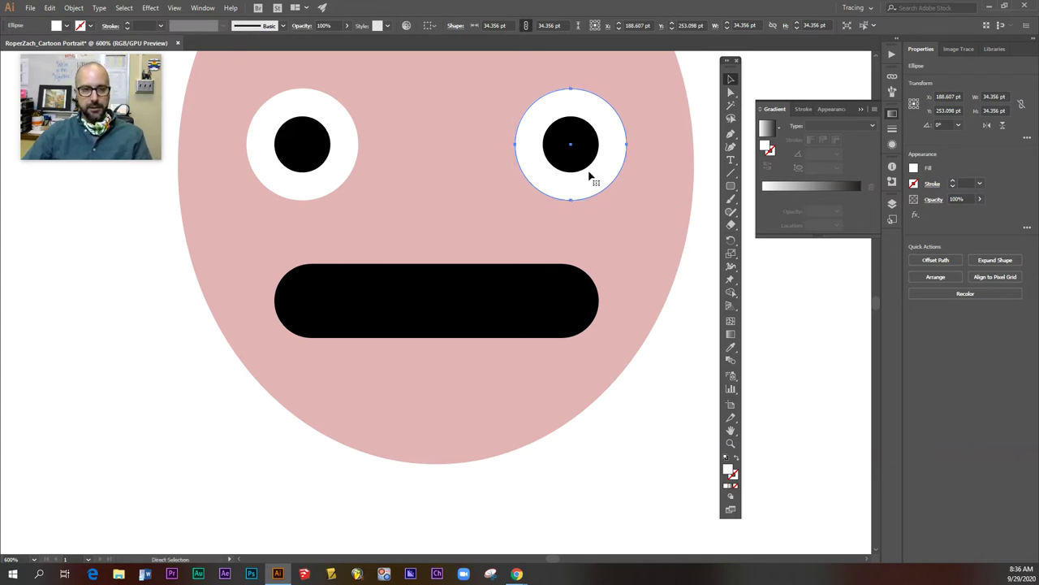
{"action": "key", "text": "ctrl+v"}
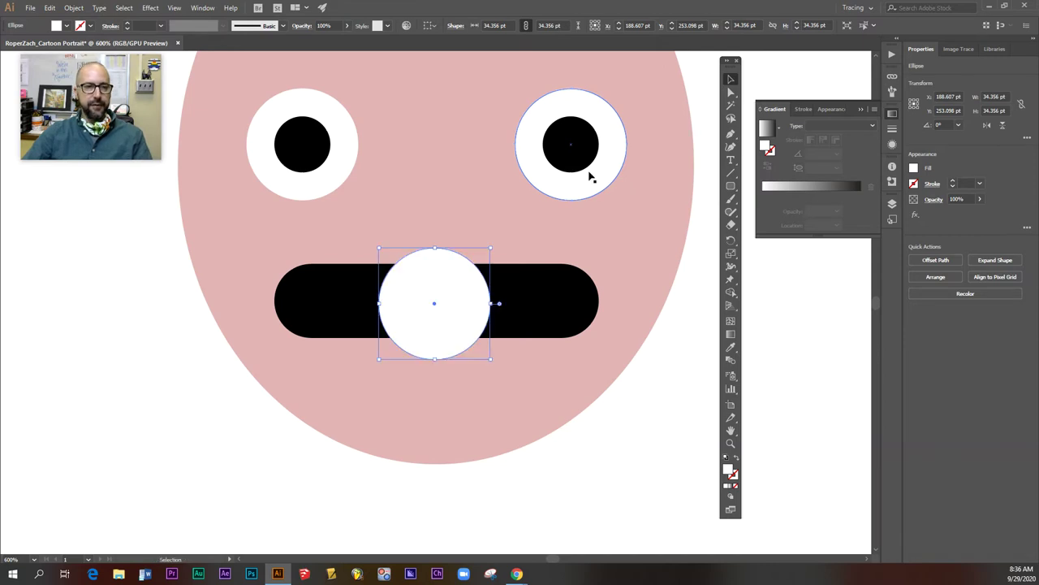
{"action": "left_click_drag", "start_coordinate": [456, 320], "coordinate": [458, 355]}
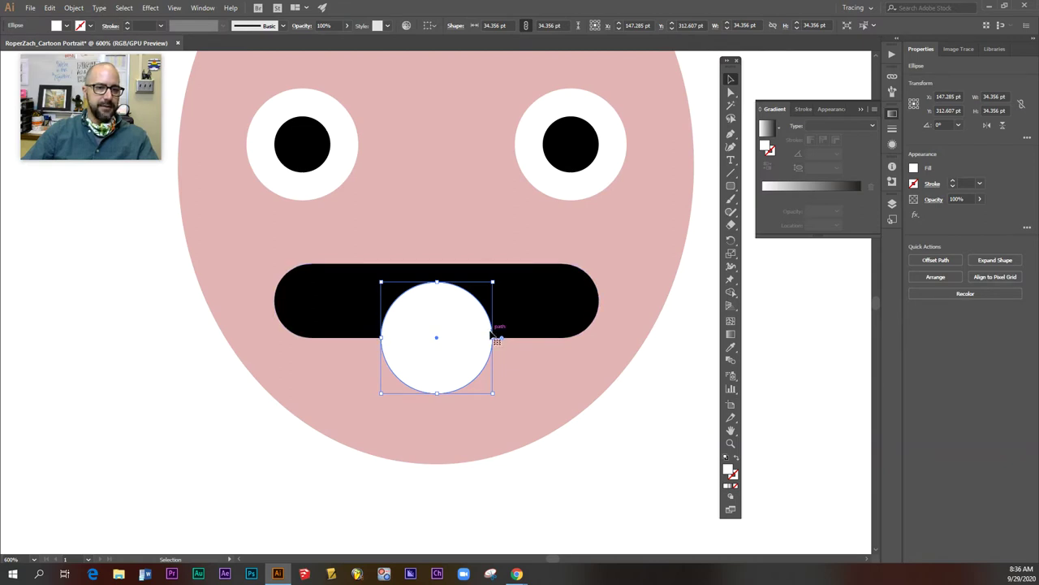
{"action": "left_click_drag", "start_coordinate": [492, 337], "coordinate": [547, 338]}
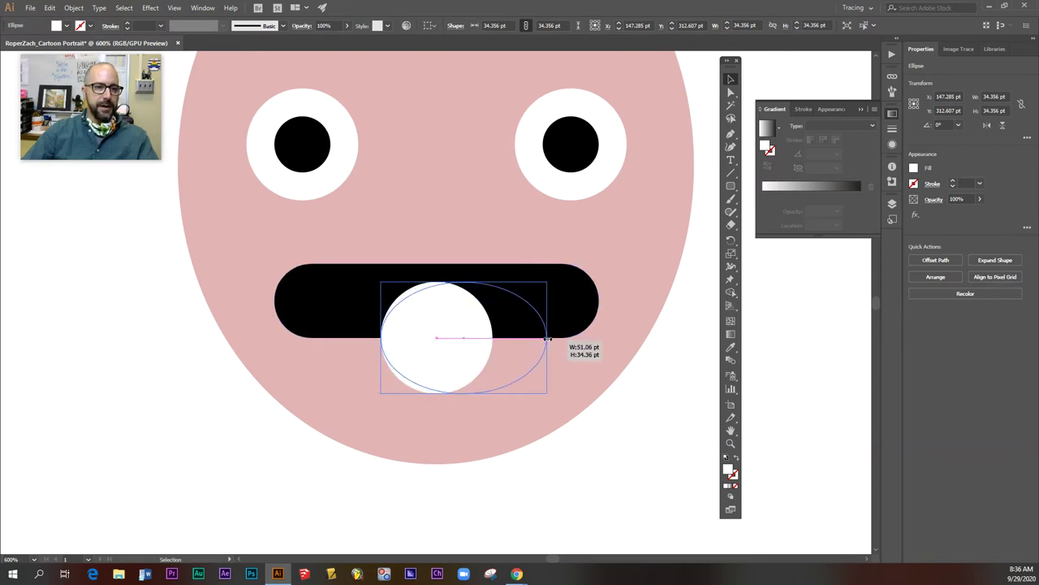
{"action": "left_click_drag", "start_coordinate": [383, 337], "coordinate": [323, 337]}
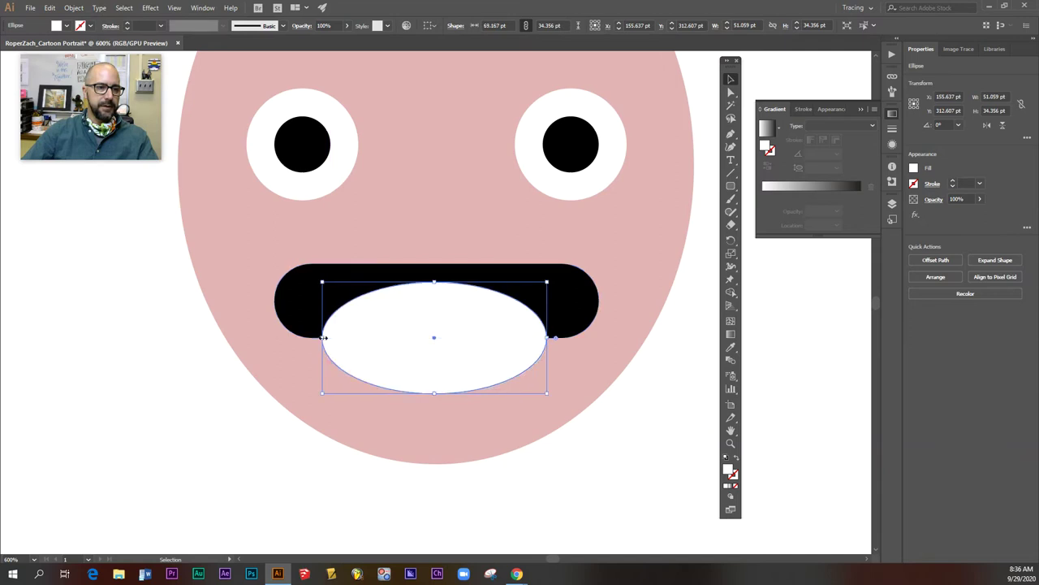
{"action": "left_click_drag", "start_coordinate": [444, 326], "coordinate": [441, 325]}
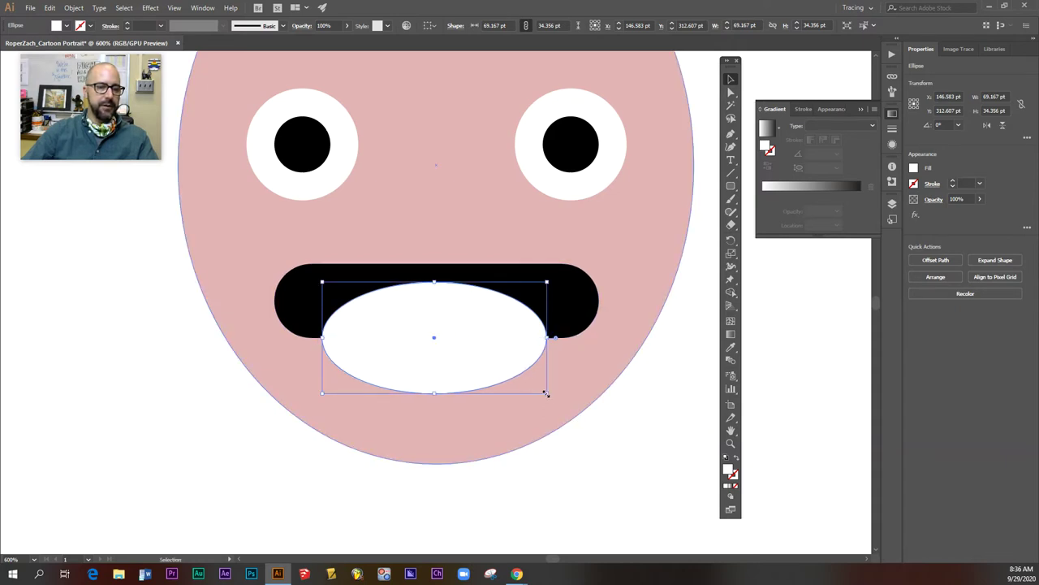
{"action": "left_click", "coordinate": [651, 462]}
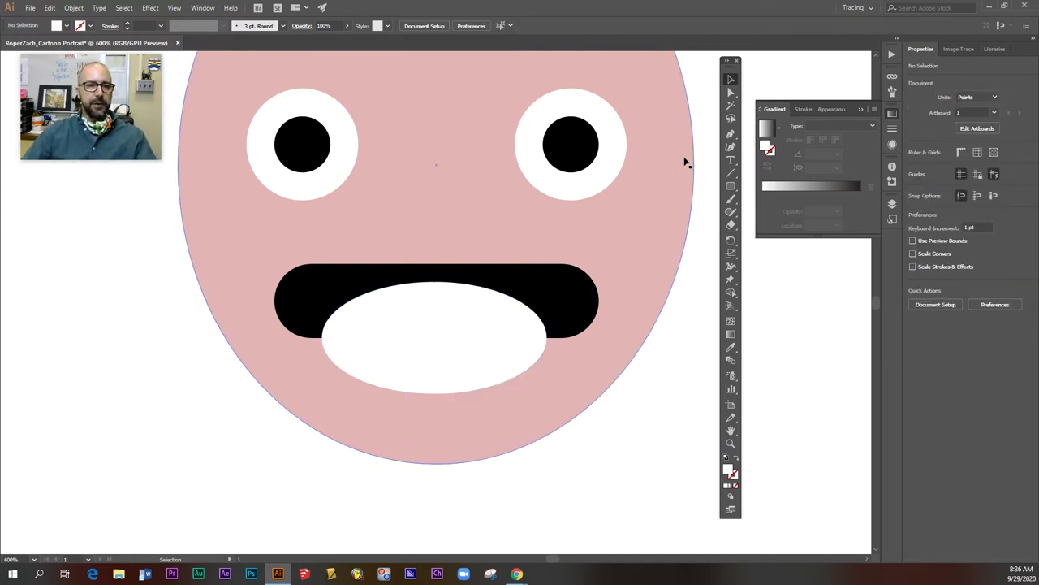
Flatten the ellipse by deleting its bottom anchor and closing the path straight across with the Pen.
{"action": "left_click", "coordinate": [731, 92]}
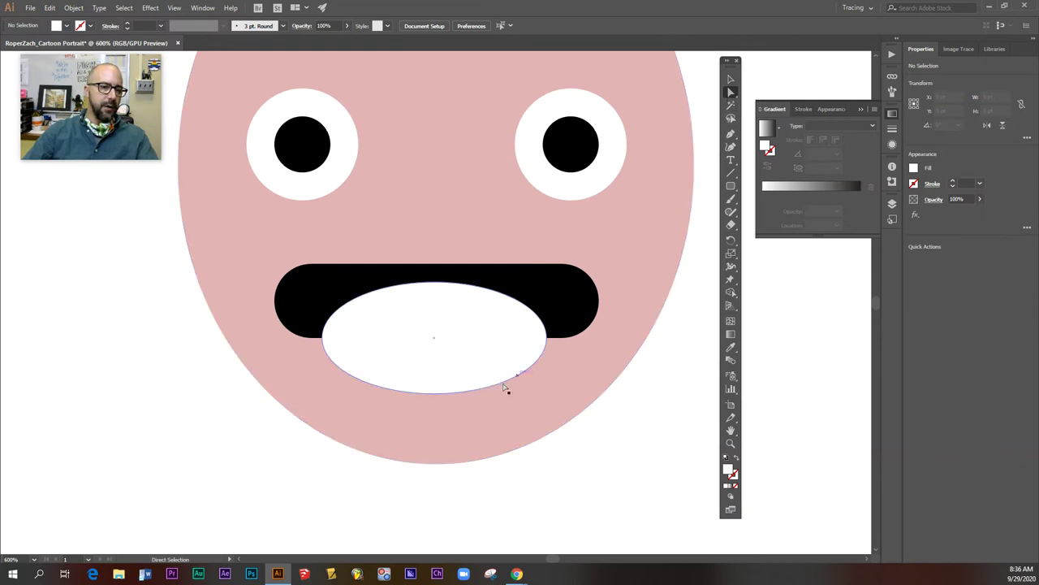
{"action": "left_click", "coordinate": [434, 394]}
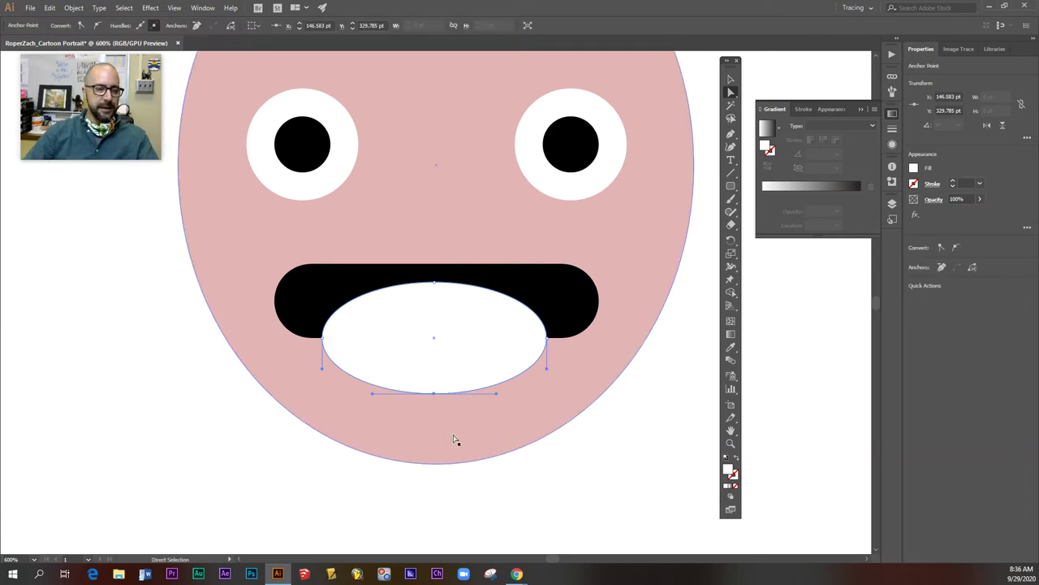
{"action": "key", "text": "Delete"}
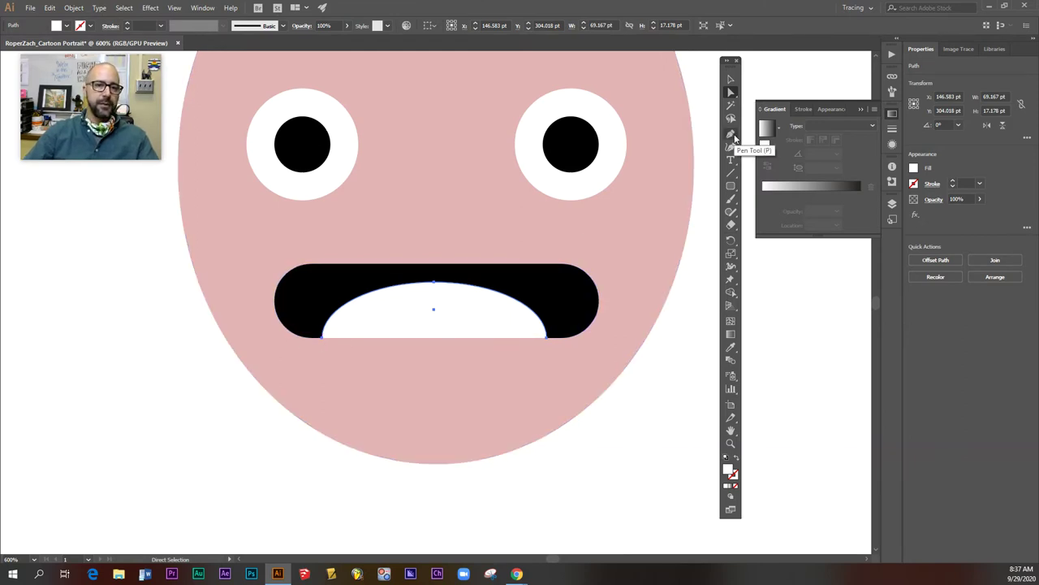
{"action": "left_click", "coordinate": [731, 134]}
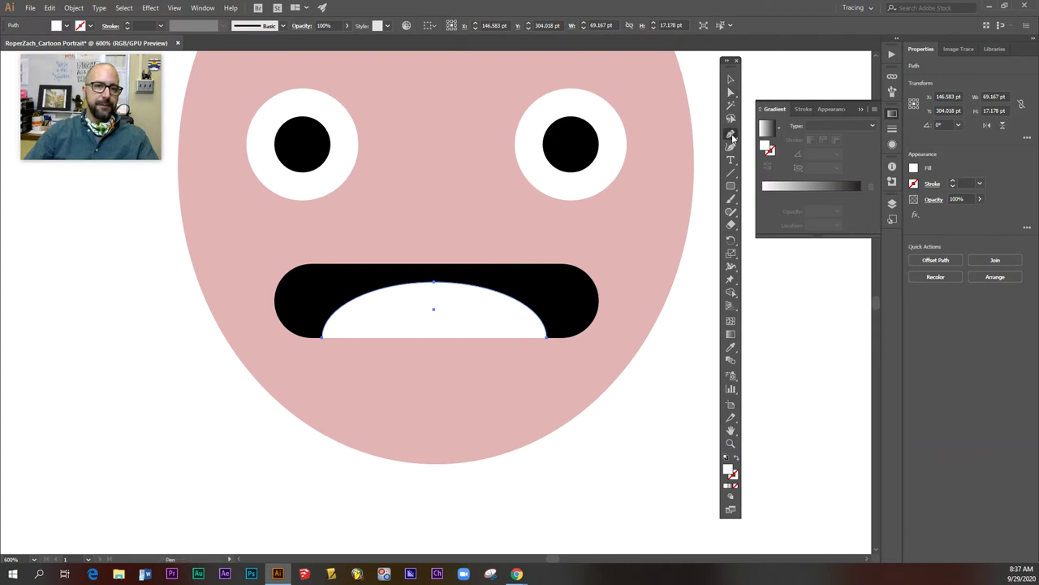
{"action": "left_click", "coordinate": [323, 337]}
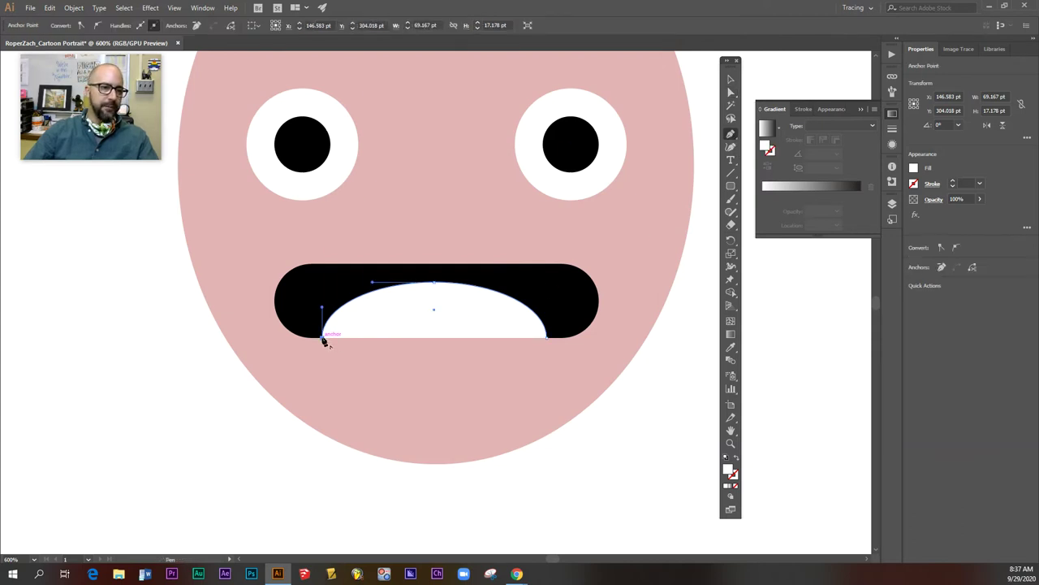
{"action": "left_click", "coordinate": [546, 338]}
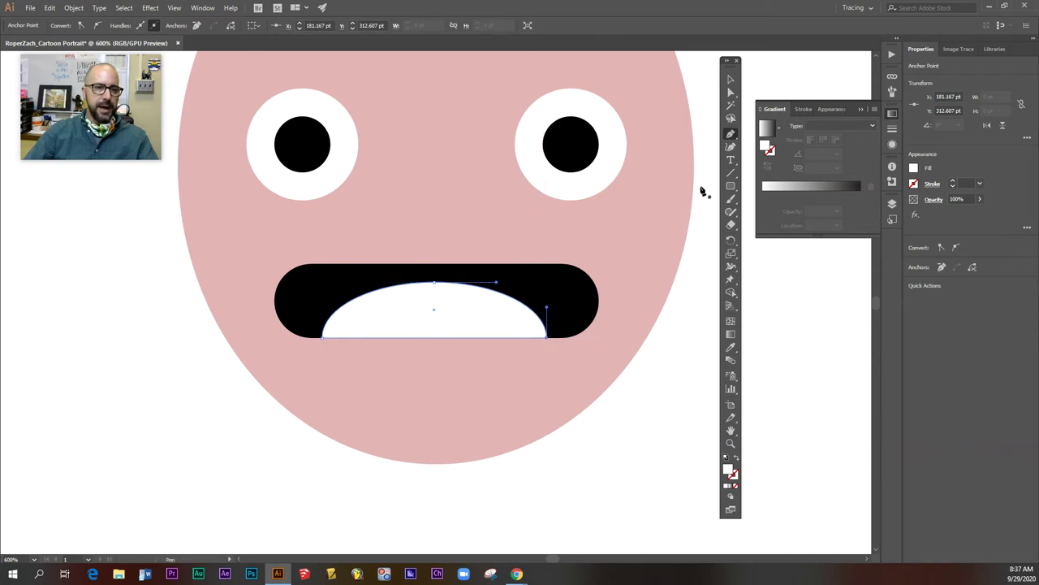
Position the half-oval inside the mouth and fill it red (#e55757) as the tongue.
{"action": "left_click", "coordinate": [730, 79]}
{"action": "mouse_move", "coordinate": [505, 301]}
{"action": "left_mouse_down"}
{"action": "mouse_move", "coordinate": [505, 353]}
{"action": "mouse_move", "coordinate": [478, 315]}
{"action": "left_mouse_up"}
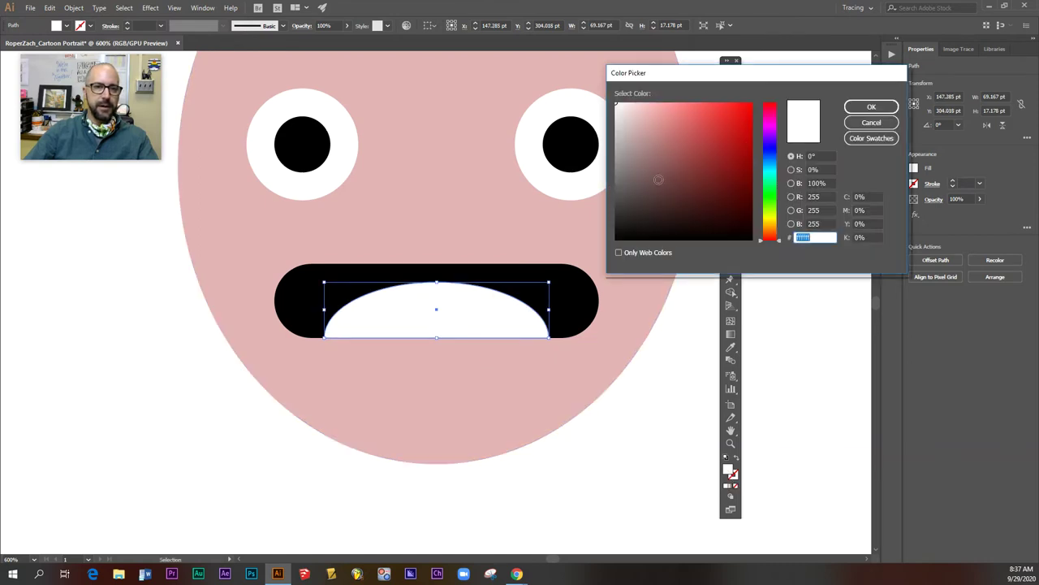
{"action": "left_click_drag", "start_coordinate": [690, 145], "coordinate": [700, 115]}
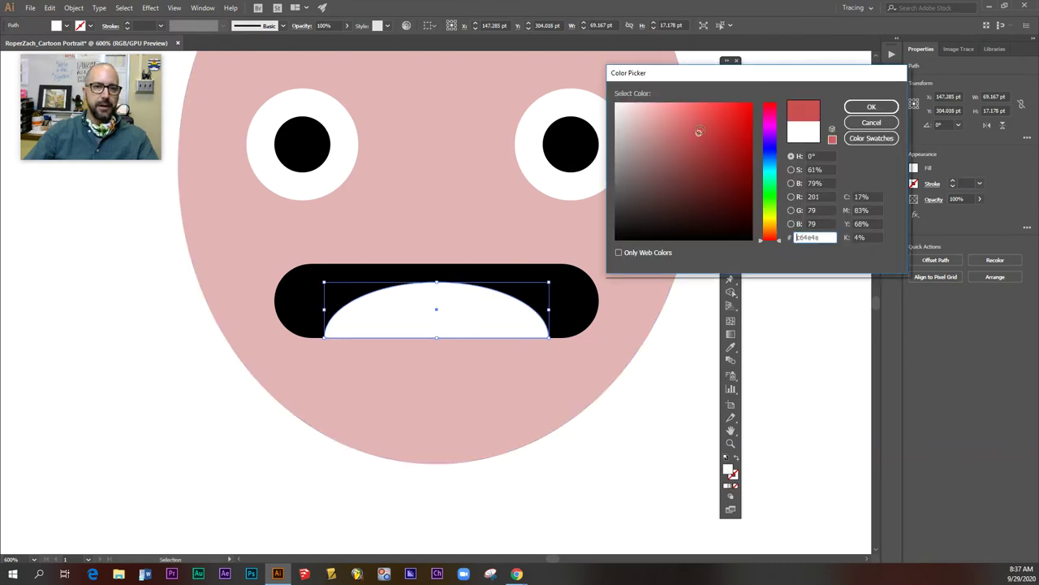
{"action": "left_click", "coordinate": [867, 109]}
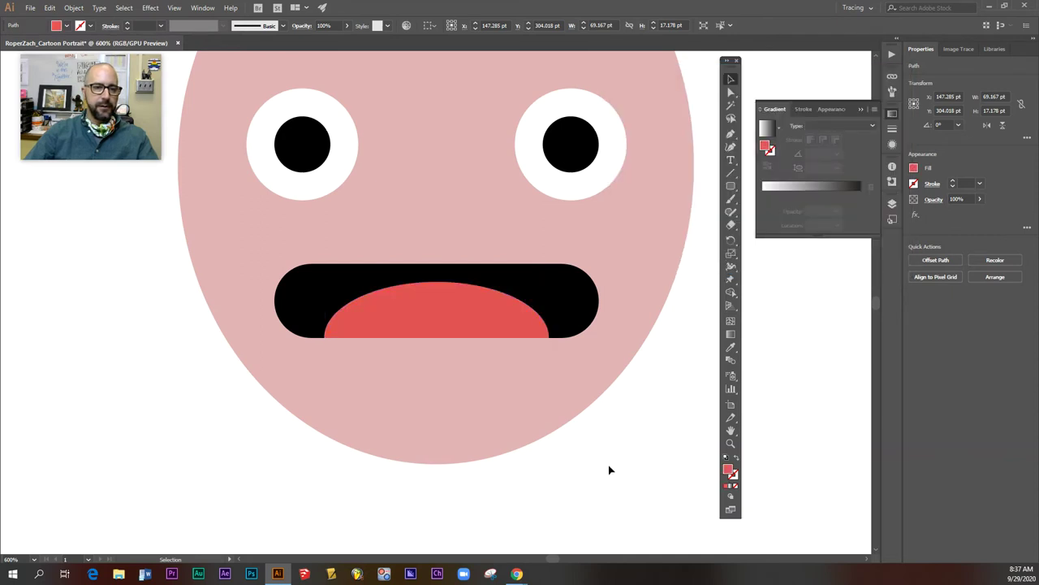
{"action": "left_click", "coordinate": [626, 477]}
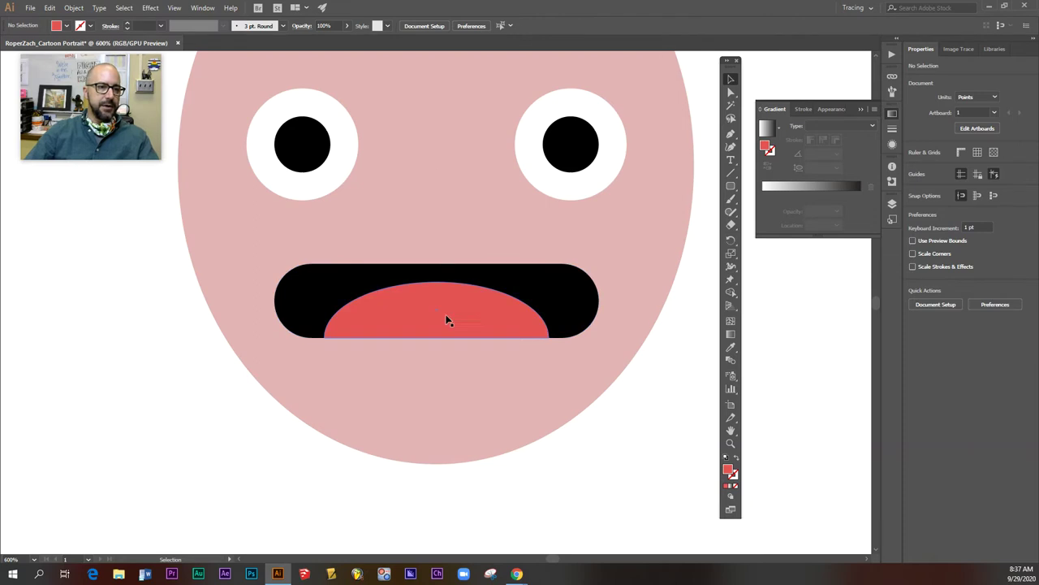
Paste a front copy of the black mouth shape and narrow it to about 69 pt wide.
{"action": "left_click", "coordinate": [553, 291]}
{"action": "key", "text": "a"}
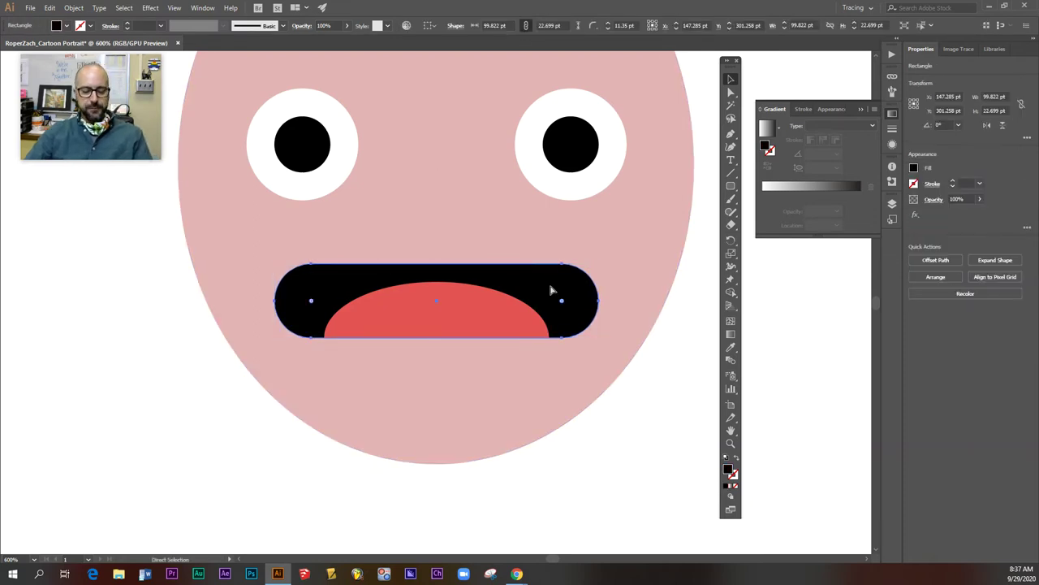
{"action": "key", "text": "ctrl+shift+bracketright"}
{"action": "key", "text": "v"}
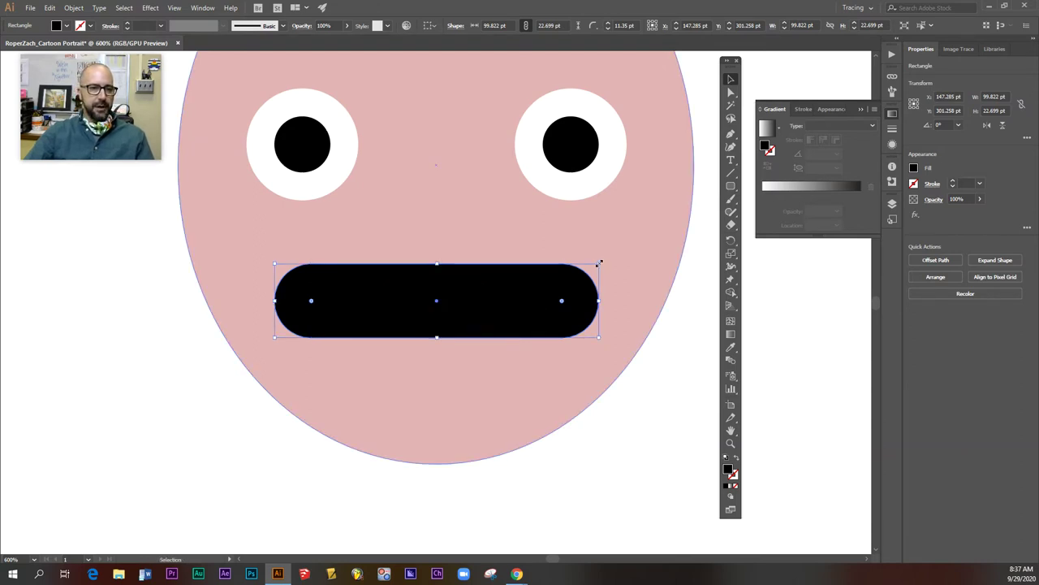
{"action": "mouse_move", "coordinate": [599, 263]}
{"action": "left_mouse_down"}
{"action": "mouse_move", "coordinate": [501, 316]}
{"action": "mouse_move", "coordinate": [482, 312]}
{"action": "mouse_move", "coordinate": [505, 235]}
{"action": "left_mouse_up"}
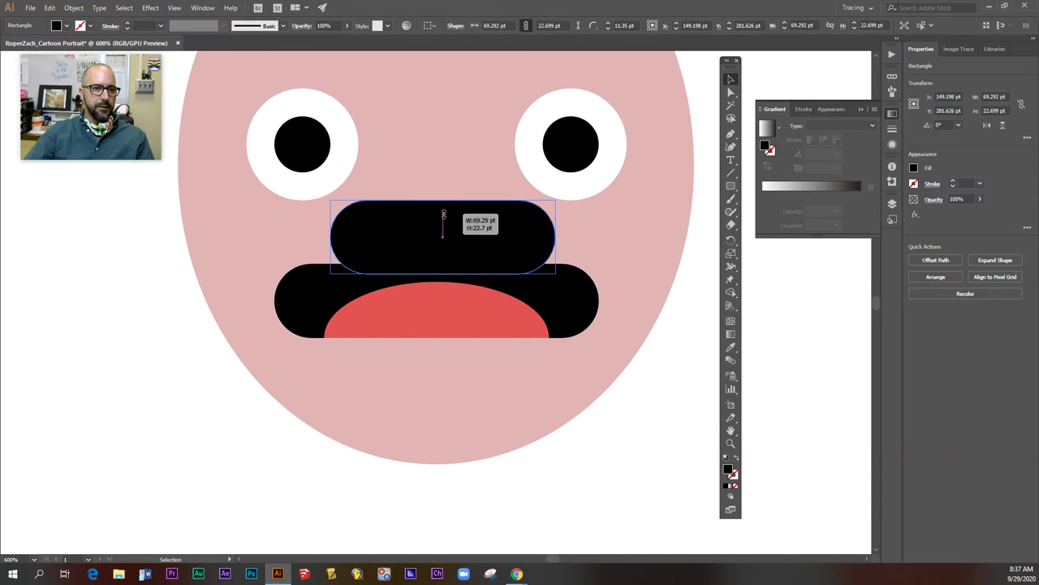
{"action": "left_click_drag", "start_coordinate": [443, 213], "coordinate": [444, 212]}
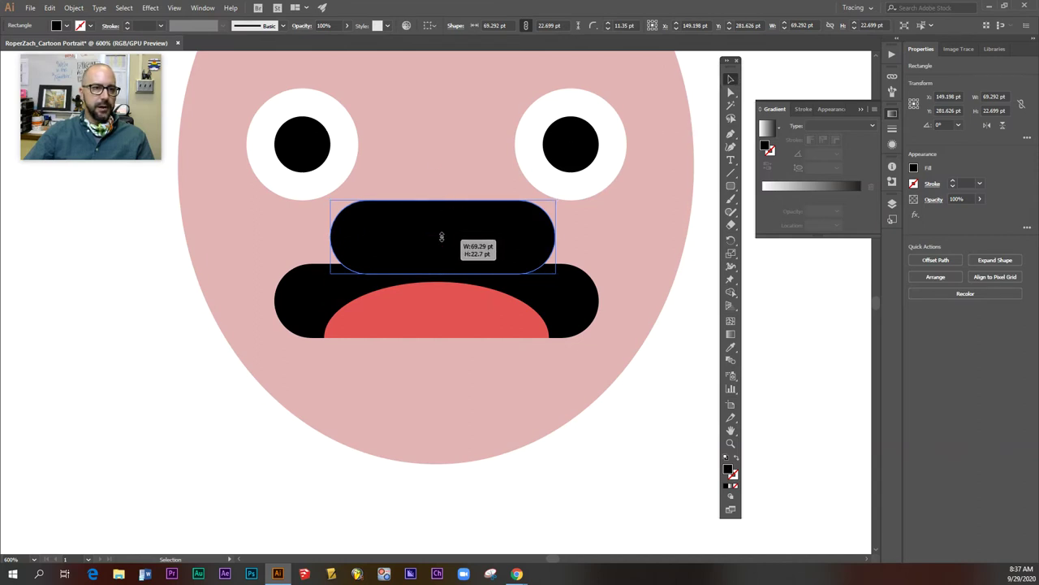
{"action": "left_click_drag", "start_coordinate": [464, 225], "coordinate": [479, 335]}
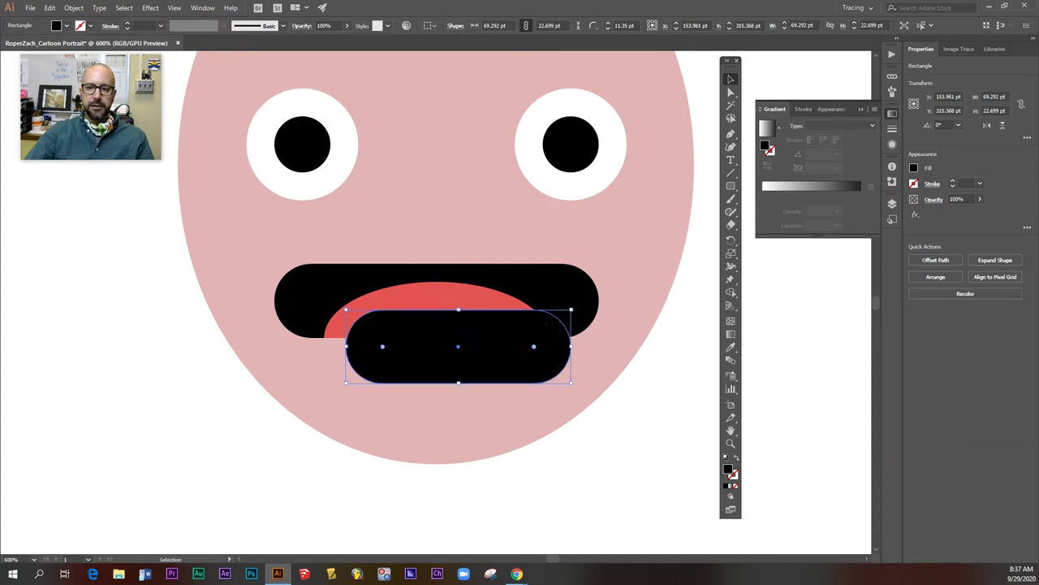
{"action": "key", "text": "ctrl+z"}
{"action": "key", "text": "a"}
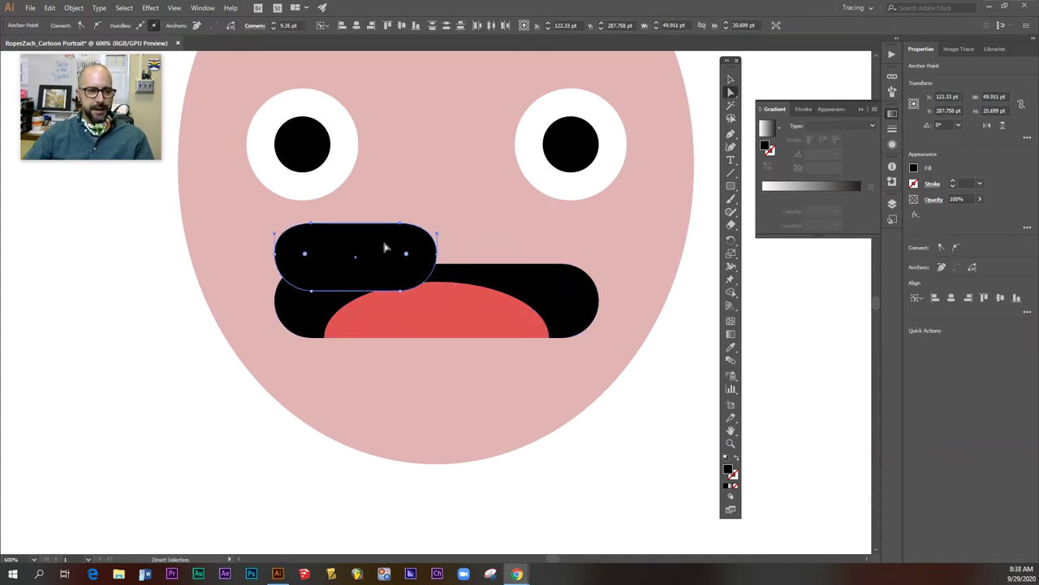
{"action": "left_click", "coordinate": [730, 79]}
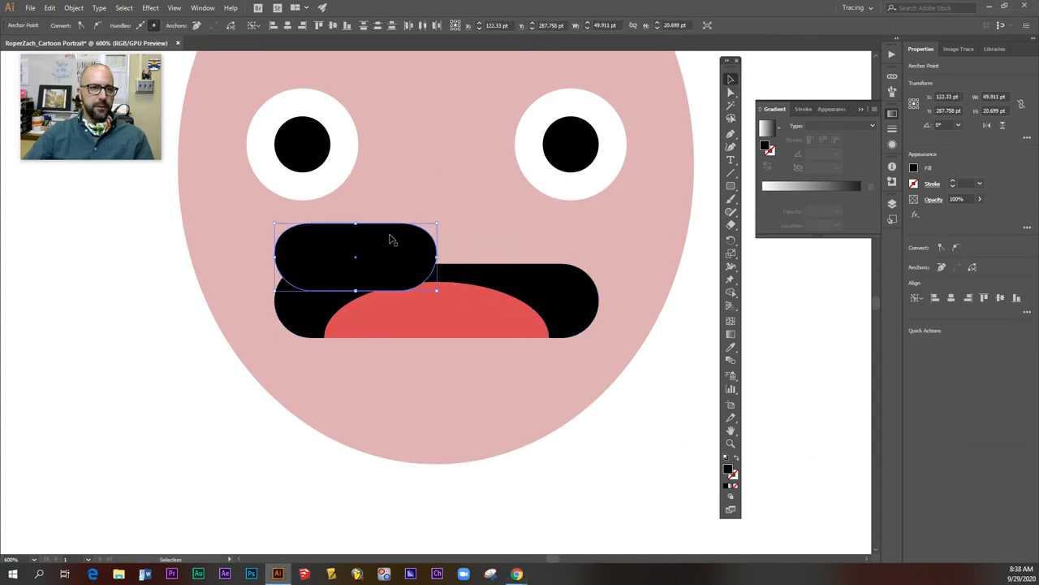
{"action": "left_click_drag", "start_coordinate": [392, 236], "coordinate": [481, 205]}
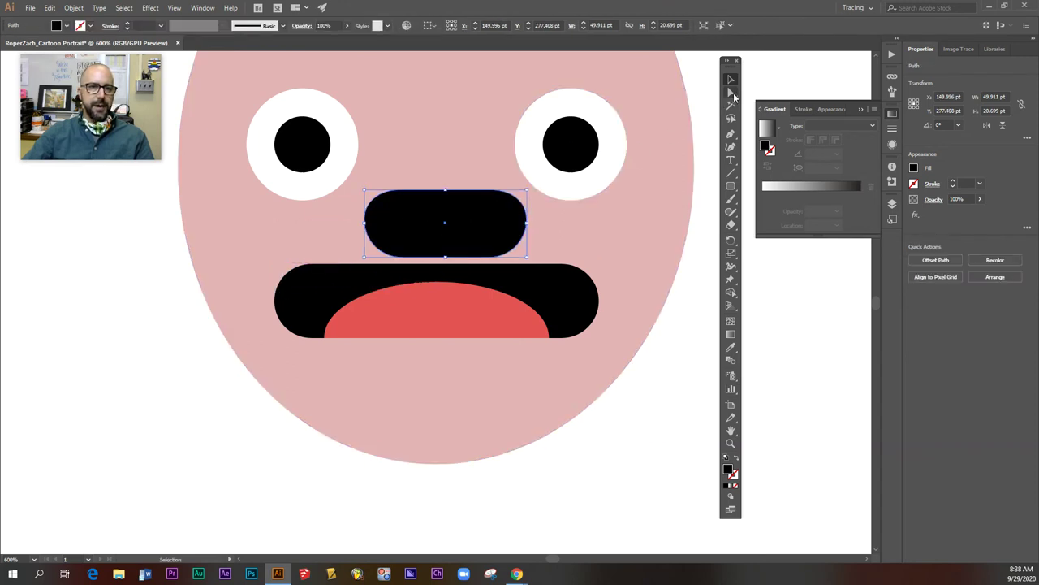
Delete the copy's rounded top anchor, lower the top-right anchor, and close a flat top with the Pen.
{"action": "left_click", "coordinate": [732, 94]}
{"action": "left_click", "coordinate": [406, 191]}
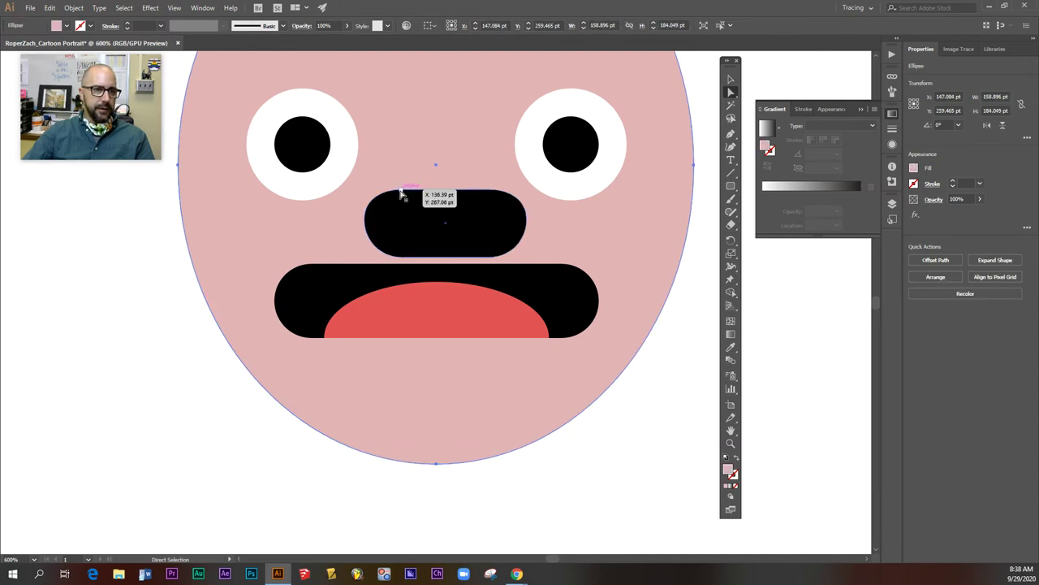
{"action": "left_click", "coordinate": [400, 193]}
{"action": "key", "text": "Delete"}
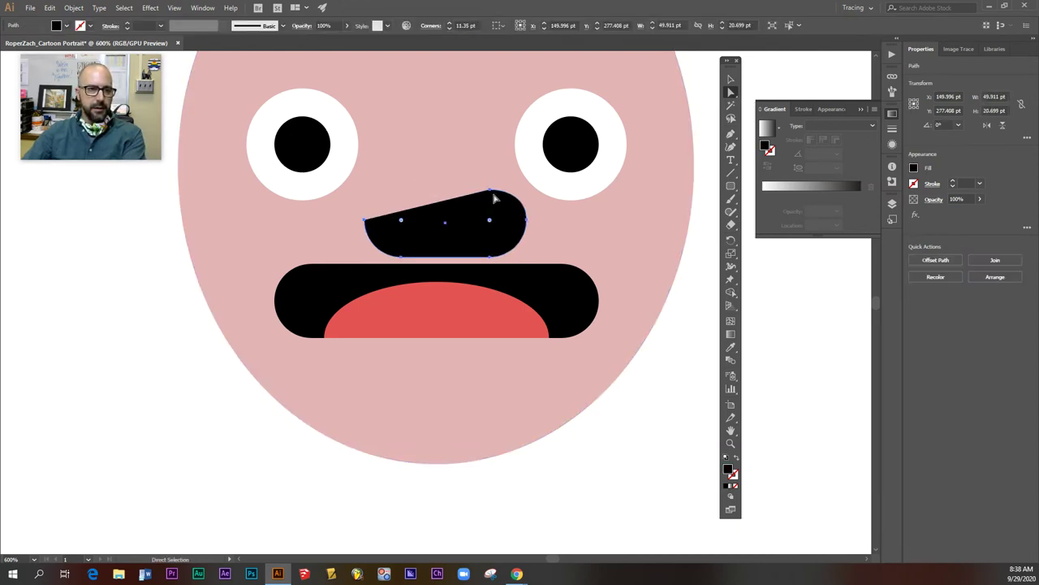
{"action": "left_click_drag", "start_coordinate": [492, 194], "coordinate": [492, 219]}
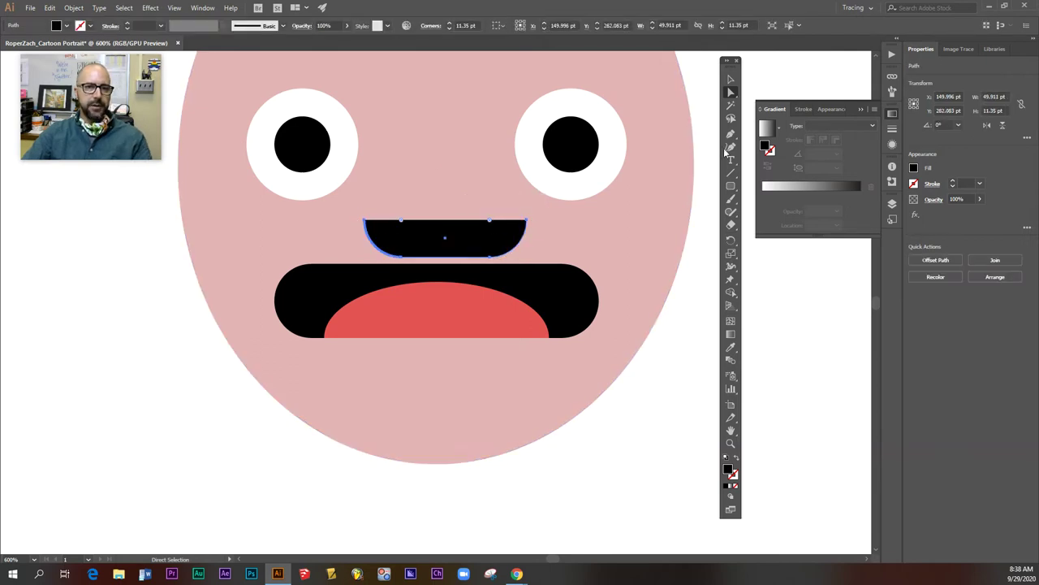
{"action": "left_click", "coordinate": [730, 133]}
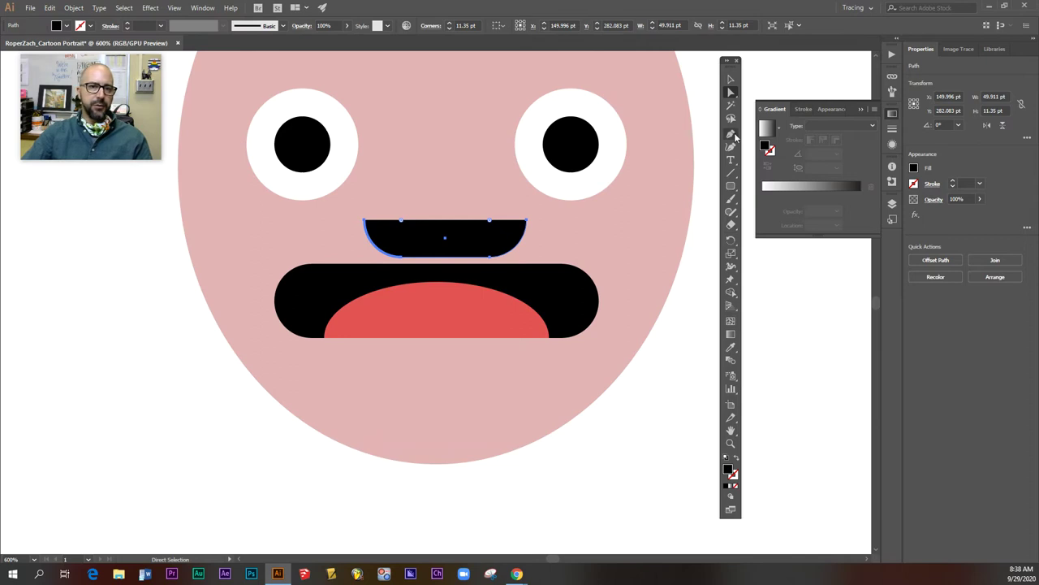
{"action": "left_click", "coordinate": [364, 221]}
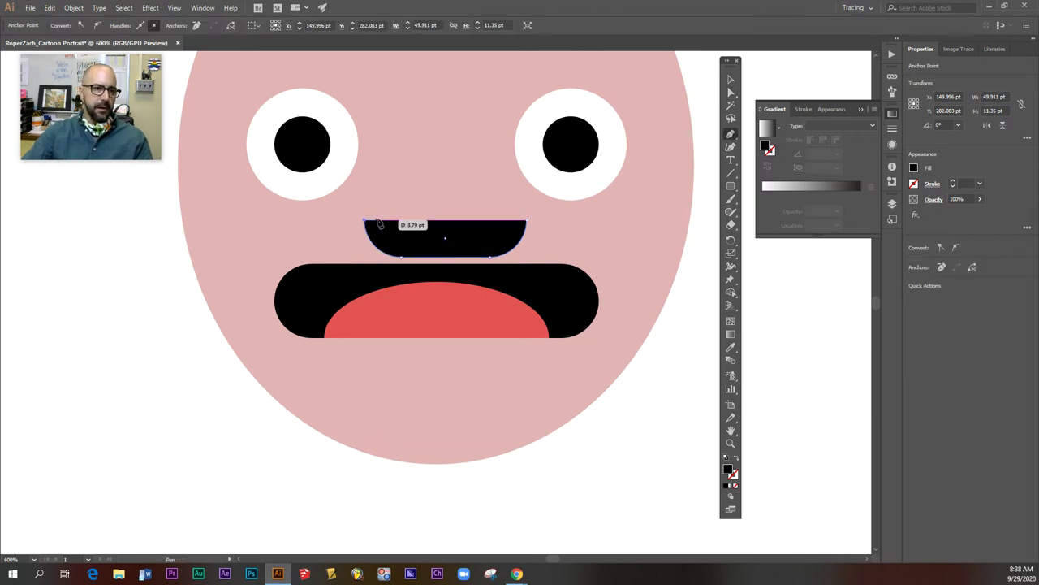
{"action": "left_click", "coordinate": [527, 222]}
Move the flat-topped black piece down along the top edge inside the mouth.
{"action": "key", "text": "v"}
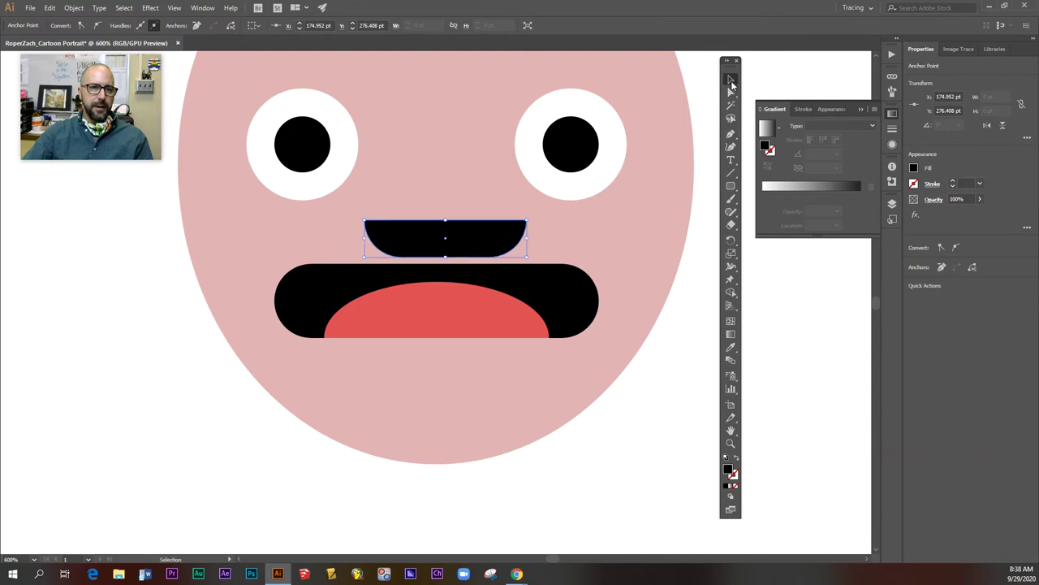
{"action": "left_click_drag", "start_coordinate": [465, 256], "coordinate": [455, 292]}
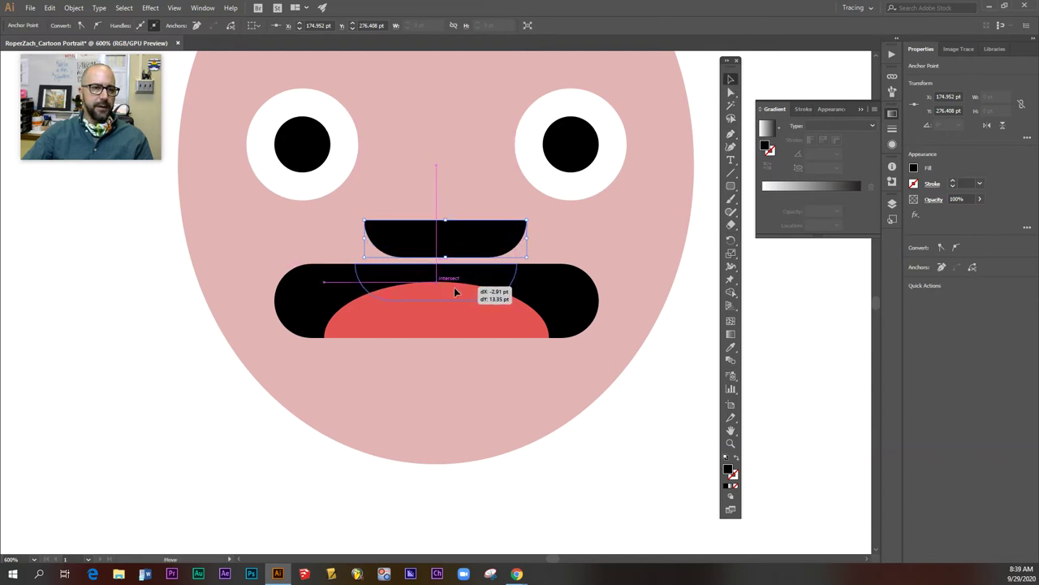
{"action": "left_click_drag", "start_coordinate": [455, 292], "coordinate": [457, 296]}
{"action": "left_click", "coordinate": [458, 304], "text": "shift"}
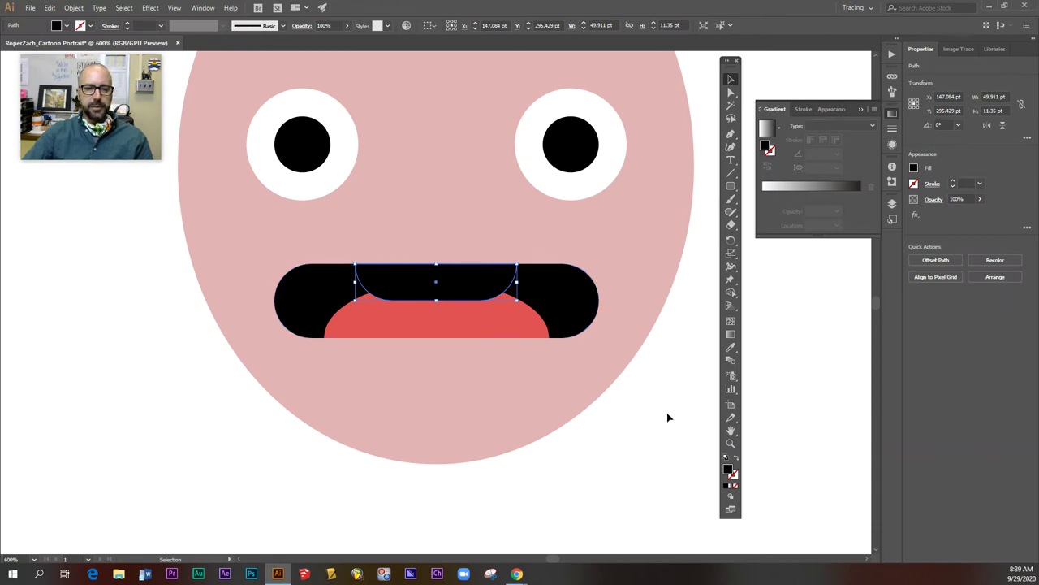
Fill the piece white (ffffff) and widen it to 76 pt as the upper teeth.
{"action": "double_click", "coordinate": [729, 471]}
{"action": "left_click_drag", "start_coordinate": [643, 168], "coordinate": [614, 102]}
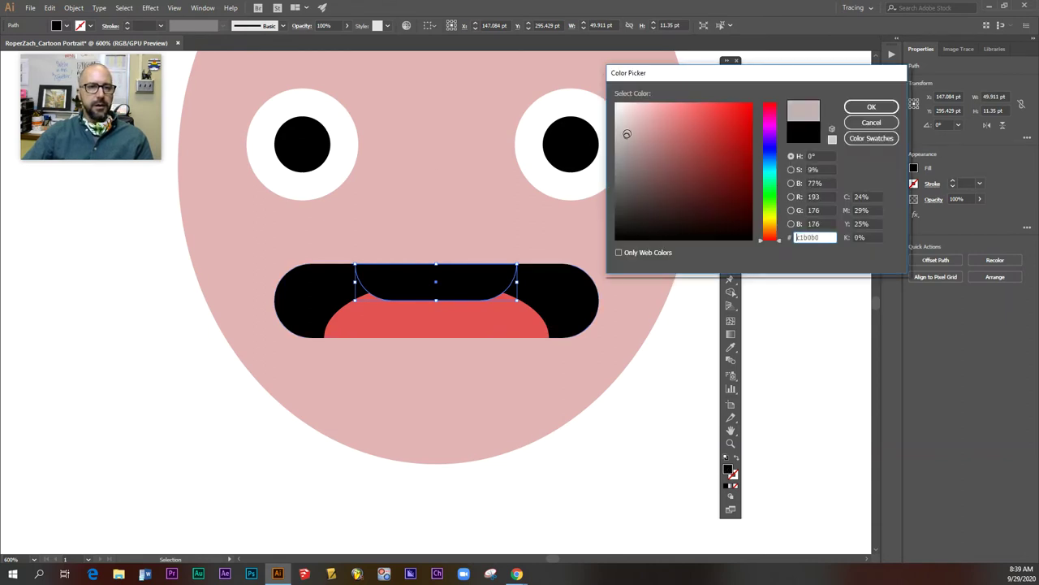
{"action": "left_click", "coordinate": [862, 107]}
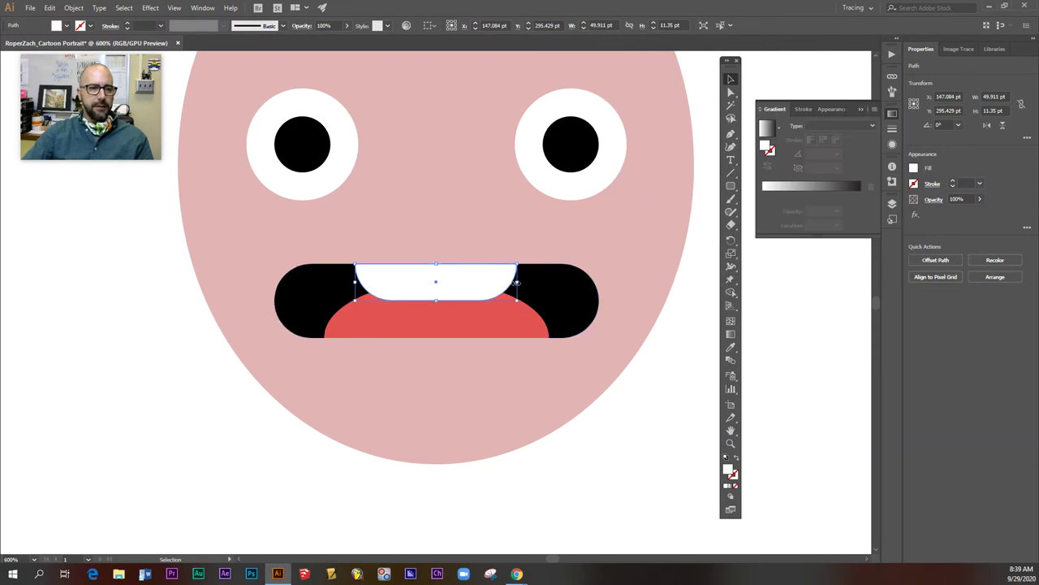
{"action": "left_click_drag", "start_coordinate": [516, 282], "coordinate": [557, 282]}
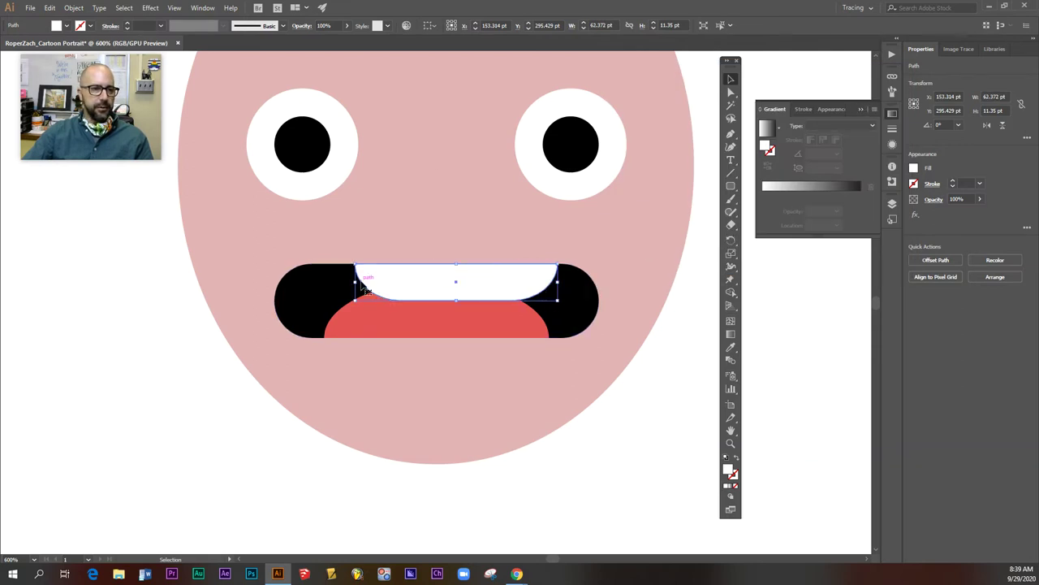
{"action": "left_click_drag", "start_coordinate": [356, 282], "coordinate": [311, 282]}
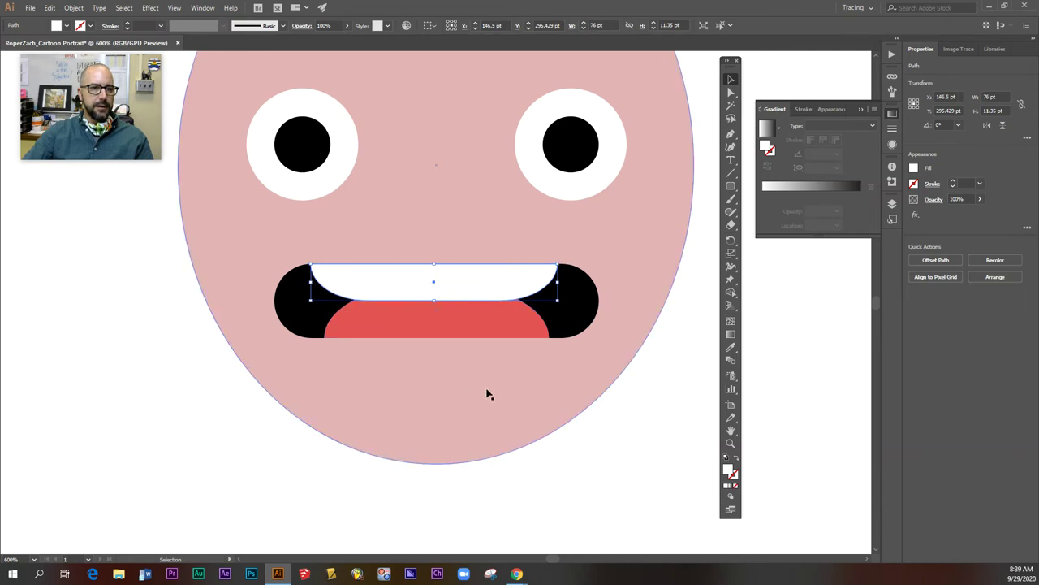
Deselect, zoom out to 400% and pan to centre the whole face.
{"action": "left_click", "coordinate": [660, 480]}
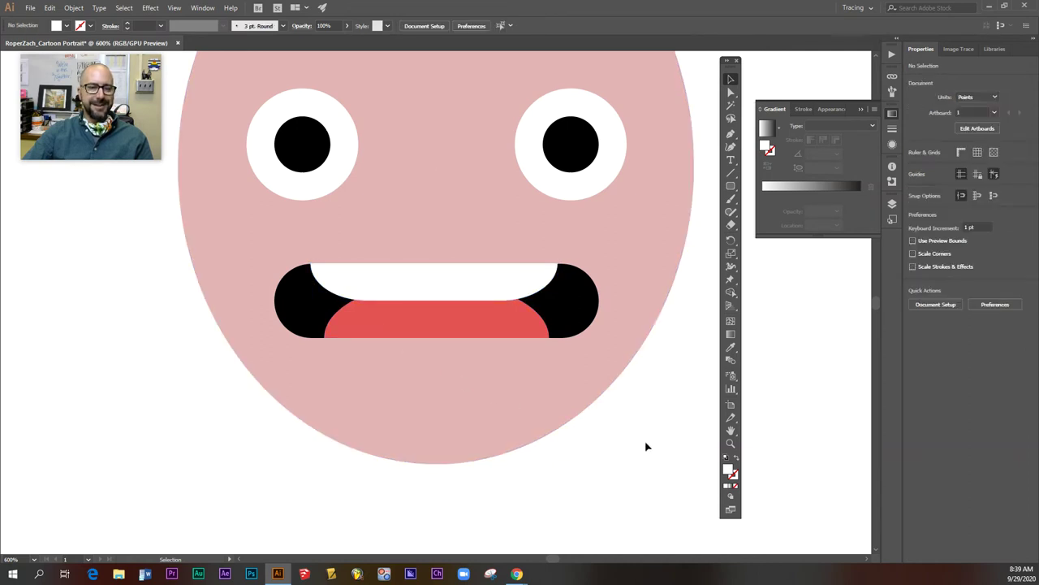
{"action": "key", "text": "ctrl+minus"}
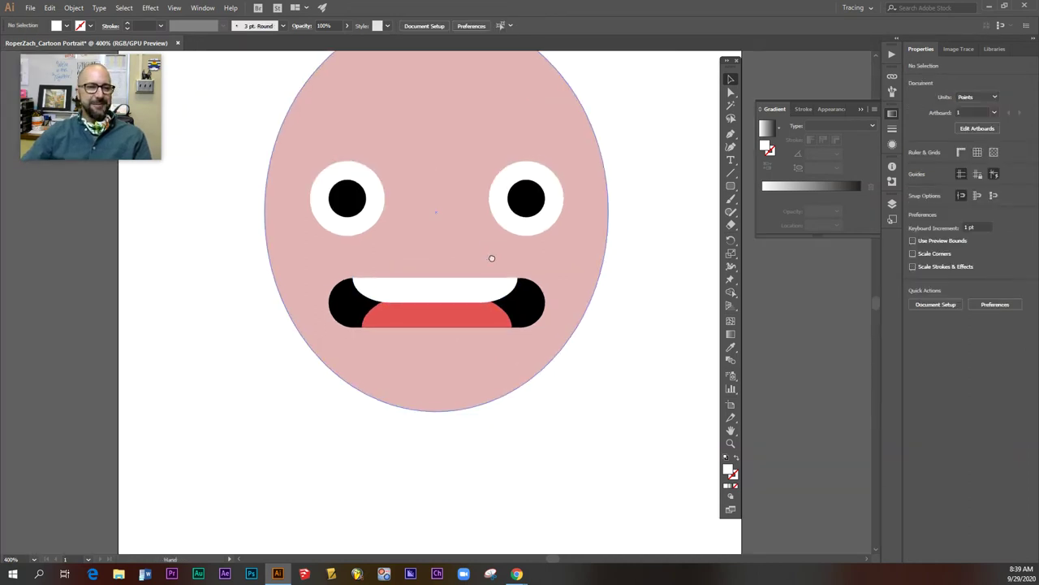
{"action": "left_click_drag", "start_coordinate": [490, 257], "coordinate": [496, 347]}
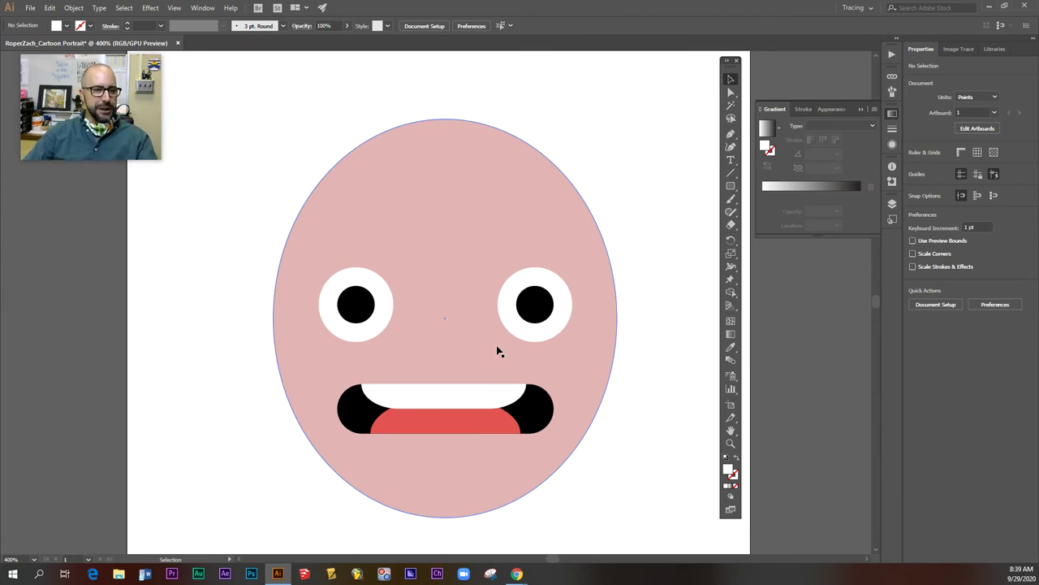
Make a face-pink tilted oval ear on the right side from a copy of the eye circle.
{"action": "left_click", "coordinate": [559, 328]}
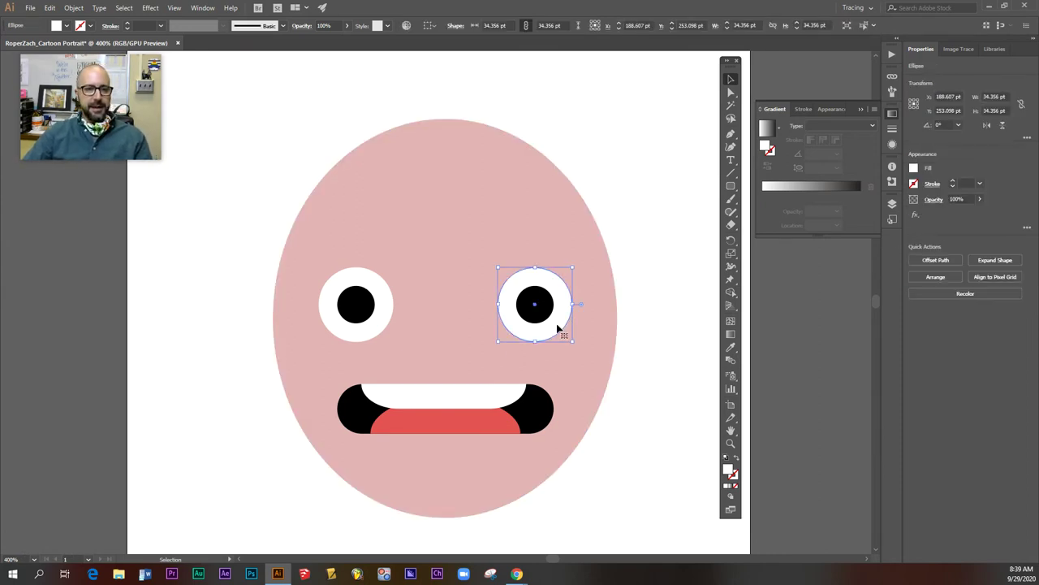
{"action": "key", "text": "a"}
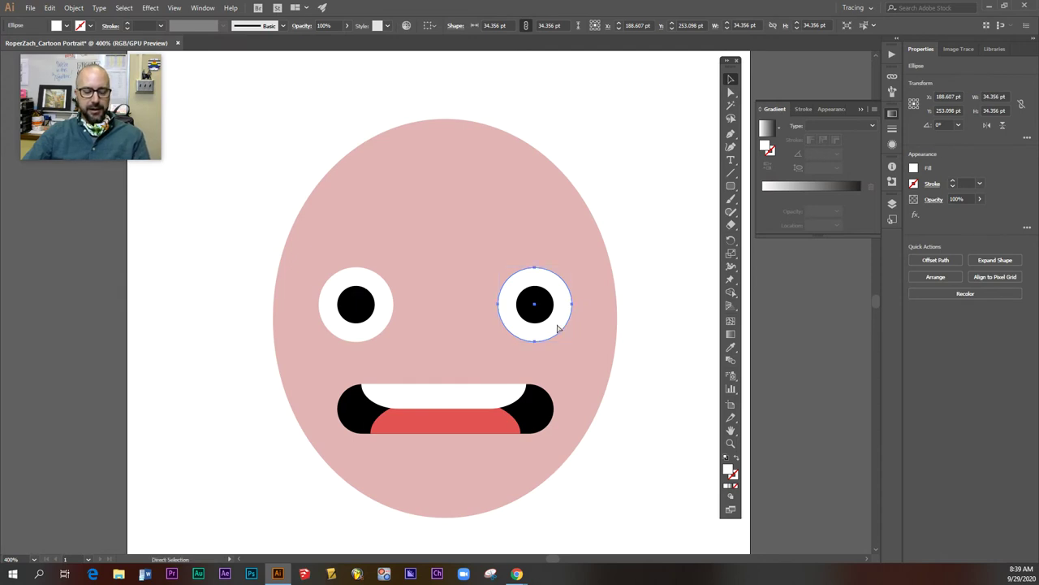
{"action": "key", "text": "ctrl+v"}
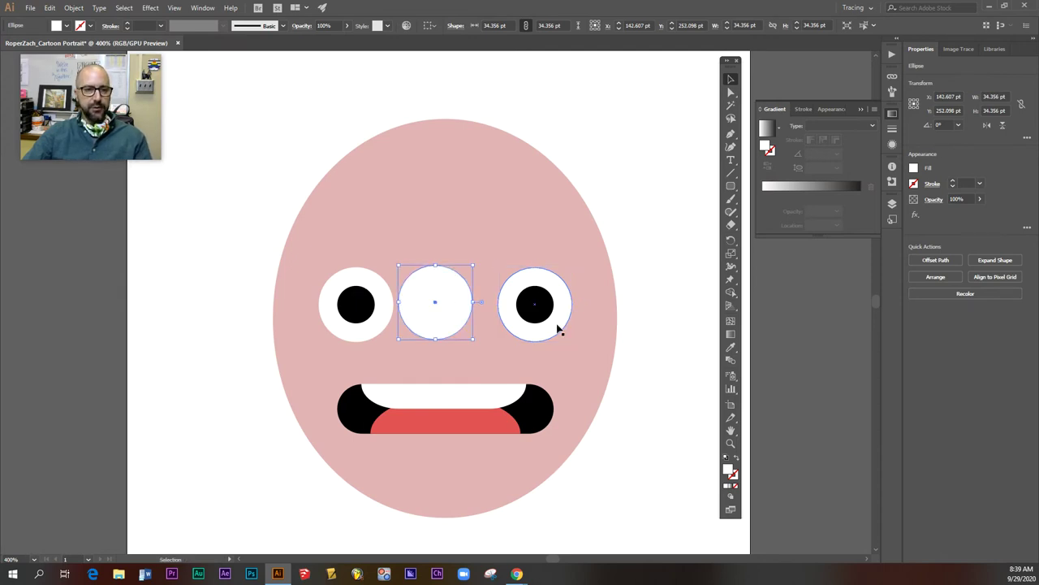
{"action": "mouse_move", "coordinate": [466, 325]}
{"action": "left_mouse_down"}
{"action": "mouse_move", "coordinate": [657, 356]}
{"action": "mouse_move", "coordinate": [649, 354]}
{"action": "left_mouse_up"}
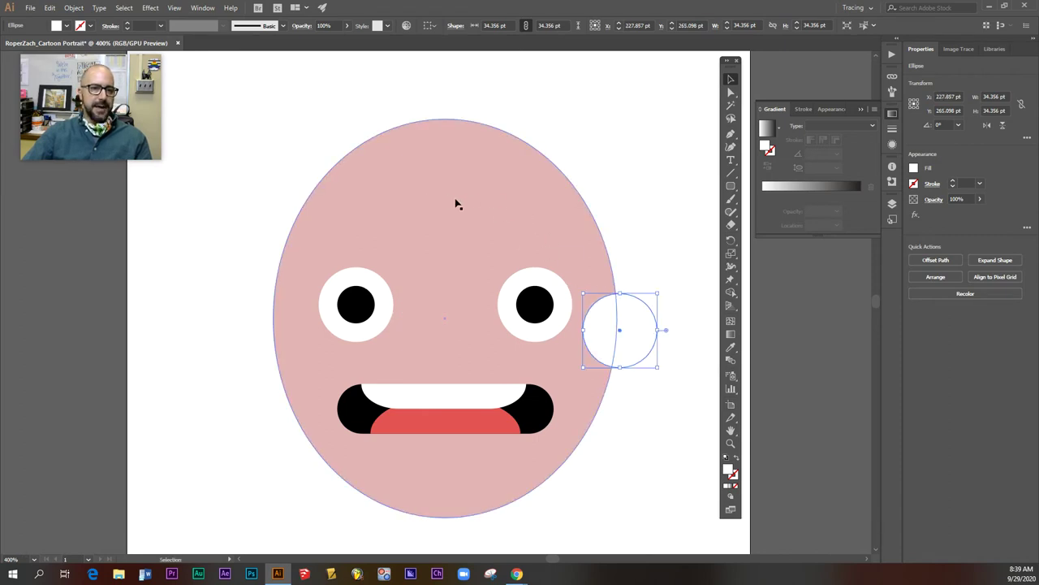
{"action": "left_click", "coordinate": [730, 349]}
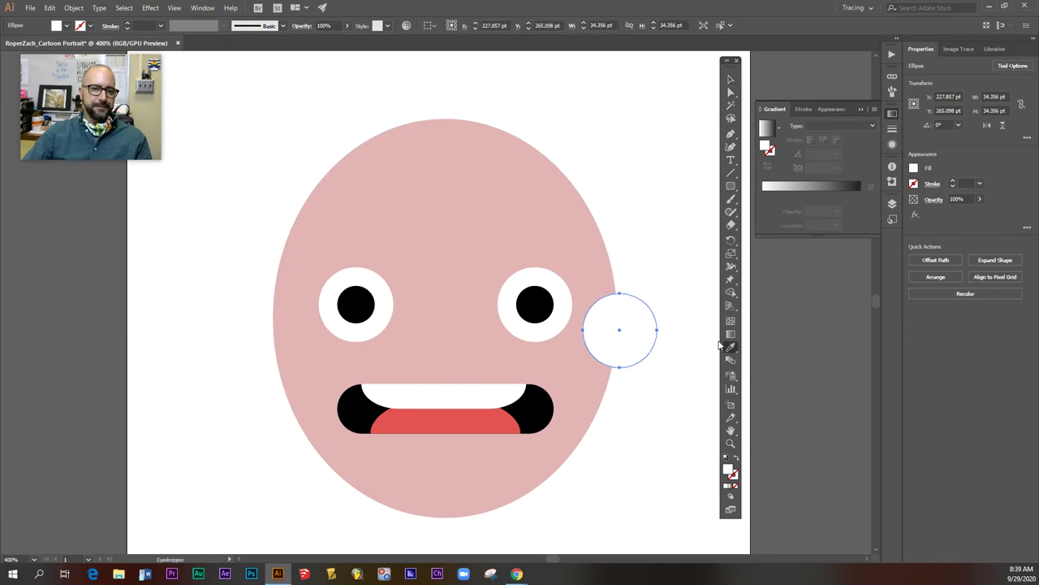
{"action": "left_click", "coordinate": [509, 223]}
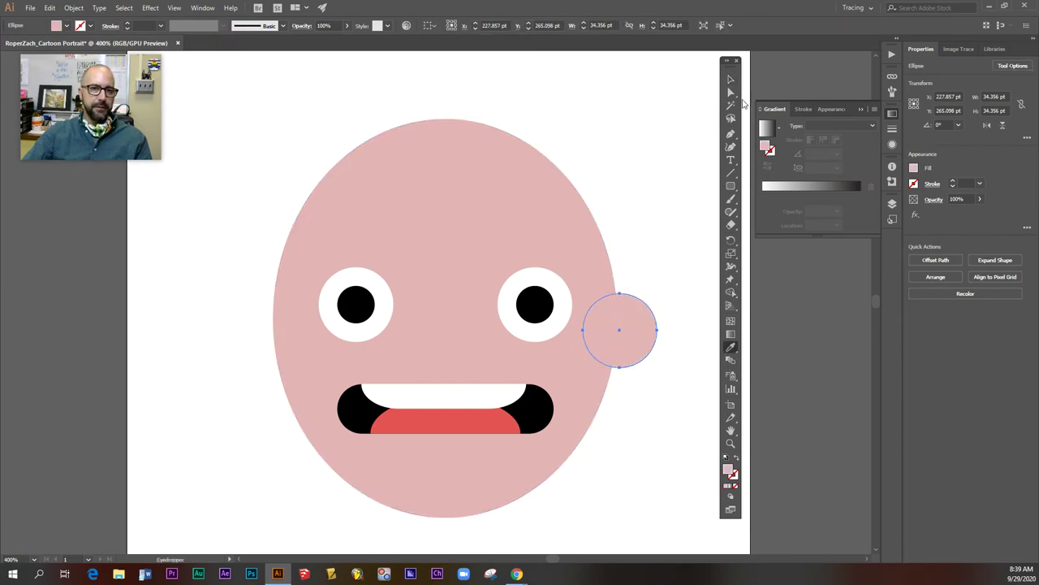
{"action": "left_click", "coordinate": [730, 79]}
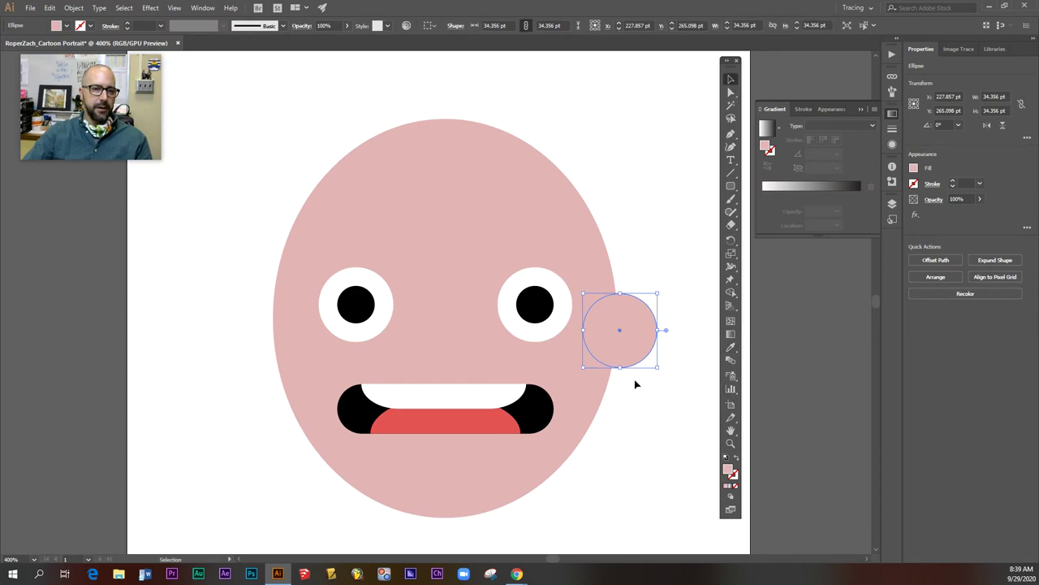
{"action": "left_click_drag", "start_coordinate": [619, 370], "coordinate": [621, 395]}
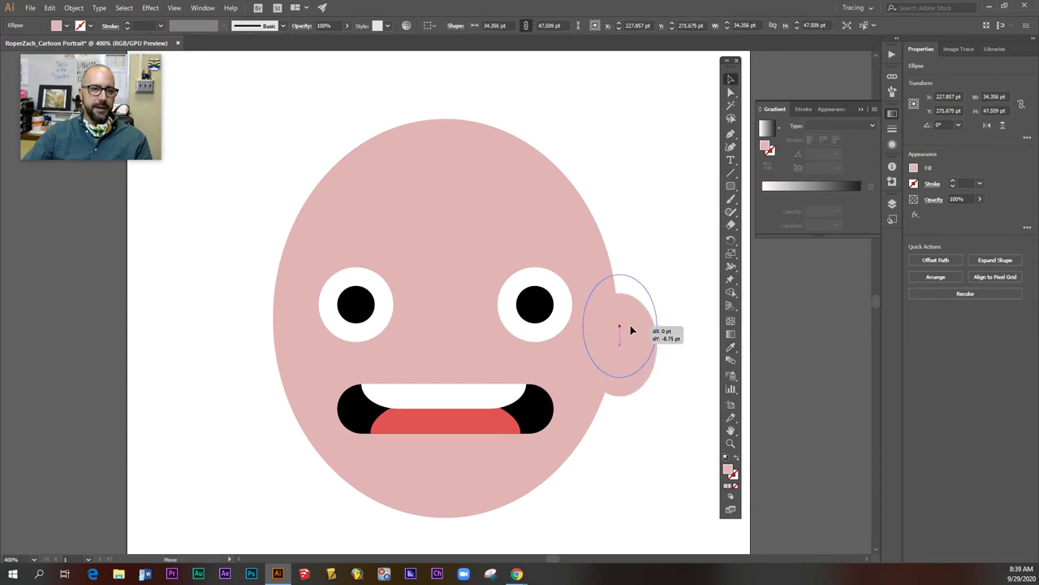
{"action": "left_click_drag", "start_coordinate": [626, 348], "coordinate": [631, 331]}
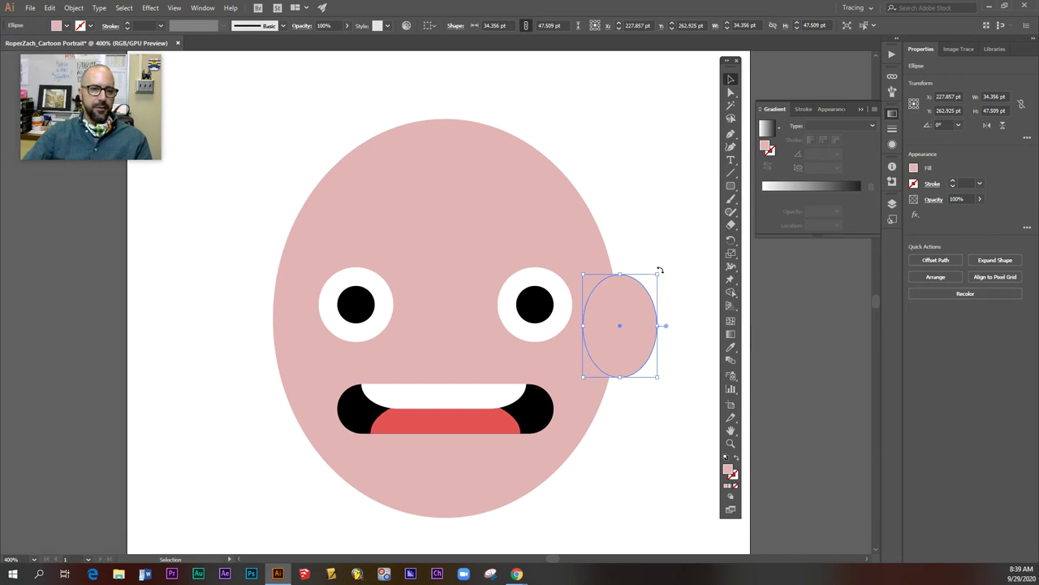
{"action": "left_click_drag", "start_coordinate": [659, 269], "coordinate": [674, 282]}
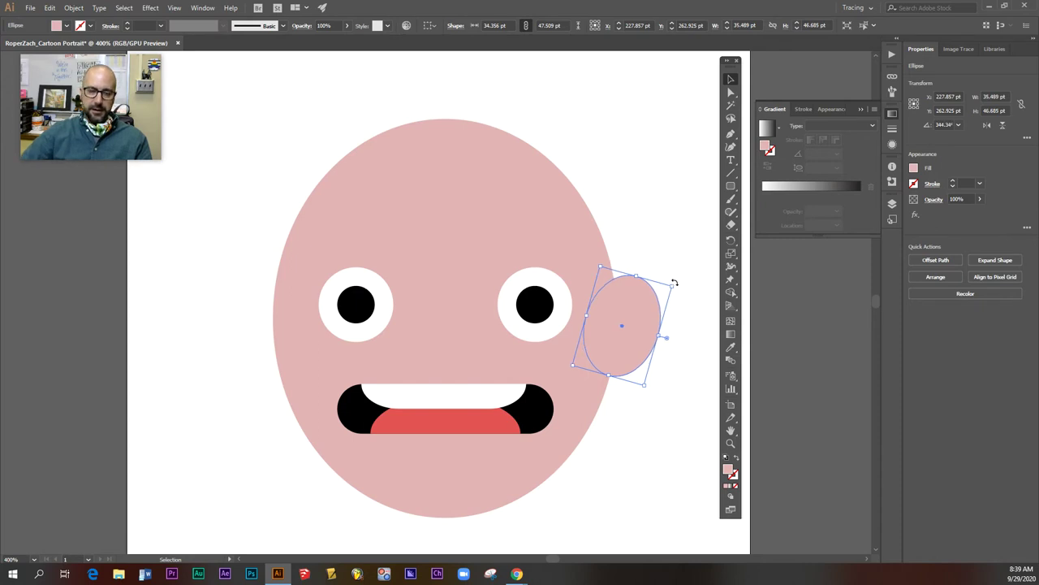
{"action": "key", "text": "Right"}
{"action": "key", "text": "Right"}
{"action": "key", "text": "Right"}
{"action": "key", "text": "Right"}
{"action": "key", "text": "Right"}
{"action": "key", "text": "Down"}
{"action": "key", "text": "Down"}
{"action": "key", "text": "Down"}
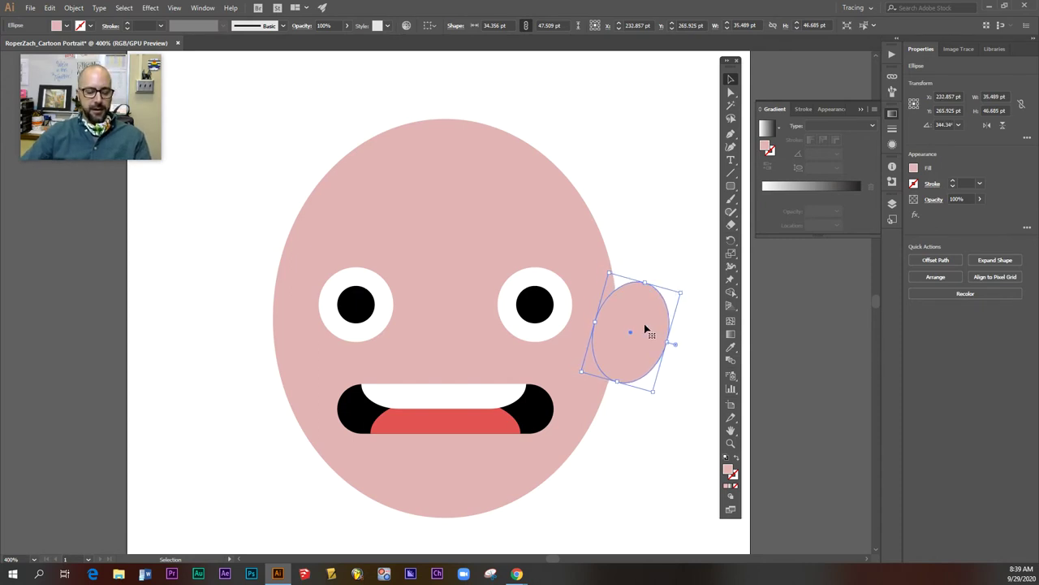
Duplicate the ear to the left side of the face, tilted about 15° the opposite way.
{"action": "left_click_drag", "start_coordinate": [644, 328], "coordinate": [265, 335], "text": "alt"}
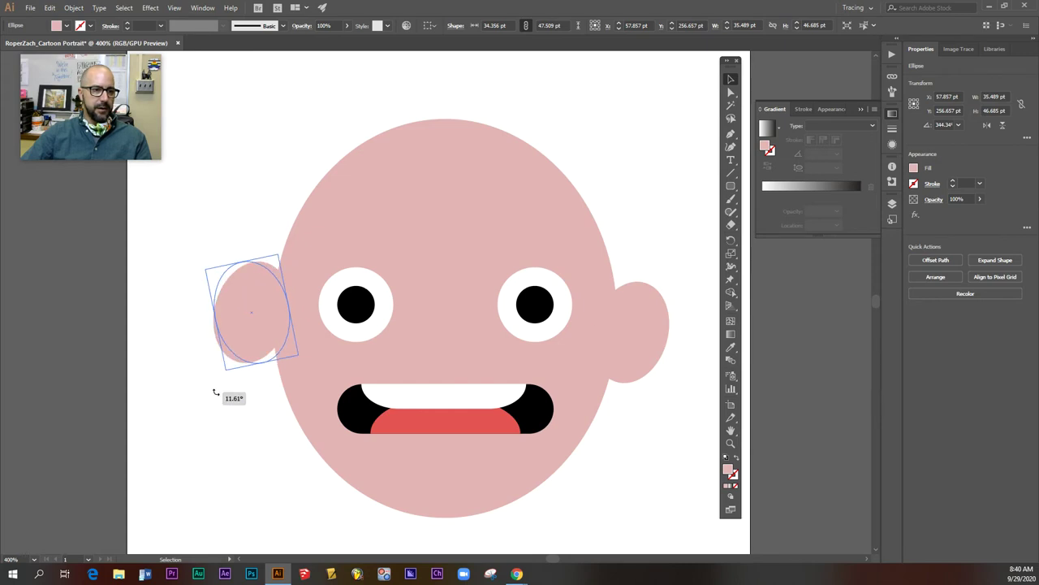
{"action": "left_click_drag", "start_coordinate": [198, 354], "coordinate": [220, 396]}
{"action": "key", "text": "Down"}
{"action": "key", "text": "Down"}
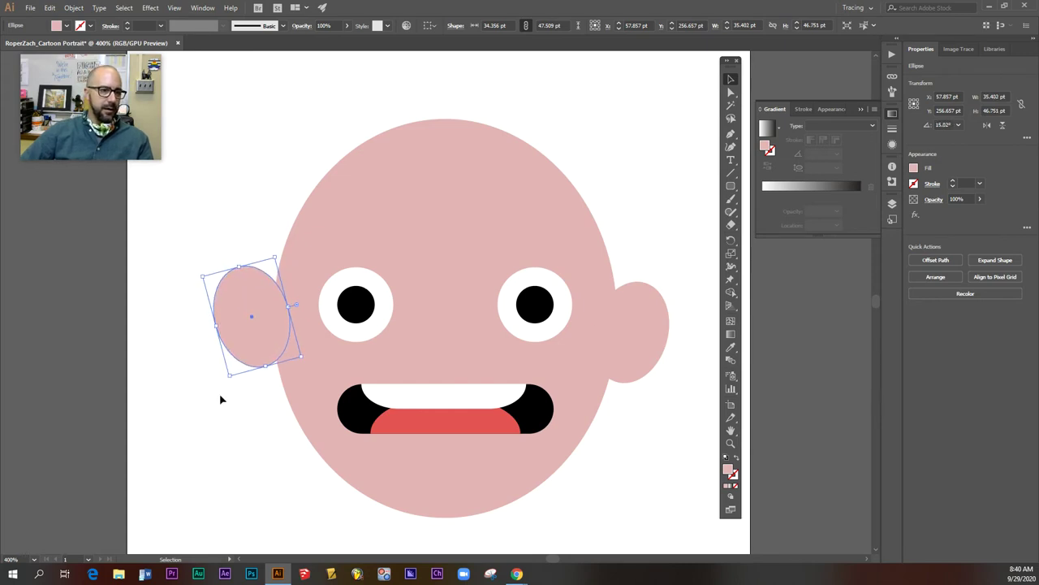
{"action": "key", "text": "Down"}
{"action": "key", "text": "Down"}
{"action": "key", "text": "Down"}
{"action": "key", "text": "Down"}
{"action": "key", "text": "Down"}
{"action": "key", "text": "Down"}
{"action": "key", "text": "Right"}
{"action": "key", "text": "Right"}
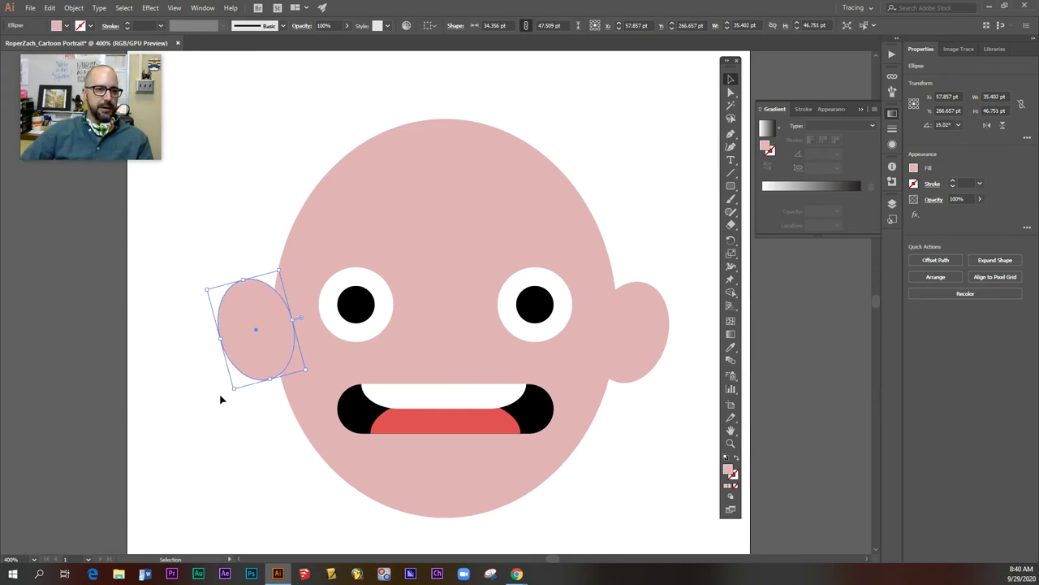
{"action": "key", "text": "Right"}
{"action": "key", "text": "Right"}
{"action": "key", "text": "Right"}
{"action": "key", "text": "Up"}
{"action": "key", "text": "Up"}
{"action": "key", "text": "Up"}
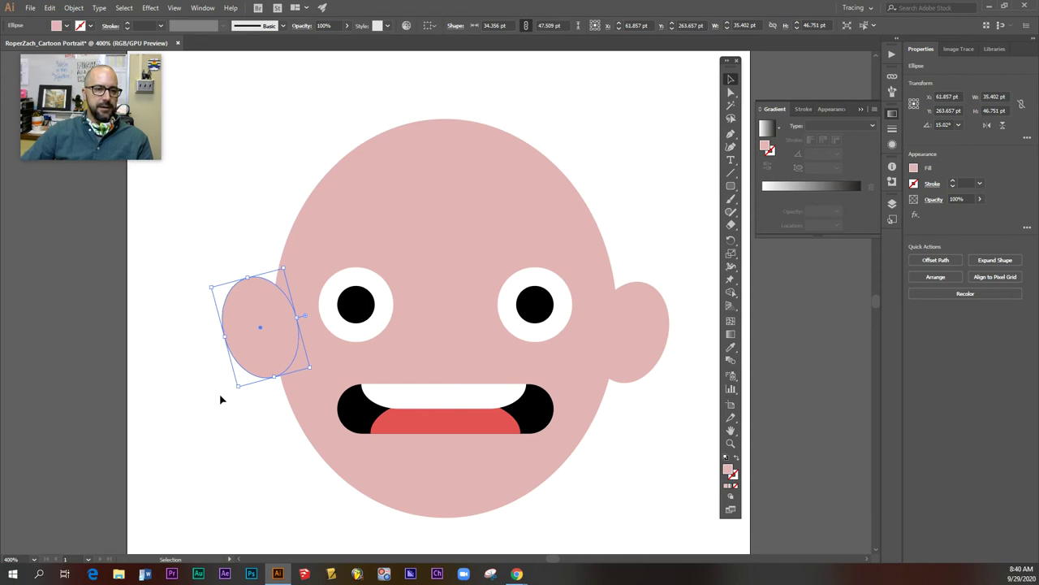
{"action": "left_click", "coordinate": [661, 206]}
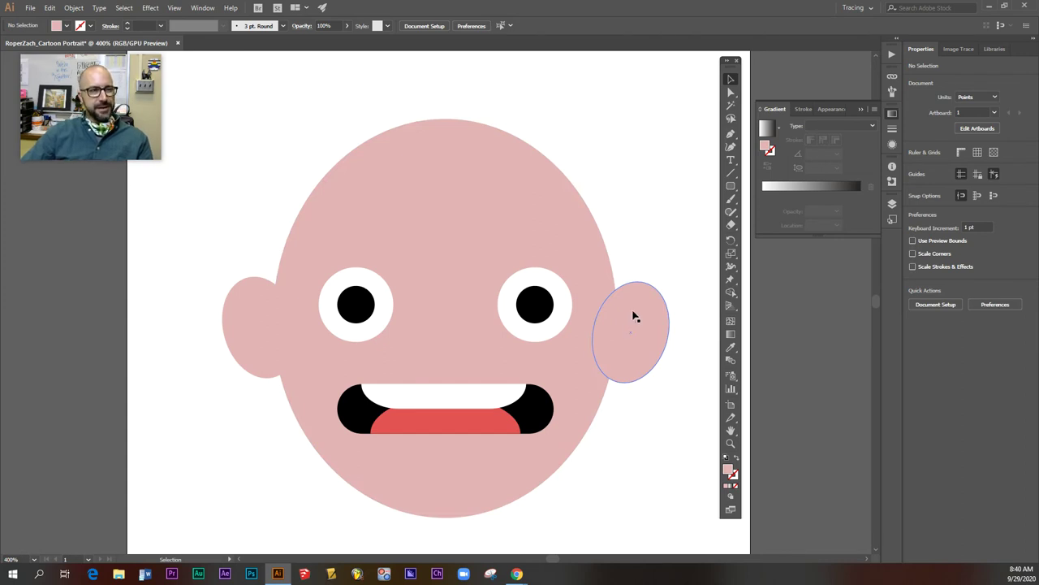
Draw a tall rounded-rectangle nose between the eyes filled darker pink #b79292.
{"action": "left_click", "coordinate": [731, 189]}
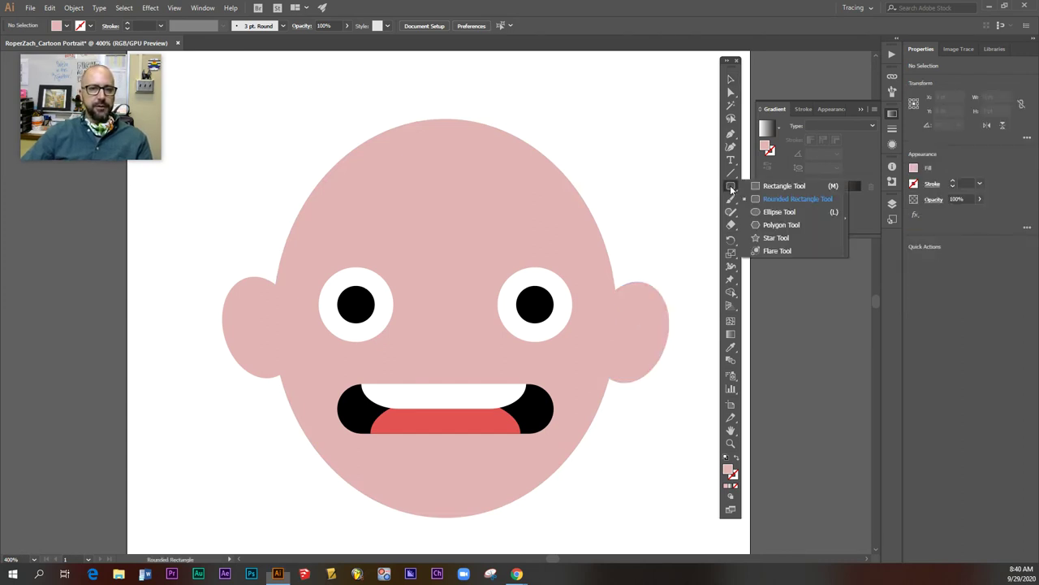
{"action": "left_click", "coordinate": [755, 198]}
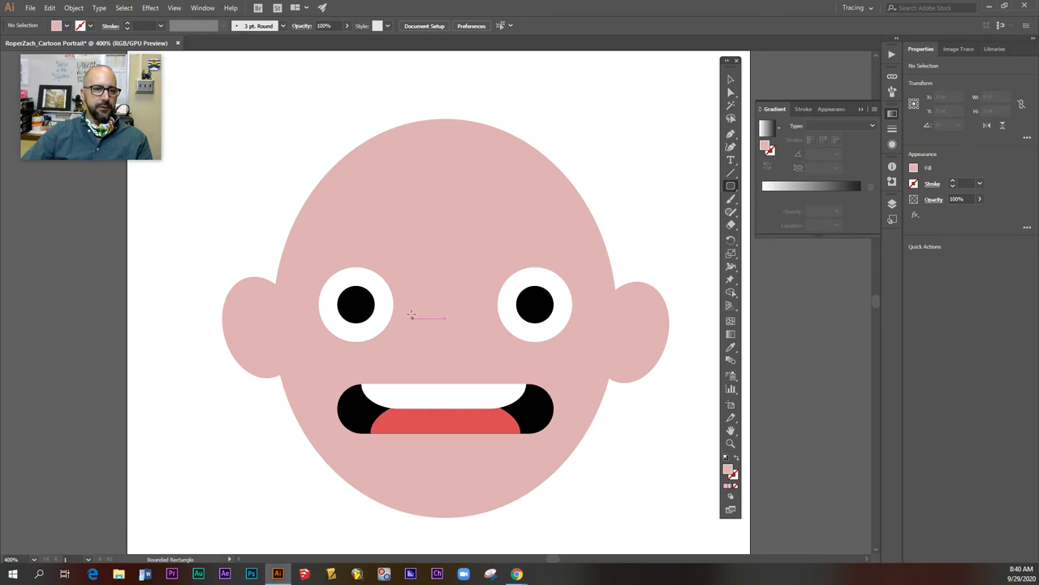
{"action": "left_click_drag", "start_coordinate": [428, 278], "coordinate": [463, 367]}
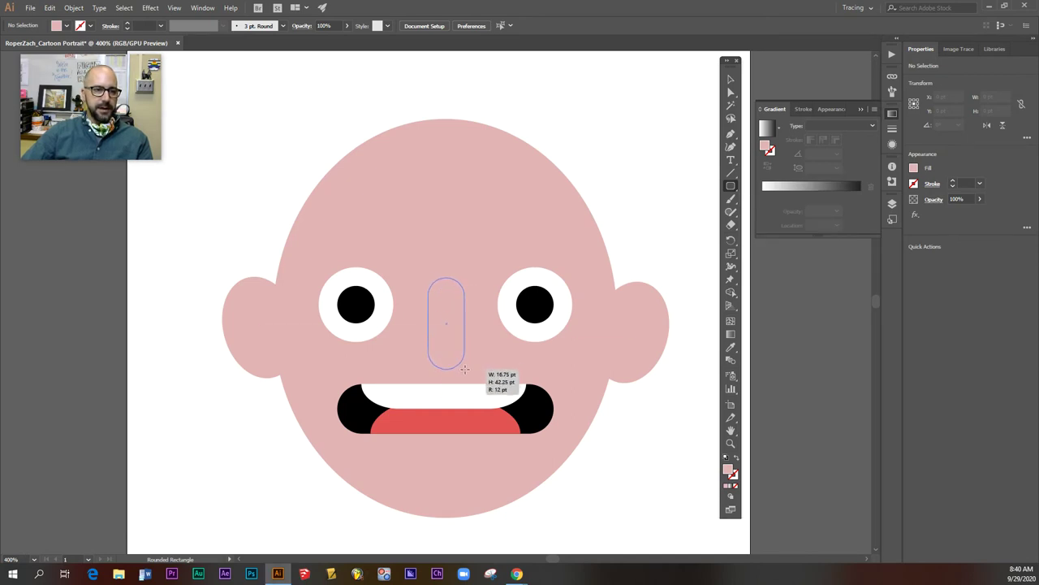
{"action": "left_click_drag", "start_coordinate": [463, 367], "coordinate": [464, 369]}
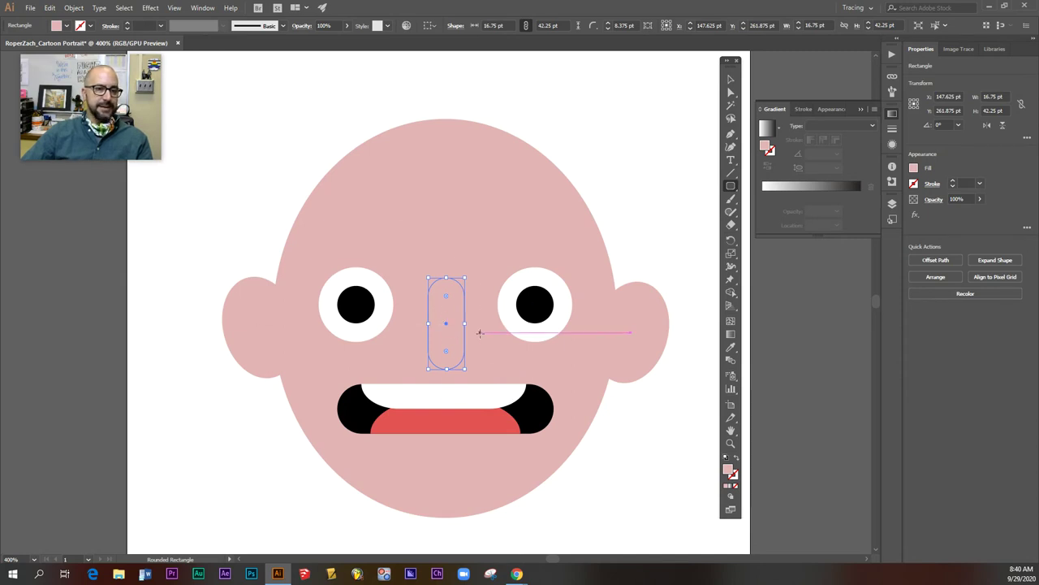
{"action": "double_click", "coordinate": [729, 470]}
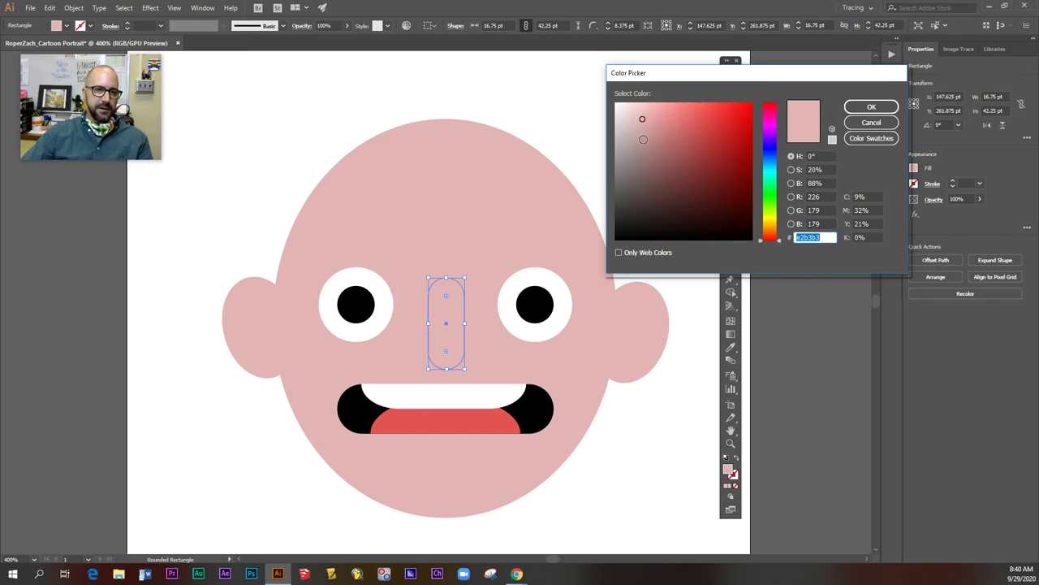
{"action": "left_click", "coordinate": [643, 141]}
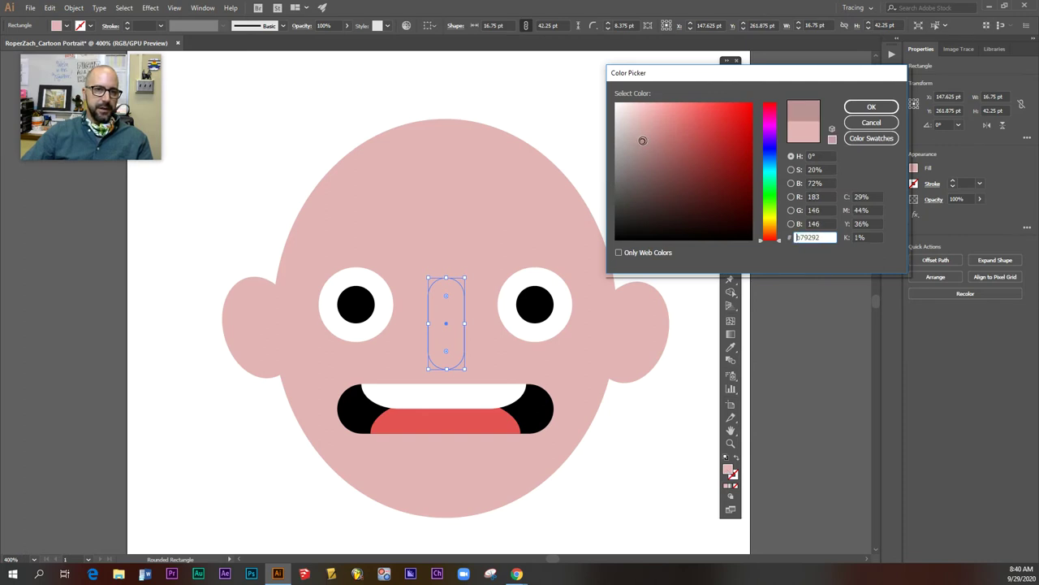
{"action": "left_click", "coordinate": [871, 107]}
{"action": "left_click", "coordinate": [730, 79]}
{"action": "left_click", "coordinate": [622, 103]}
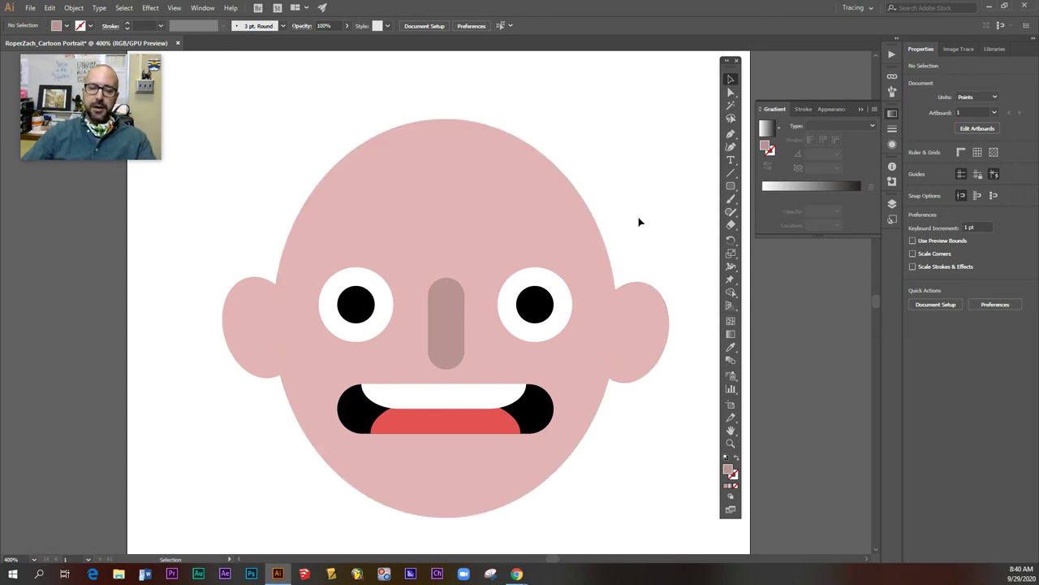
With the Pen tool active, pan to reveal the empty artboard above the head.
{"action": "left_click", "coordinate": [730, 134]}
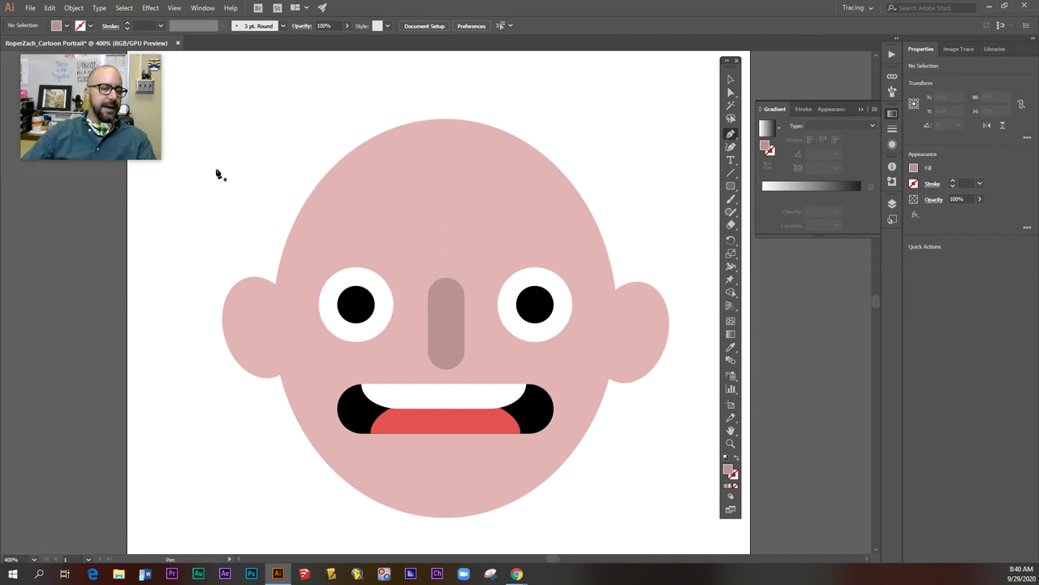
{"action": "left_click_drag", "start_coordinate": [420, 125], "coordinate": [413, 270]}
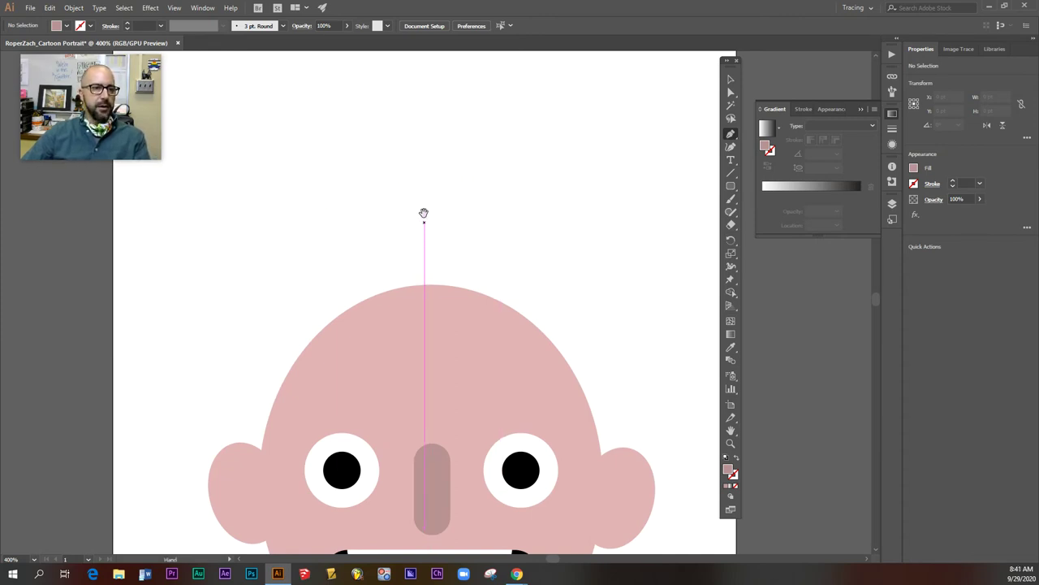
{"action": "mouse_move", "coordinate": [423, 213]}
{"action": "left_mouse_down"}
{"action": "mouse_move", "coordinate": [422, 320]}
{"action": "mouse_move", "coordinate": [512, 295]}
{"action": "mouse_move", "coordinate": [495, 344]}
{"action": "left_mouse_up"}
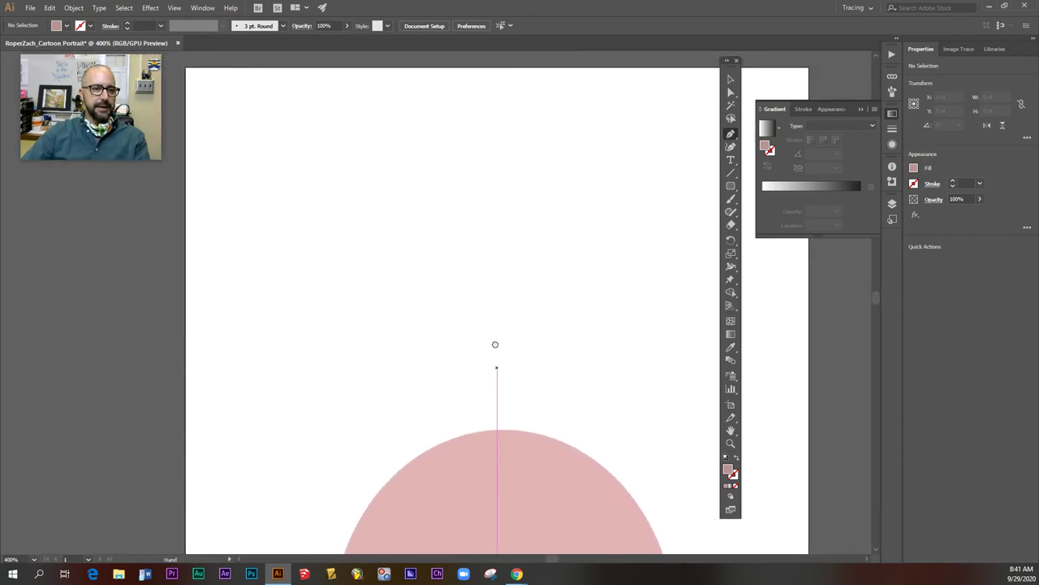
{"action": "left_click", "coordinate": [283, 245]}
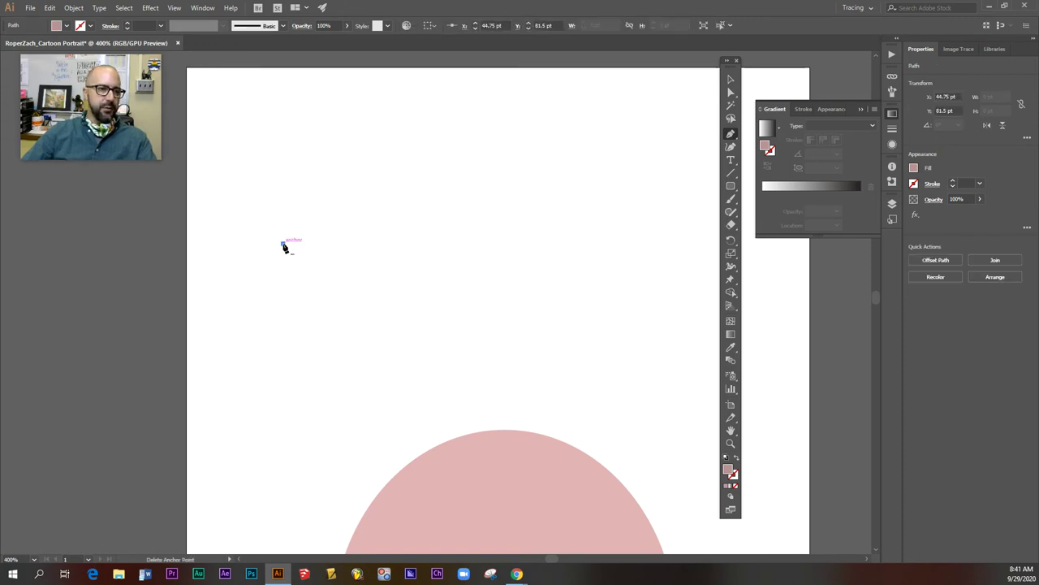
{"action": "left_click", "coordinate": [284, 159]}
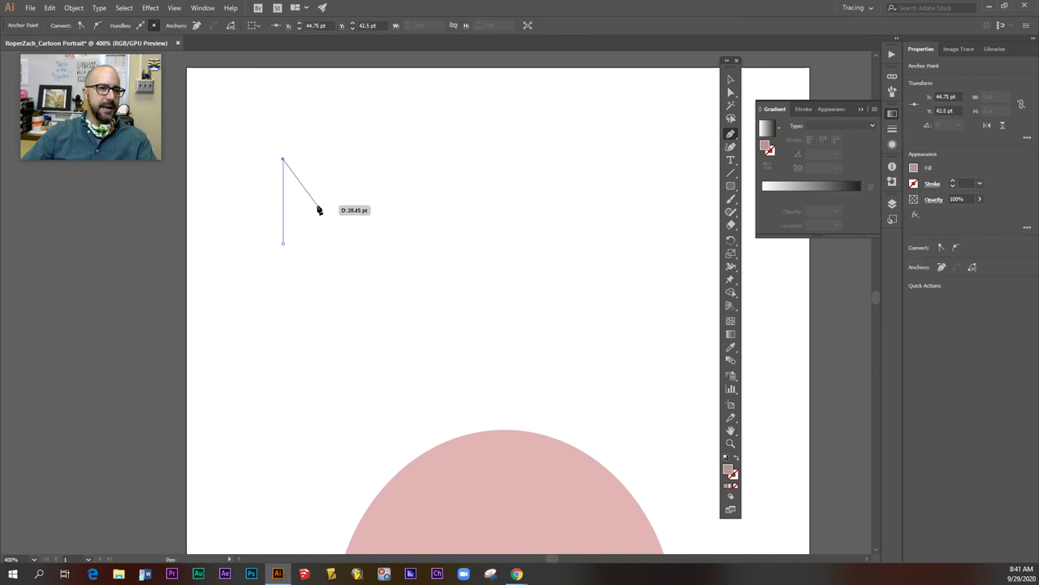
{"action": "left_click", "coordinate": [383, 159]}
{"action": "key", "text": "ctrl+z"}
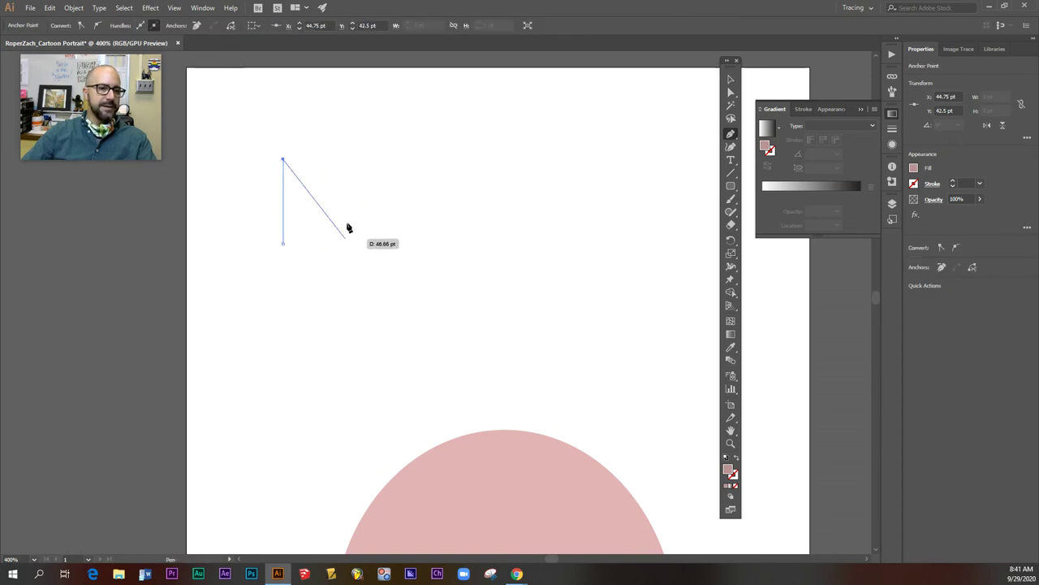
{"action": "left_click", "coordinate": [735, 461]}
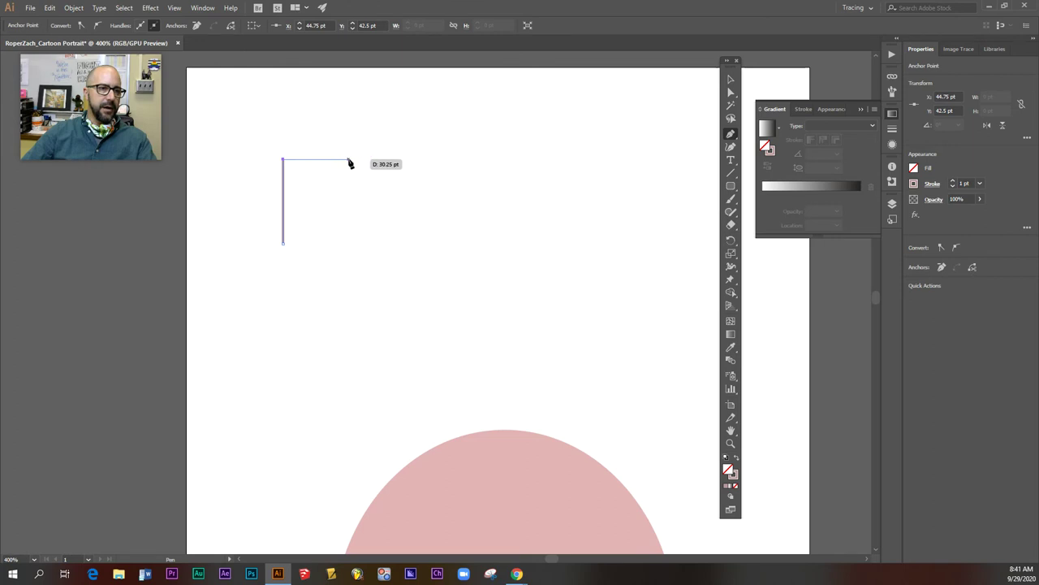
{"action": "left_click", "coordinate": [348, 160]}
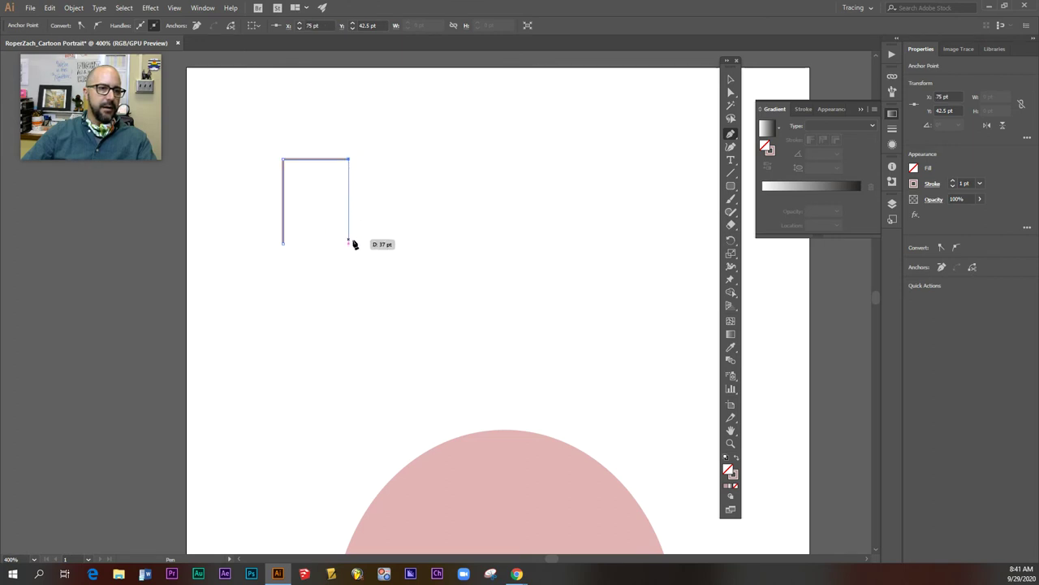
{"action": "left_click", "coordinate": [413, 158]}
{"action": "left_click", "coordinate": [497, 156]}
{"action": "left_click", "coordinate": [492, 235]}
{"action": "left_click", "coordinate": [558, 235]}
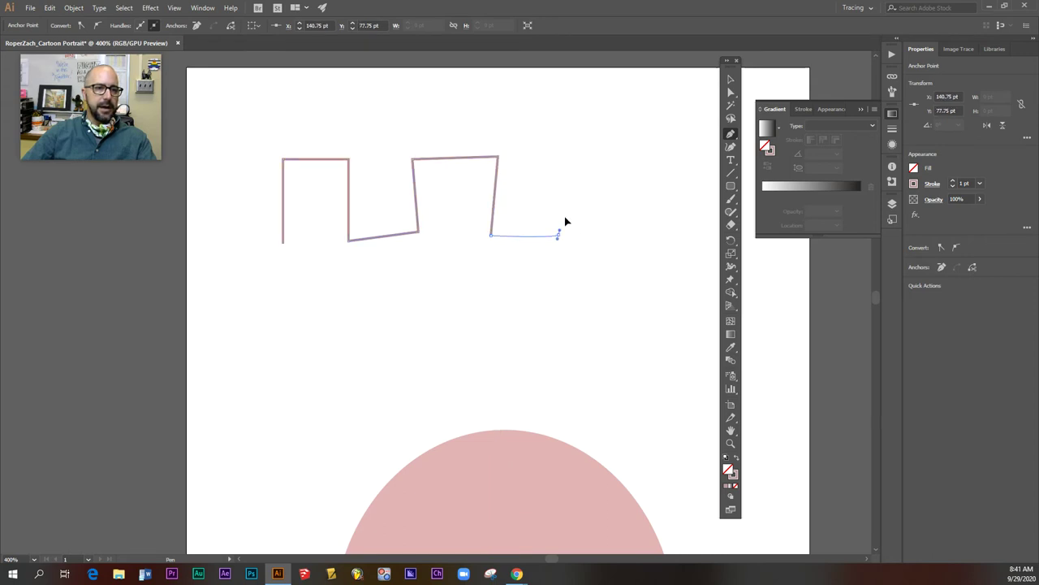
{"action": "left_click", "coordinate": [631, 237]}
{"action": "left_click", "coordinate": [641, 297]}
{"action": "left_click", "coordinate": [558, 326]}
{"action": "left_click", "coordinate": [489, 321]}
{"action": "left_click", "coordinate": [419, 279]}
{"action": "left_click", "coordinate": [400, 300]}
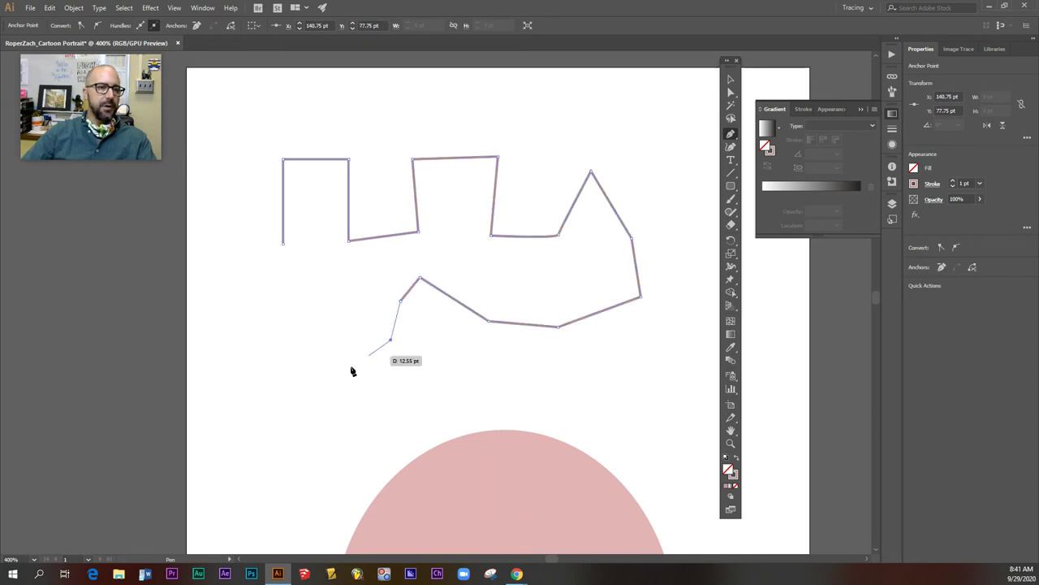
{"action": "left_click", "coordinate": [319, 370]}
{"action": "left_click", "coordinate": [303, 359]}
{"action": "left_click", "coordinate": [286, 319]}
{"action": "left_click", "coordinate": [296, 295]}
{"action": "left_click", "coordinate": [322, 285]}
{"action": "left_click", "coordinate": [323, 269]}
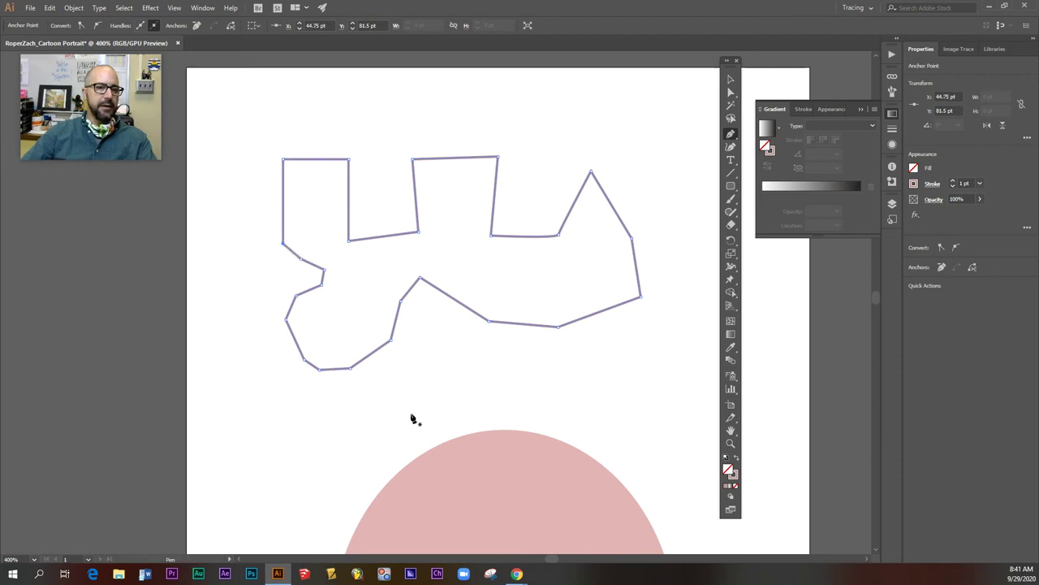
{"action": "double_click", "coordinate": [729, 470]}
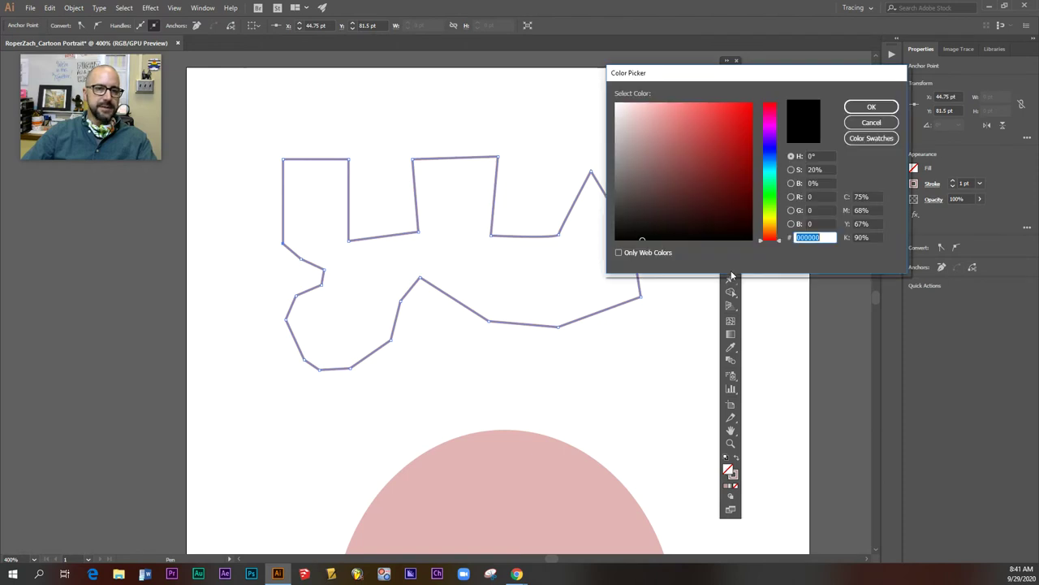
{"action": "left_click", "coordinate": [735, 157]}
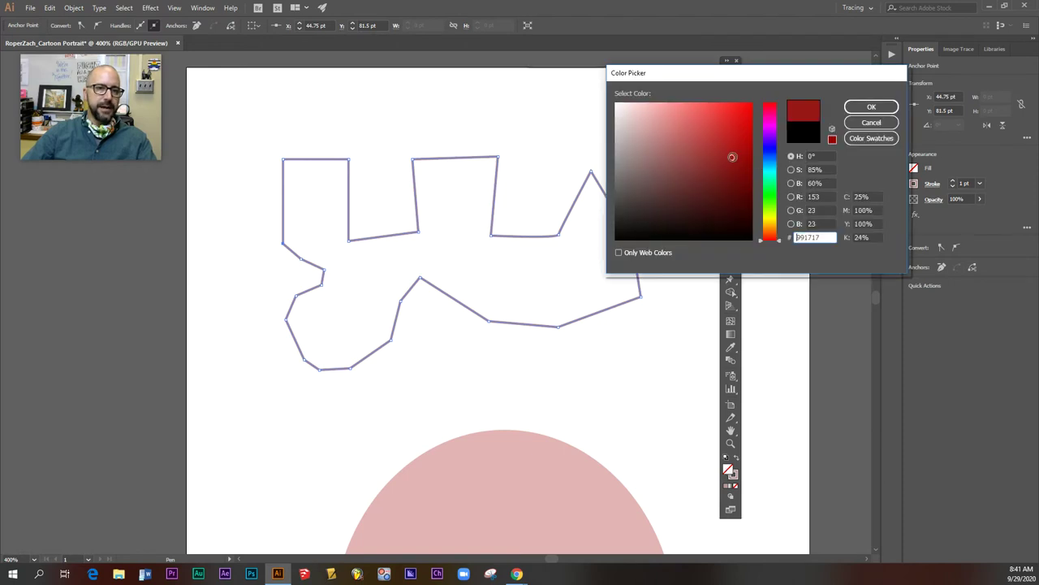
{"action": "left_click", "coordinate": [871, 106]}
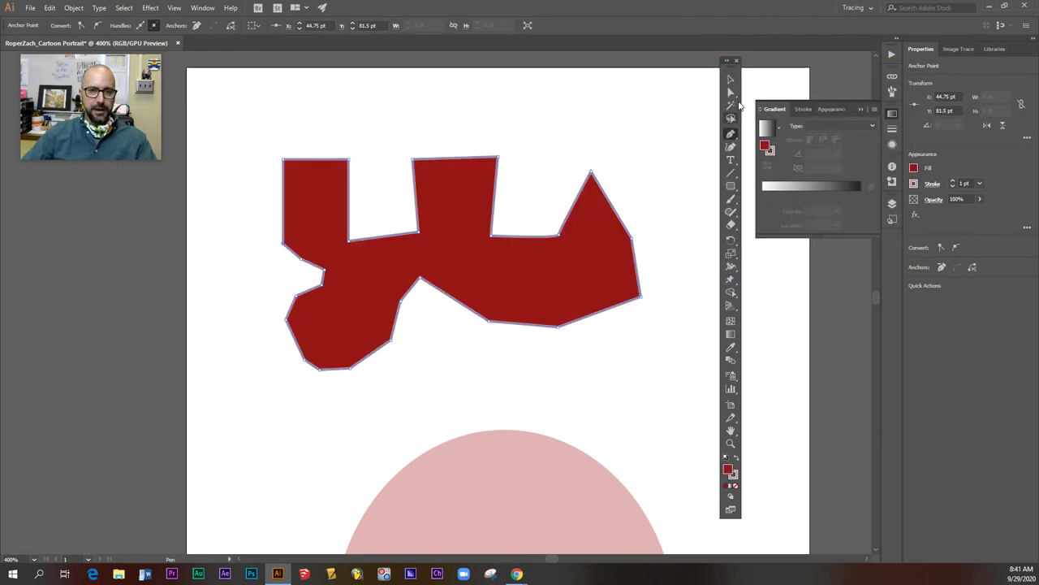
{"action": "left_click", "coordinate": [731, 79]}
{"action": "left_click", "coordinate": [589, 269]}
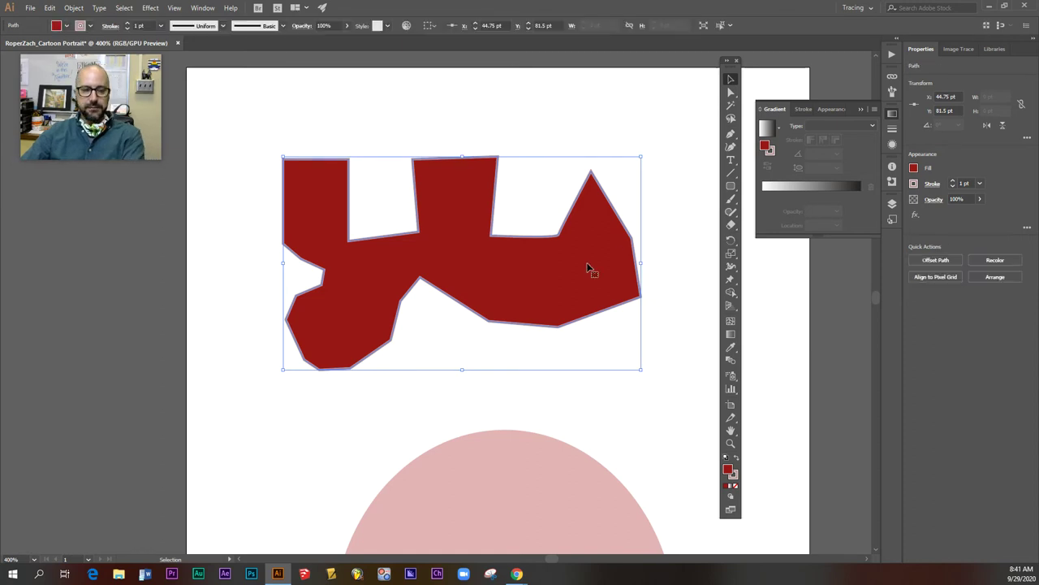
{"action": "key", "text": "Delete"}
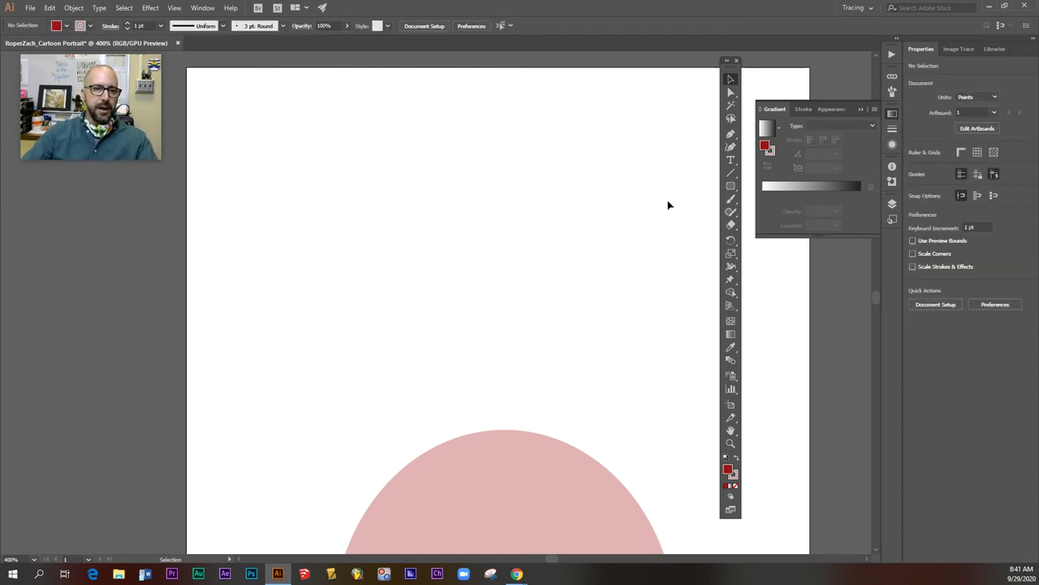
Draw a closed dark red curved wedge above the head using Pen anchors and curve handles.
{"action": "left_click", "coordinate": [731, 134]}
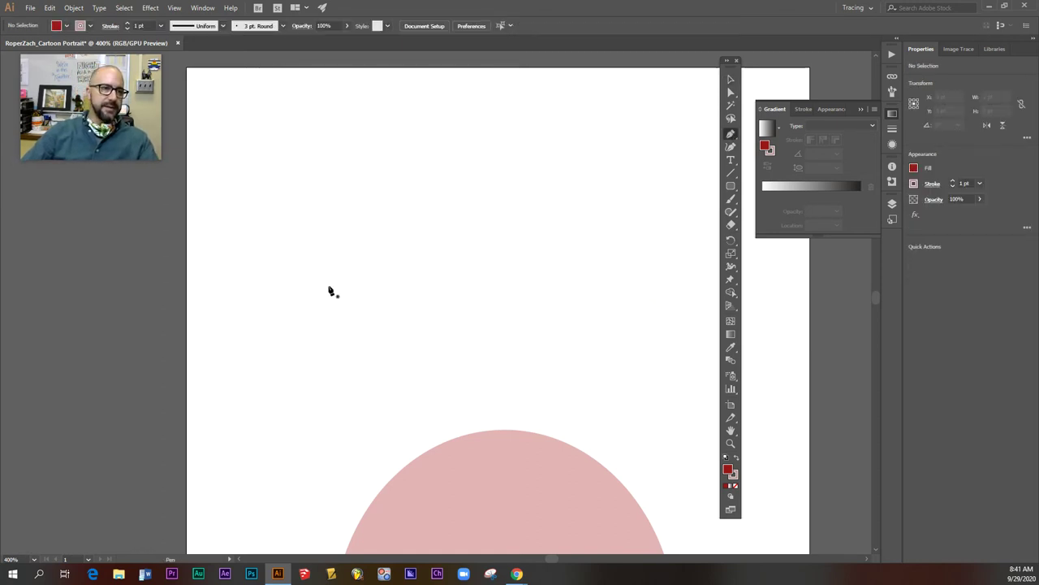
{"action": "left_click", "coordinate": [333, 213]}
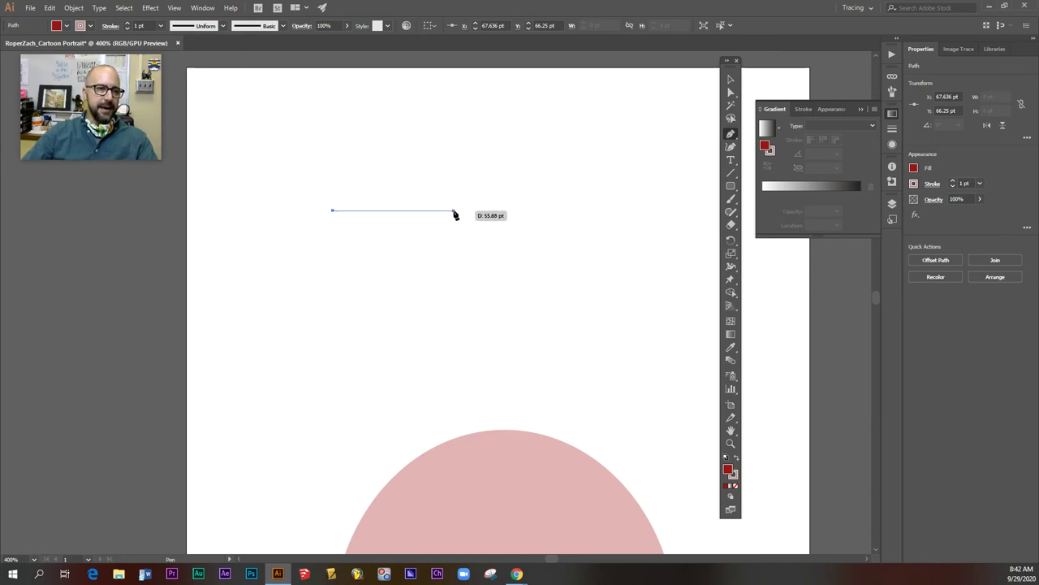
{"action": "left_click", "coordinate": [455, 211]}
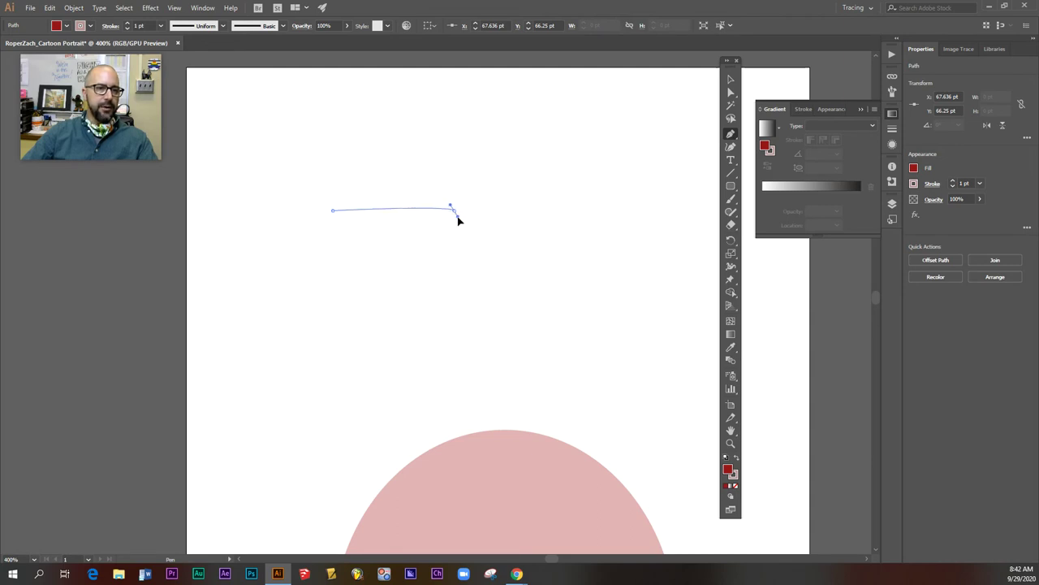
{"action": "mouse_move", "coordinate": [458, 220]}
{"action": "left_mouse_down"}
{"action": "mouse_move", "coordinate": [509, 353]}
{"action": "mouse_move", "coordinate": [516, 345]}
{"action": "mouse_move", "coordinate": [460, 216]}
{"action": "mouse_move", "coordinate": [536, 311]}
{"action": "mouse_move", "coordinate": [524, 326]}
{"action": "left_mouse_up"}
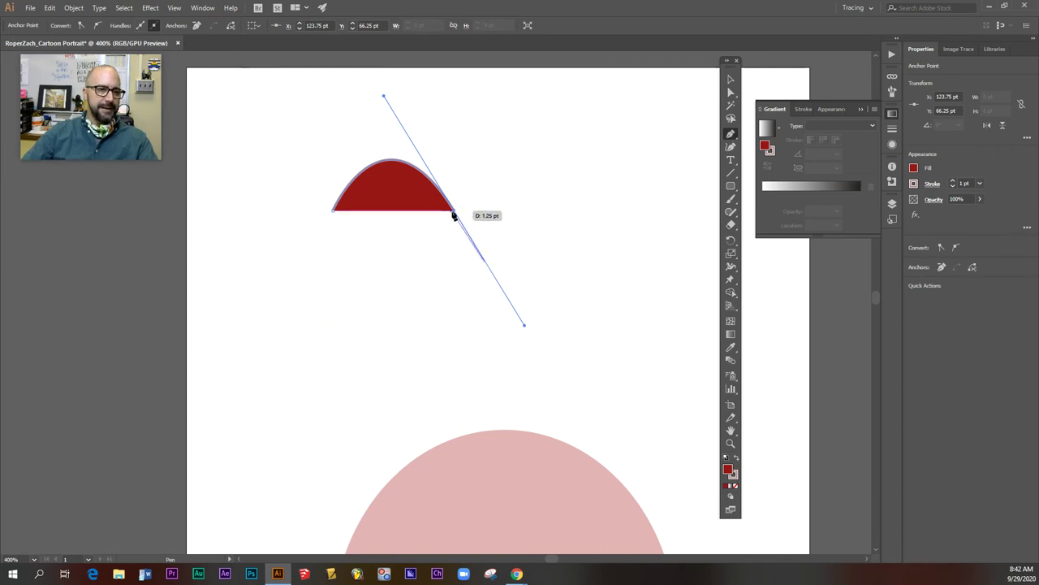
{"action": "mouse_move", "coordinate": [455, 213]}
{"action": "left_mouse_down"}
{"action": "mouse_move", "coordinate": [456, 250]}
{"action": "mouse_move", "coordinate": [424, 300]}
{"action": "mouse_move", "coordinate": [350, 336]}
{"action": "mouse_move", "coordinate": [376, 327]}
{"action": "left_mouse_up"}
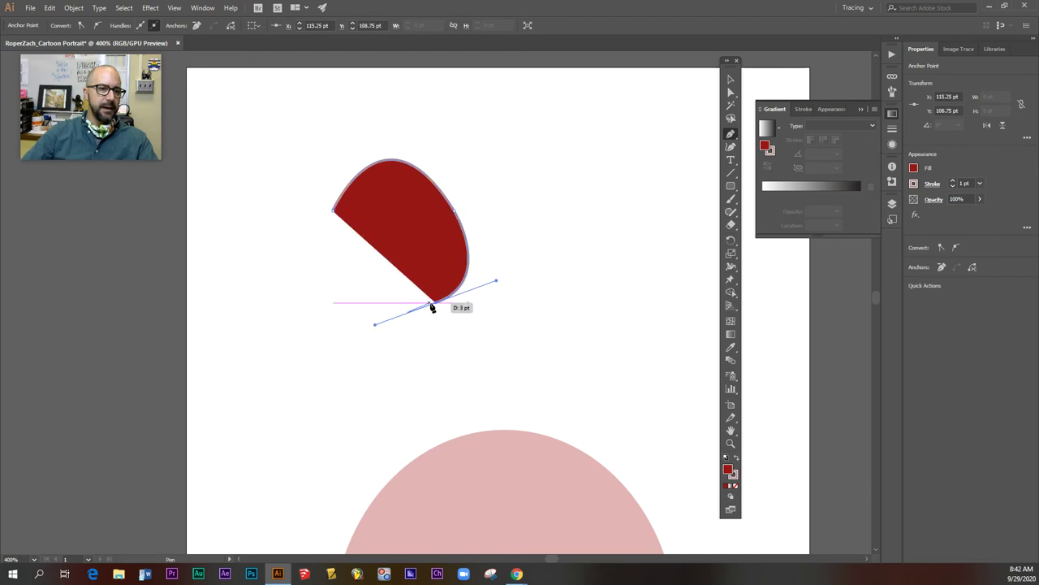
{"action": "left_click", "coordinate": [437, 307]}
{"action": "mouse_move", "coordinate": [329, 272]}
{"action": "left_mouse_down"}
{"action": "mouse_move", "coordinate": [321, 183]}
{"action": "mouse_move", "coordinate": [306, 206]}
{"action": "left_mouse_up"}
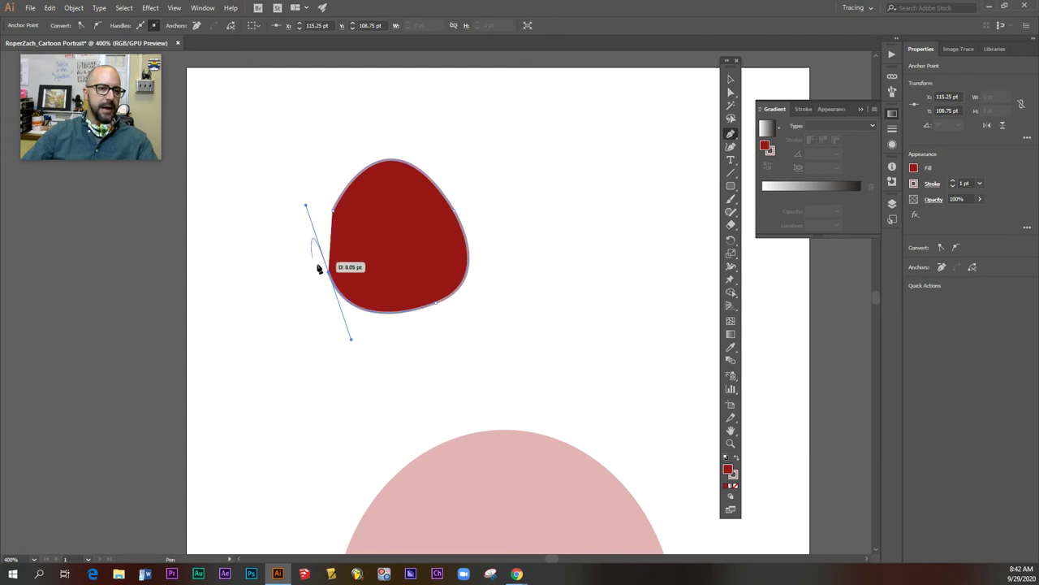
{"action": "mouse_move", "coordinate": [330, 276]}
{"action": "left_mouse_down"}
{"action": "mouse_move", "coordinate": [265, 190]}
{"action": "mouse_move", "coordinate": [336, 210]}
{"action": "left_mouse_up"}
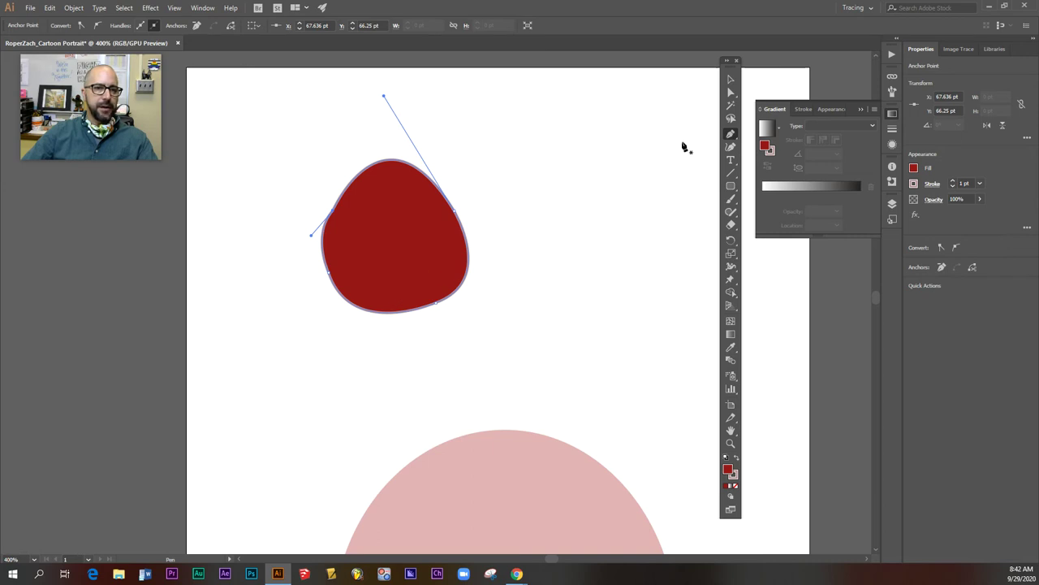
{"action": "left_click", "coordinate": [730, 80]}
{"action": "key", "text": "ctrl+z"}
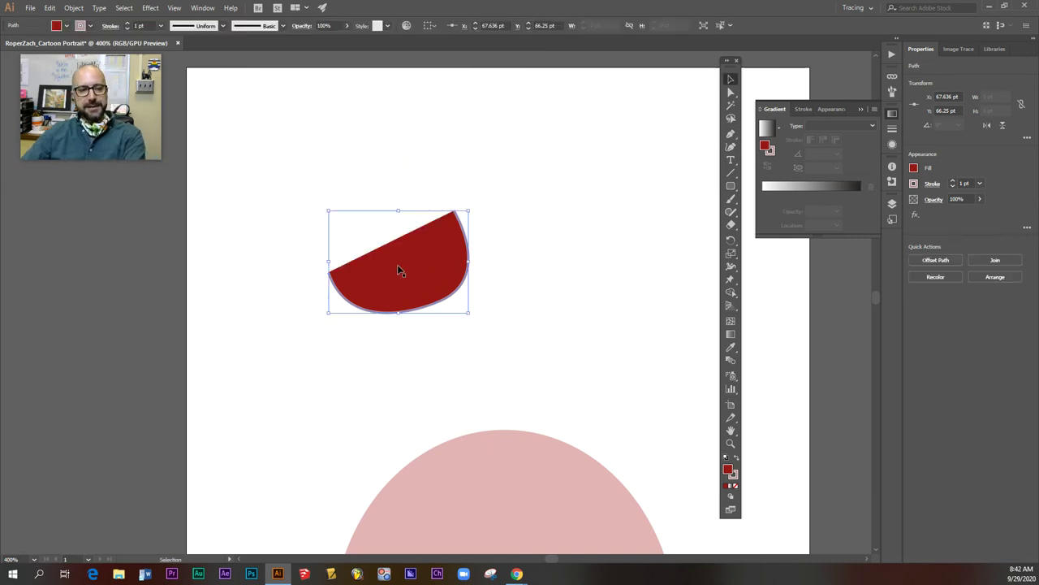
{"action": "key", "text": "ctrl+z"}
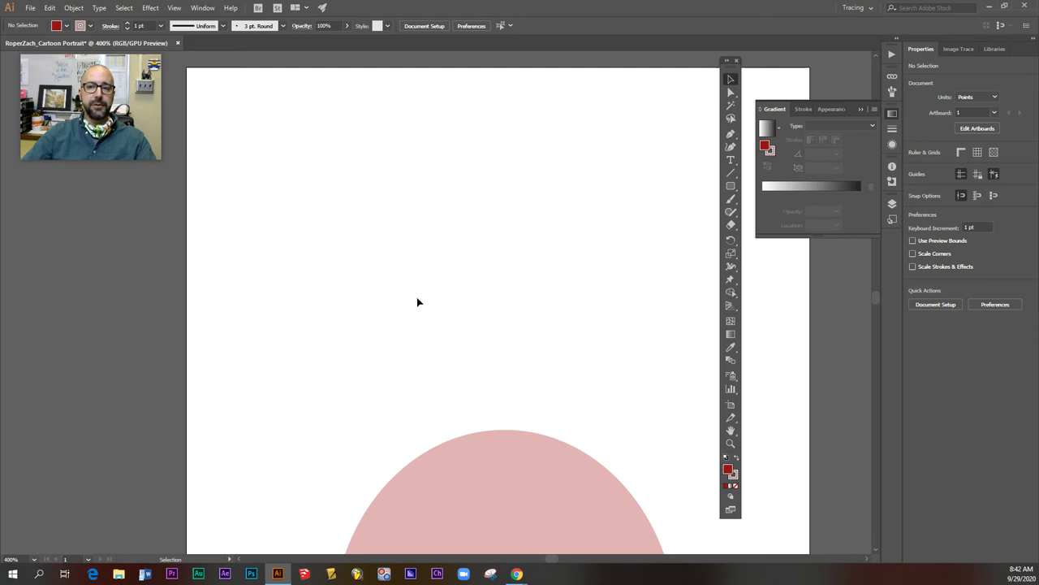
{"action": "mouse_move", "coordinate": [438, 371]}
{"action": "left_mouse_down"}
{"action": "mouse_move", "coordinate": [453, 352]}
{"action": "mouse_move", "coordinate": [408, 114]}
{"action": "left_mouse_up"}
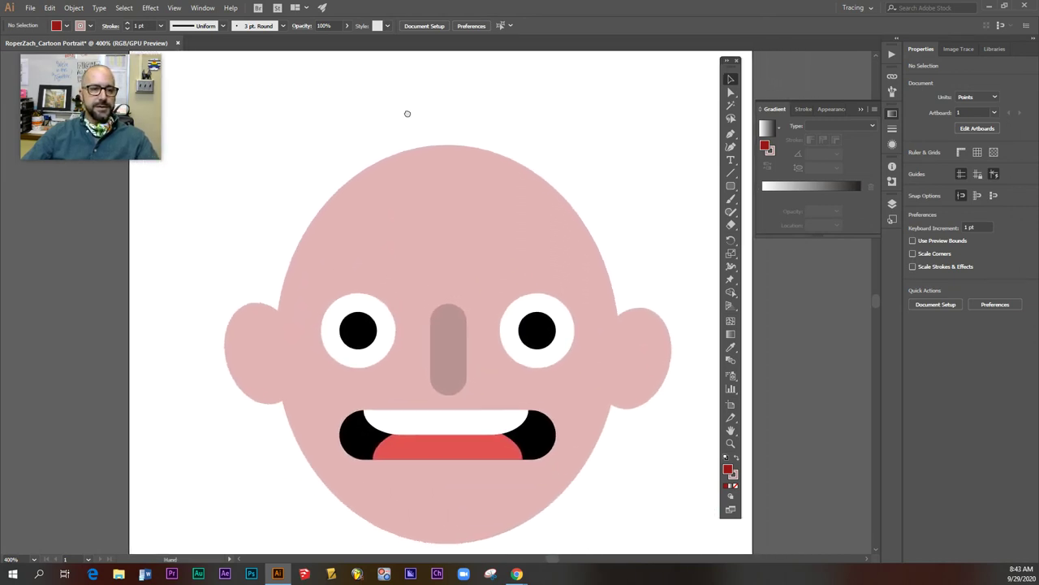
{"action": "left_click_drag", "start_coordinate": [443, 187], "coordinate": [434, 154]}
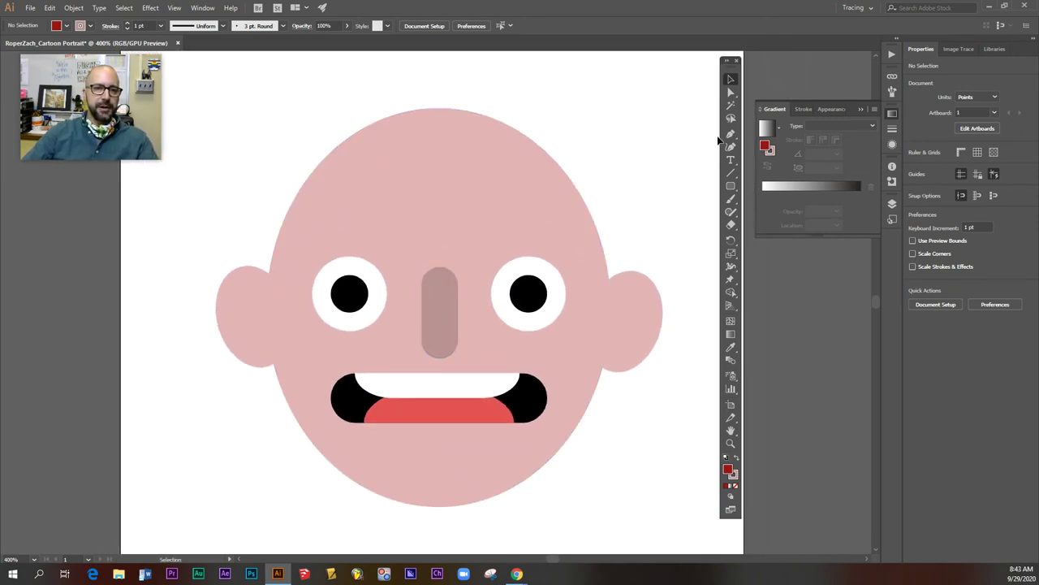
Trace the hair outline with curved Pen anchors from the left ear over the crown to the right ear.
{"action": "left_click", "coordinate": [270, 274]}
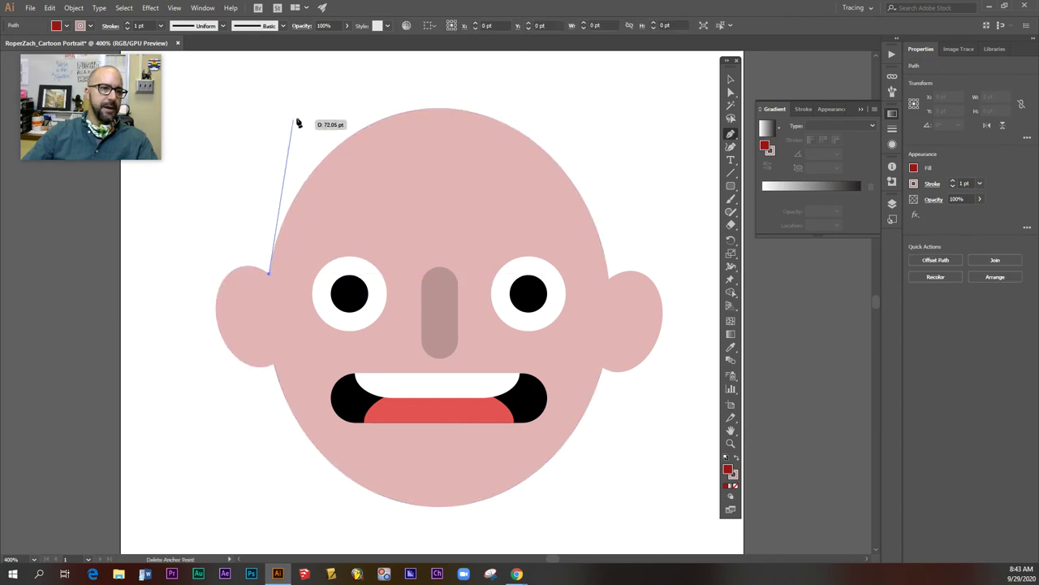
{"action": "left_click_drag", "start_coordinate": [289, 112], "coordinate": [328, 84]}
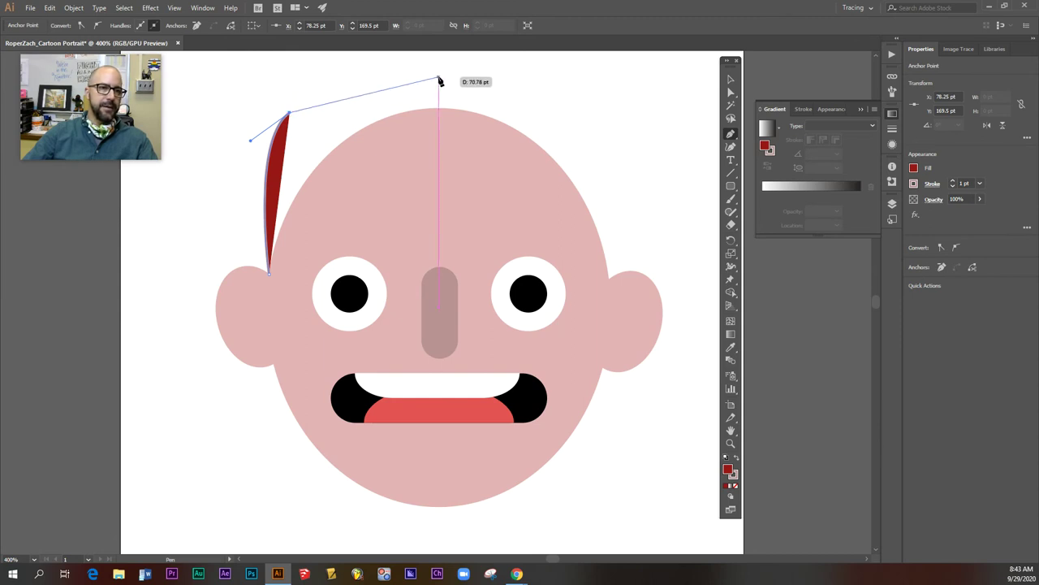
{"action": "mouse_move", "coordinate": [439, 79]}
{"action": "left_mouse_down"}
{"action": "mouse_move", "coordinate": [526, 102]}
{"action": "mouse_move", "coordinate": [520, 71]}
{"action": "mouse_move", "coordinate": [525, 79]}
{"action": "left_mouse_up"}
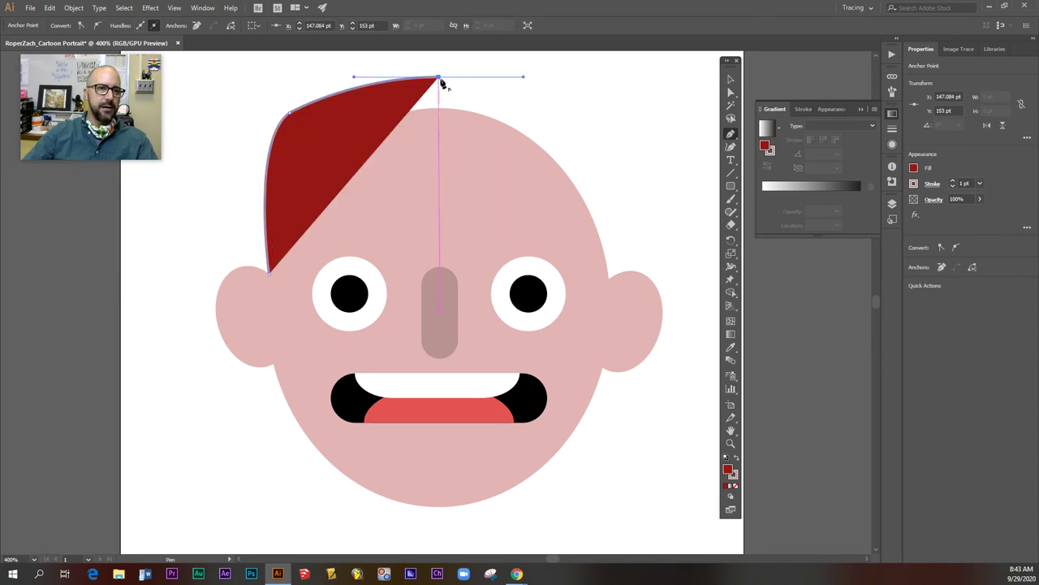
{"action": "left_click", "coordinate": [441, 79]}
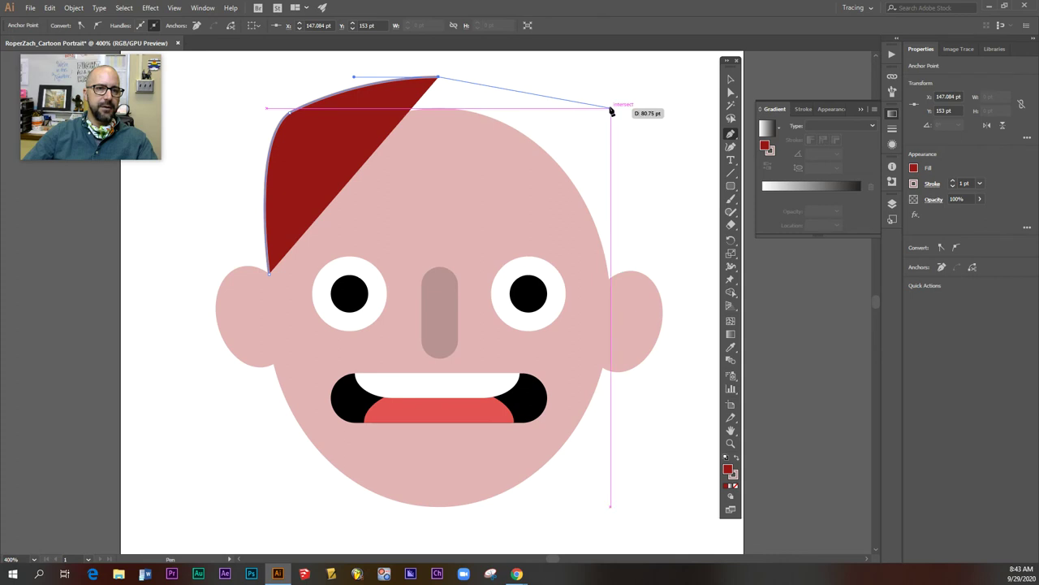
{"action": "left_click_drag", "start_coordinate": [612, 111], "coordinate": [689, 141]}
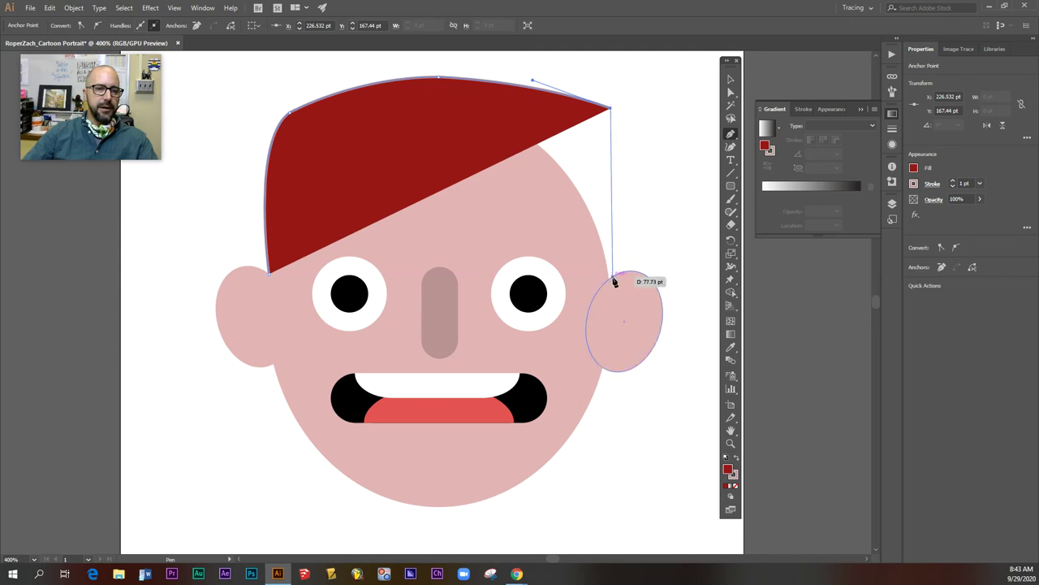
{"action": "left_click_drag", "start_coordinate": [610, 279], "coordinate": [590, 463]}
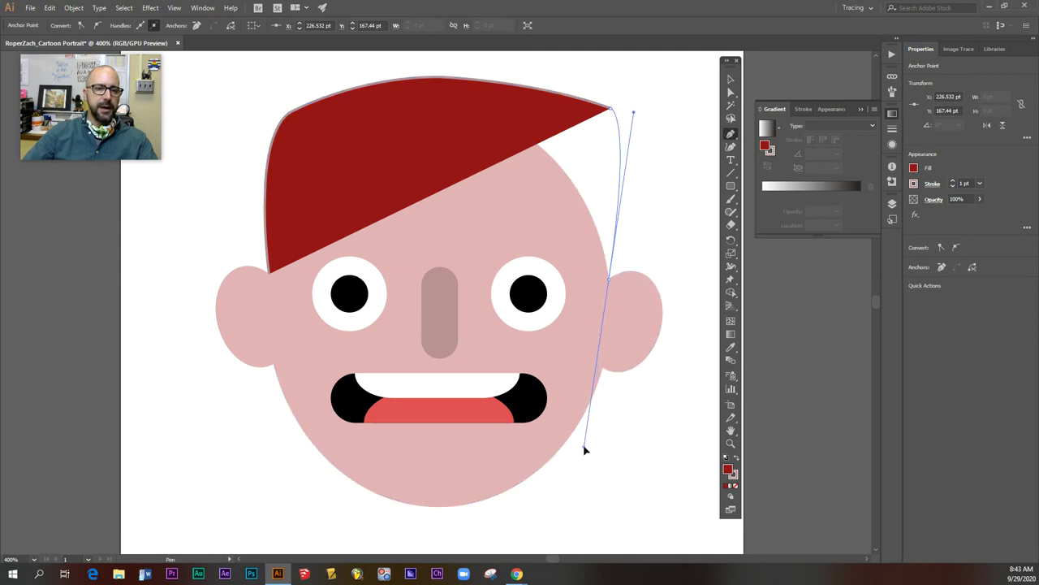
{"action": "left_click_drag", "start_coordinate": [590, 463], "coordinate": [585, 447]}
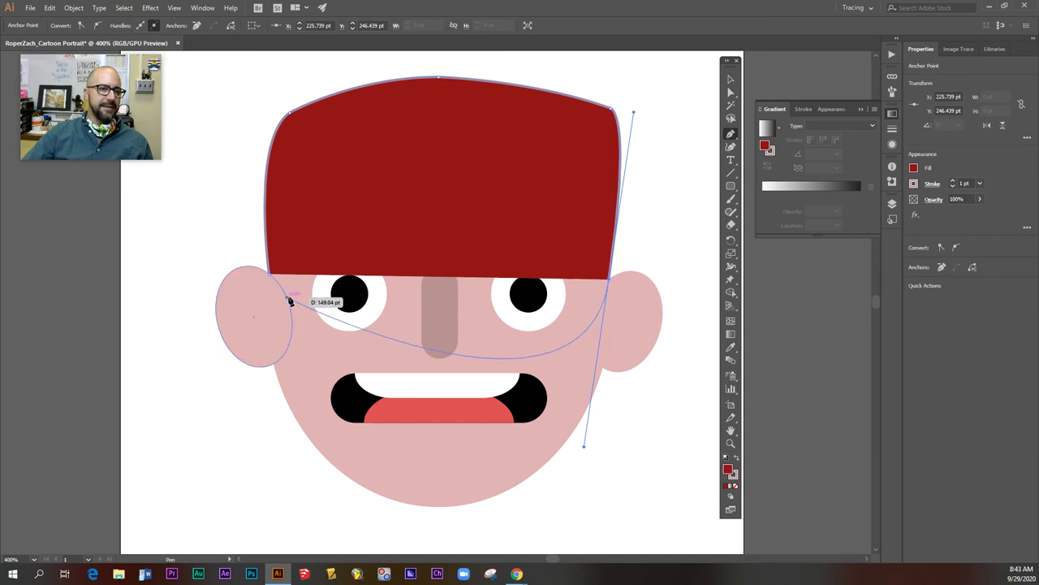
{"action": "left_click_drag", "start_coordinate": [268, 273], "coordinate": [429, 181]}
{"action": "key", "text": "ctrl+z"}
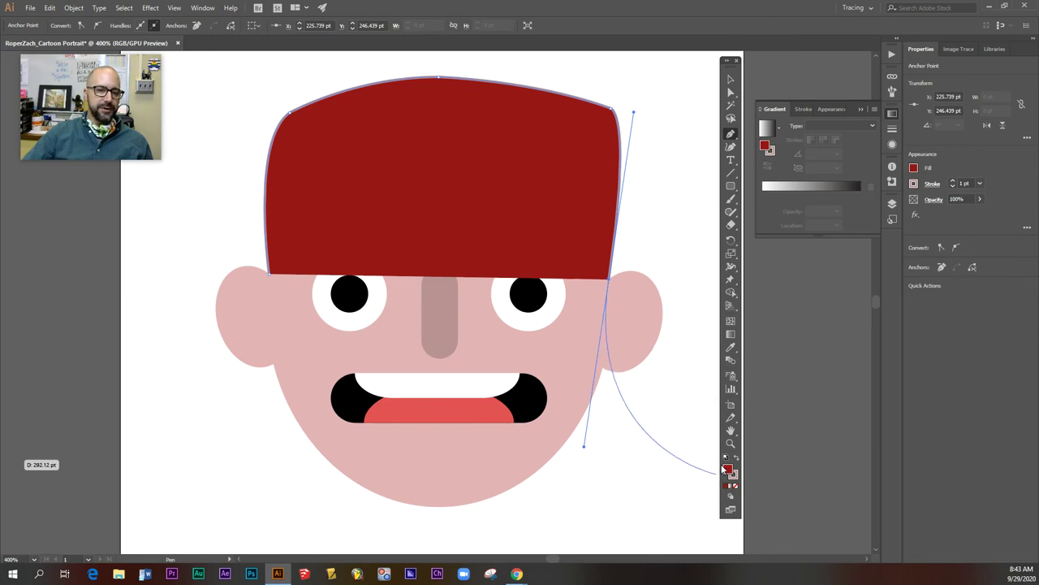
Set the hair fill to None and close the path with a curved forehead hairline.
{"action": "left_click", "coordinate": [735, 487]}
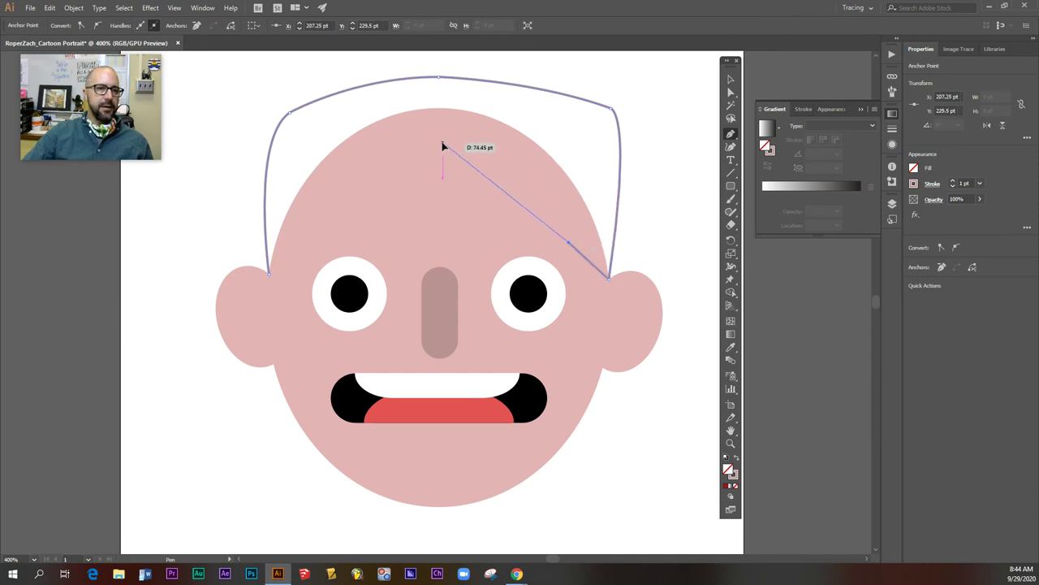
{"action": "left_click_drag", "start_coordinate": [442, 144], "coordinate": [328, 146]}
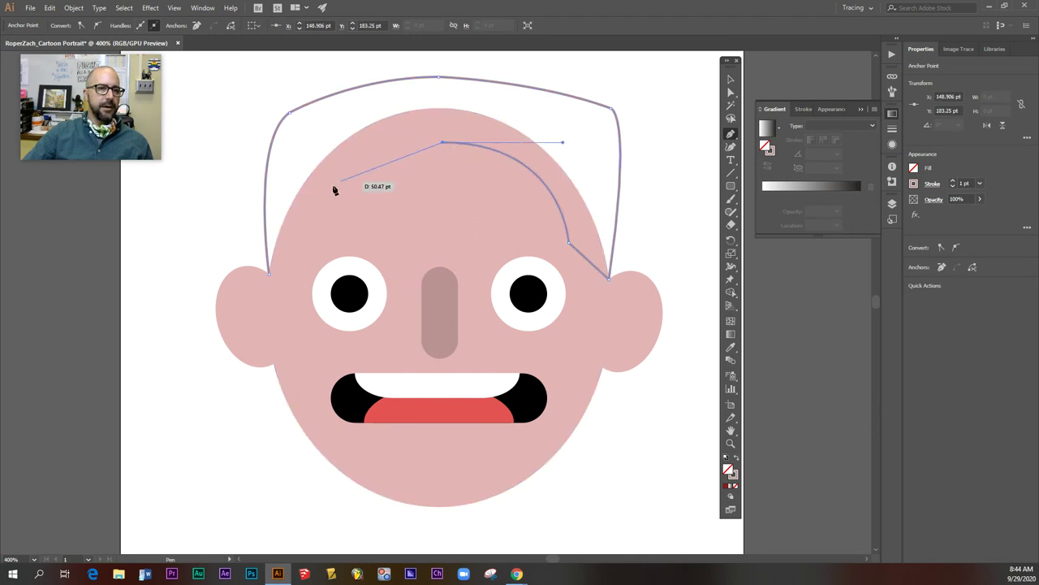
{"action": "left_click", "coordinate": [349, 238]}
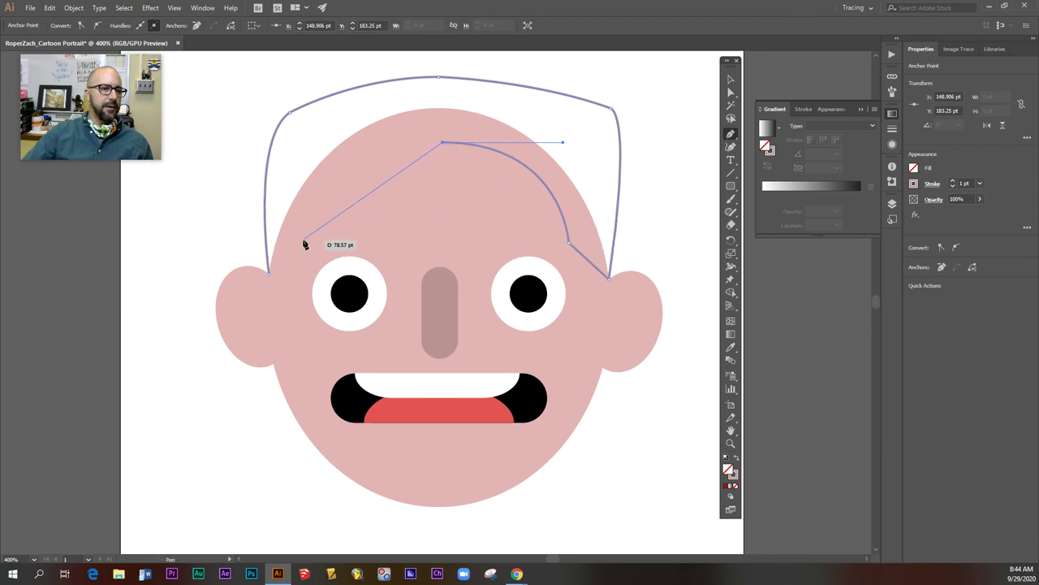
{"action": "mouse_move", "coordinate": [300, 241]}
{"action": "left_mouse_down"}
{"action": "mouse_move", "coordinate": [277, 360]}
{"action": "mouse_move", "coordinate": [275, 347]}
{"action": "left_mouse_up"}
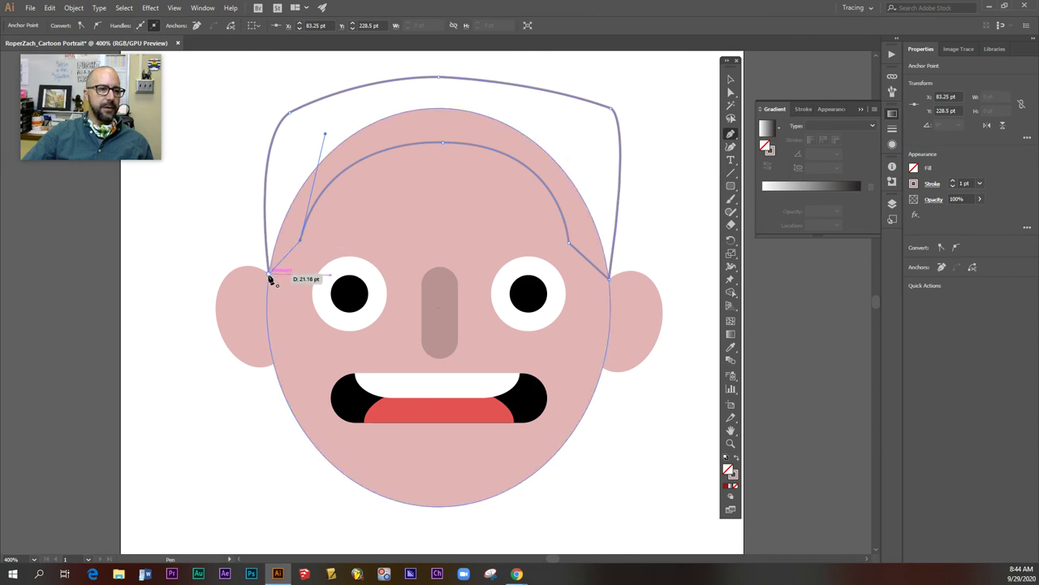
{"action": "left_click", "coordinate": [270, 276]}
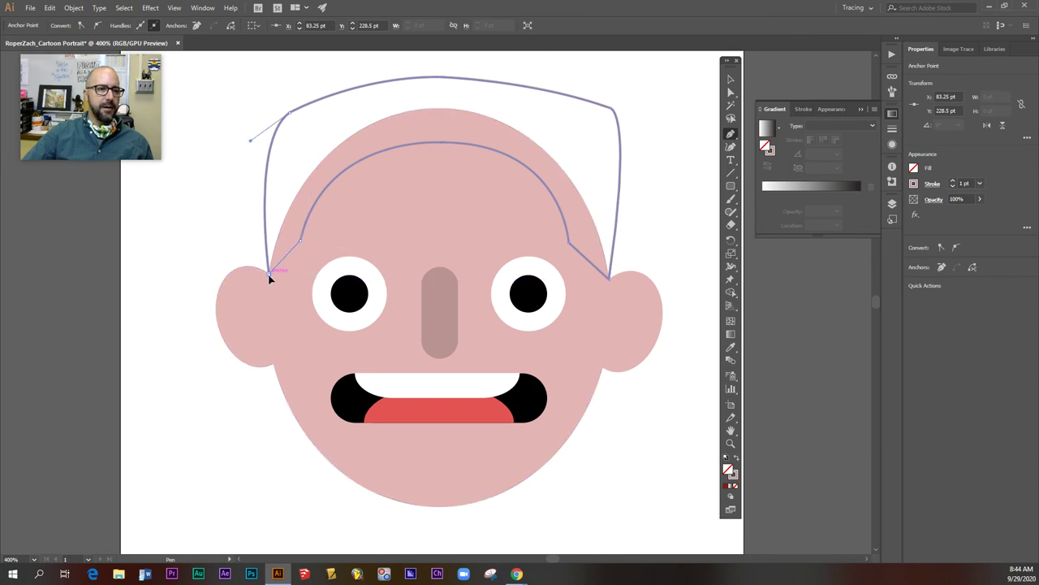
With Direct Selection, drag the hair's top anchors and handles into a smoother, higher arc.
{"action": "left_click", "coordinate": [732, 92]}
{"action": "left_click_drag", "start_coordinate": [613, 107], "coordinate": [598, 103]}
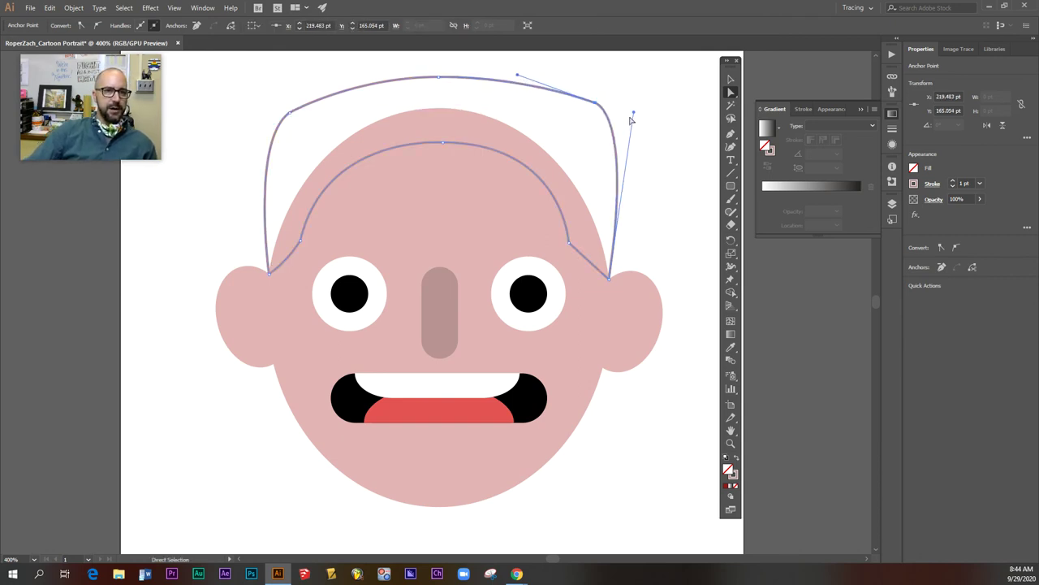
{"action": "left_click_drag", "start_coordinate": [635, 113], "coordinate": [640, 118]}
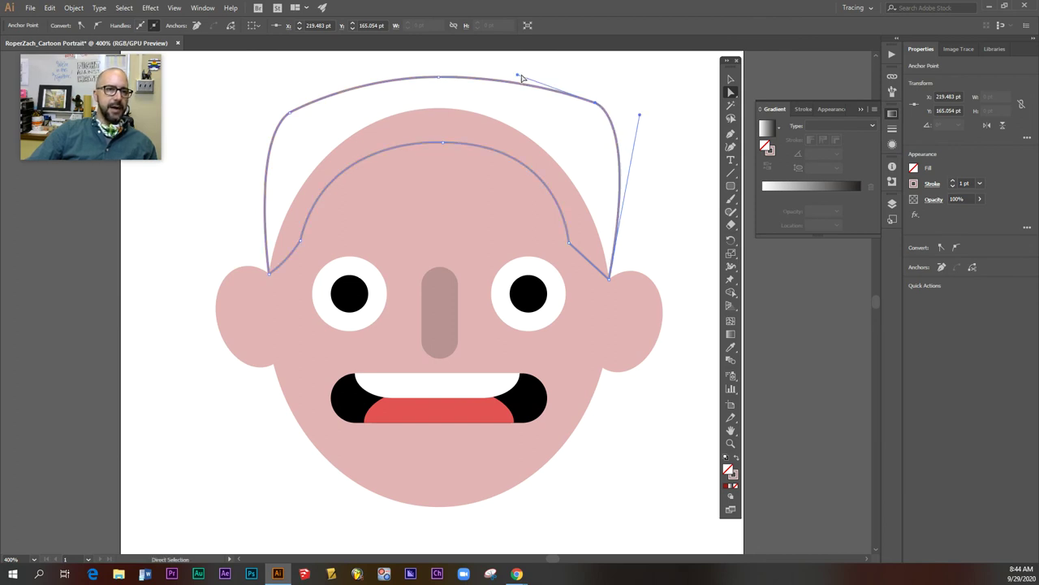
{"action": "left_click_drag", "start_coordinate": [516, 74], "coordinate": [513, 71]}
{"action": "left_click_drag", "start_coordinate": [438, 77], "coordinate": [436, 70]}
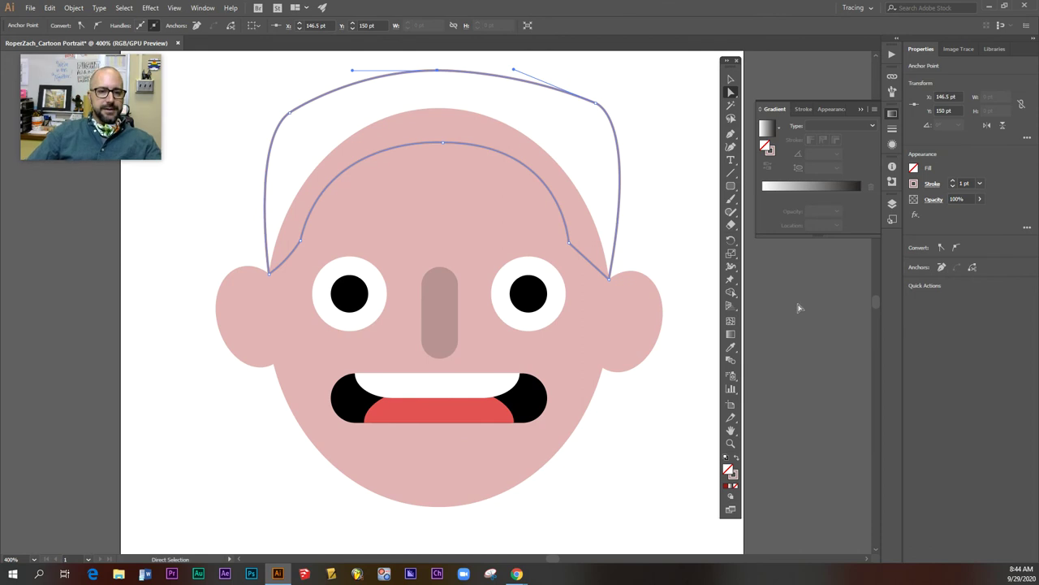
Fill the whole hair shape with dark brown (3f2a2a), then deselect it.
{"action": "left_click", "coordinate": [730, 78]}
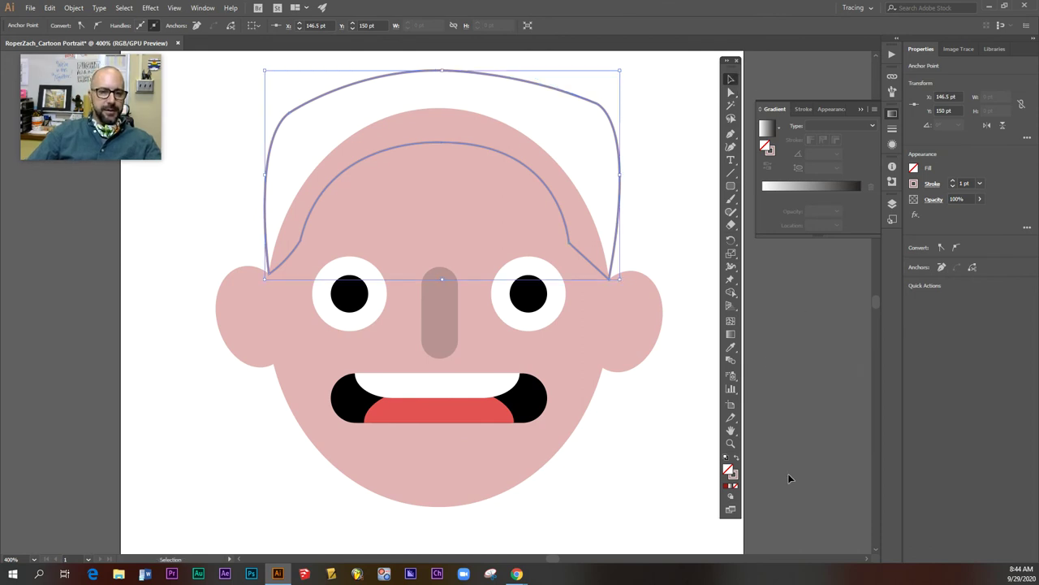
{"action": "double_click", "coordinate": [729, 470]}
{"action": "left_click", "coordinate": [650, 202]}
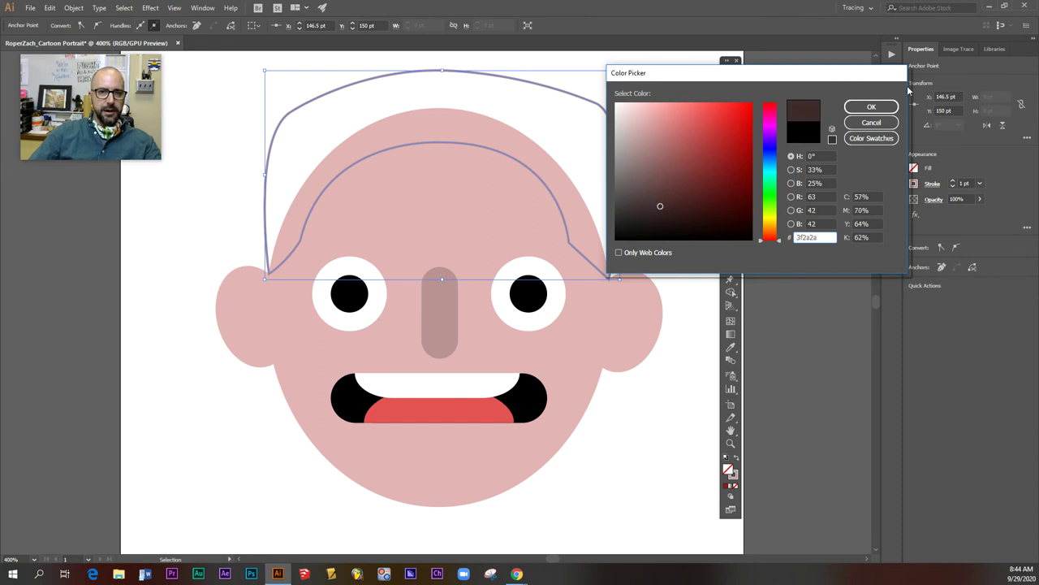
{"action": "left_click", "coordinate": [872, 106]}
{"action": "left_click", "coordinate": [682, 237]}
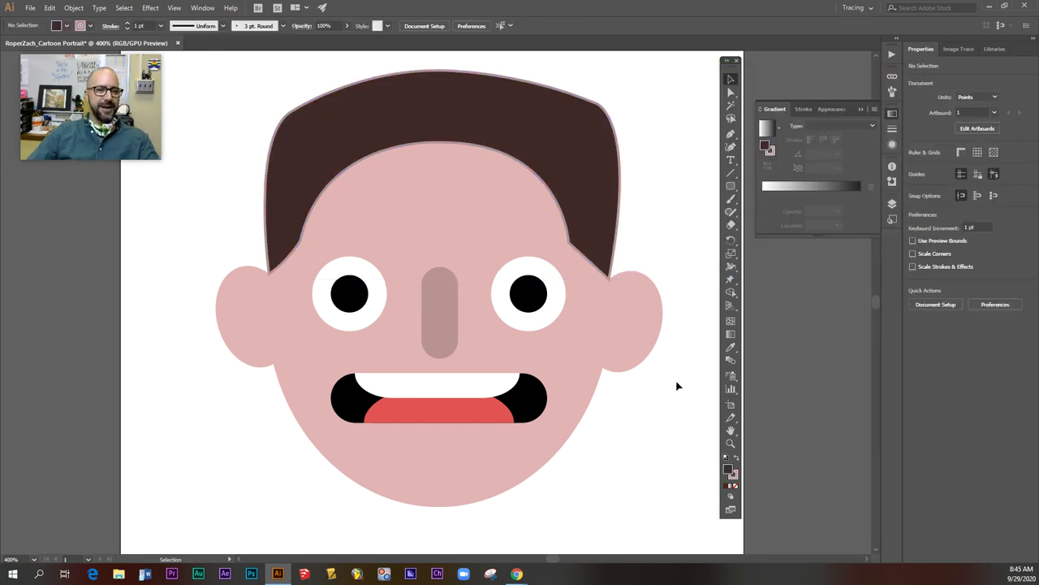
{"action": "mouse_move", "coordinate": [613, 404]}
{"action": "left_mouse_down"}
{"action": "mouse_move", "coordinate": [636, 357]}
{"action": "mouse_move", "coordinate": [617, 374]}
{"action": "left_mouse_up"}
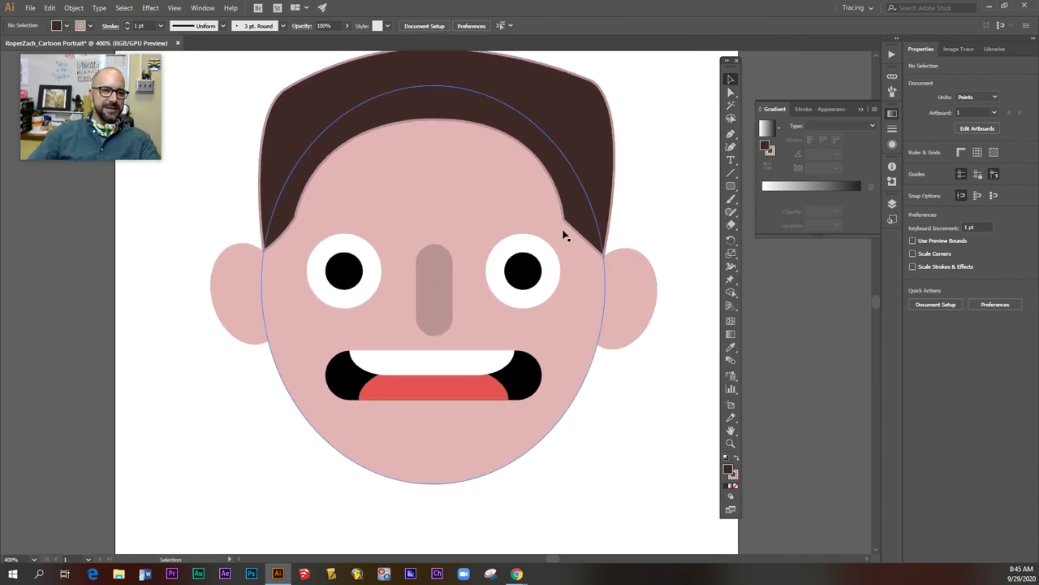
Draw a thin 35 x 9.5 pt rectangle eyebrow above the right eye.
{"action": "left_click", "coordinate": [731, 186]}
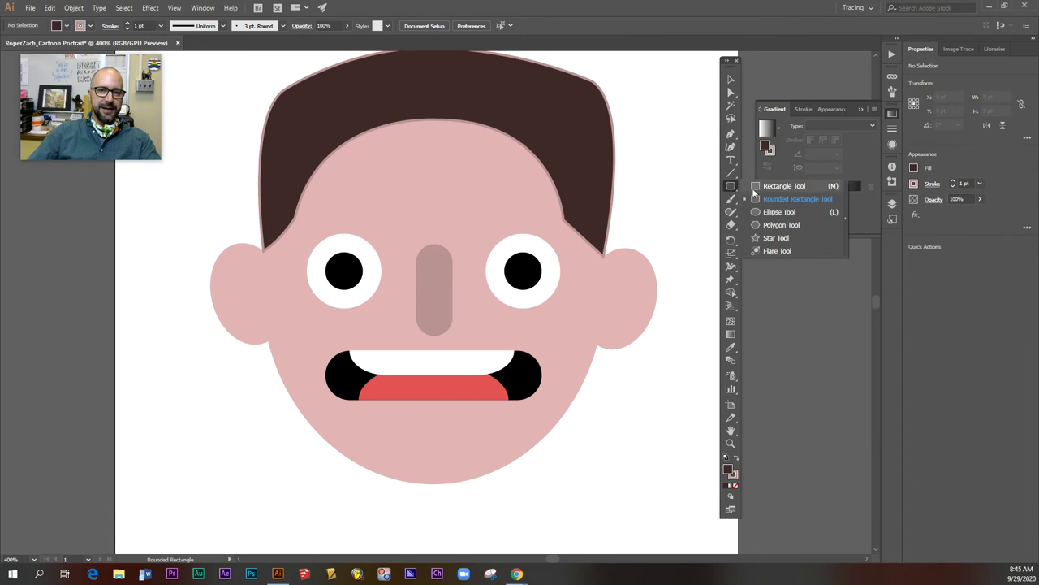
{"action": "left_click", "coordinate": [756, 187]}
{"action": "left_click_drag", "start_coordinate": [477, 201], "coordinate": [551, 219]}
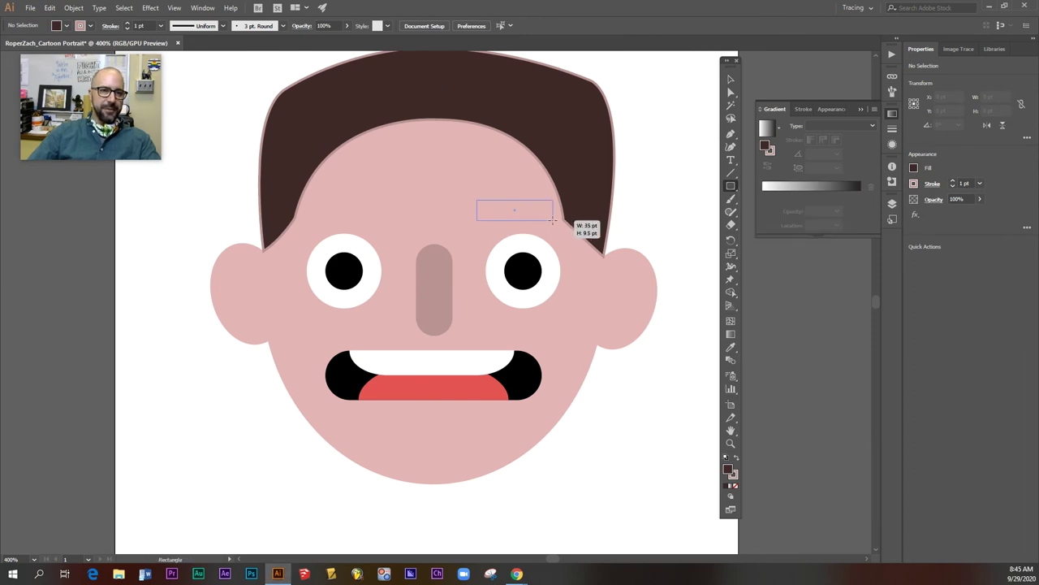
{"action": "left_click", "coordinate": [732, 79]}
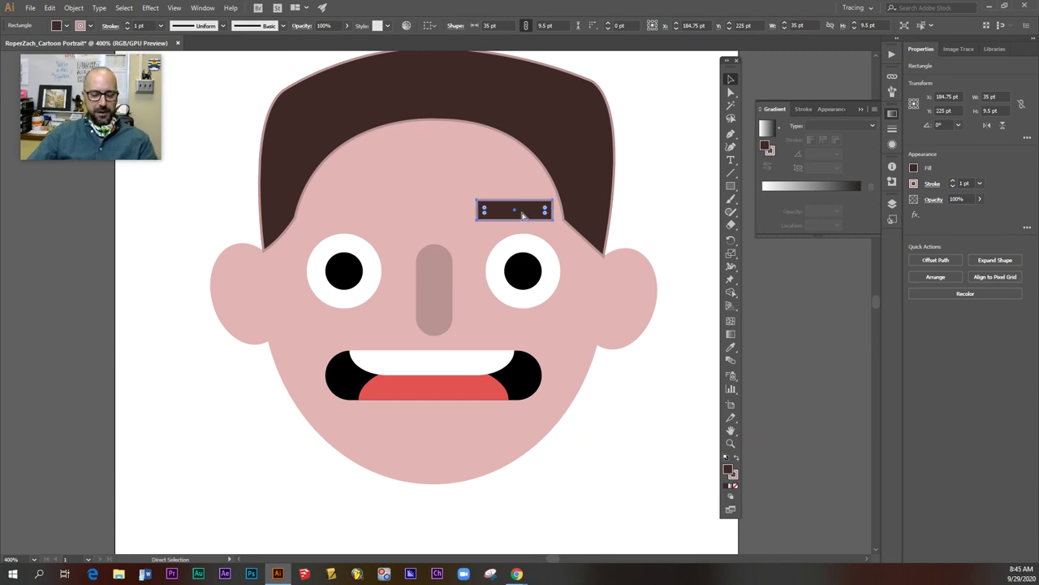
Paste a copy of the eyebrow above the left eye, aligned with the right one.
{"action": "key", "text": "ctrl+v"}
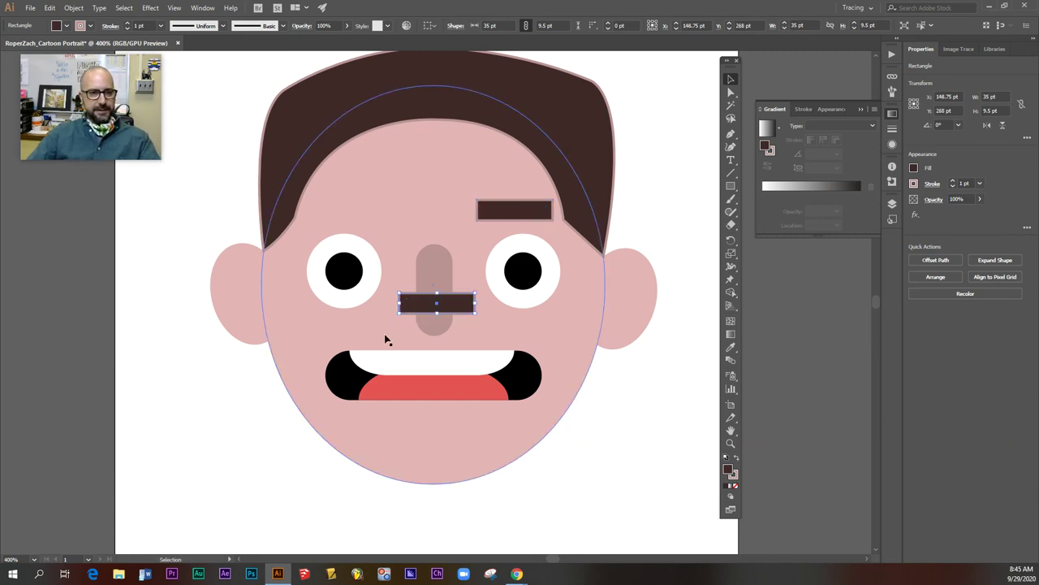
{"action": "left_click_drag", "start_coordinate": [452, 310], "coordinate": [358, 221]}
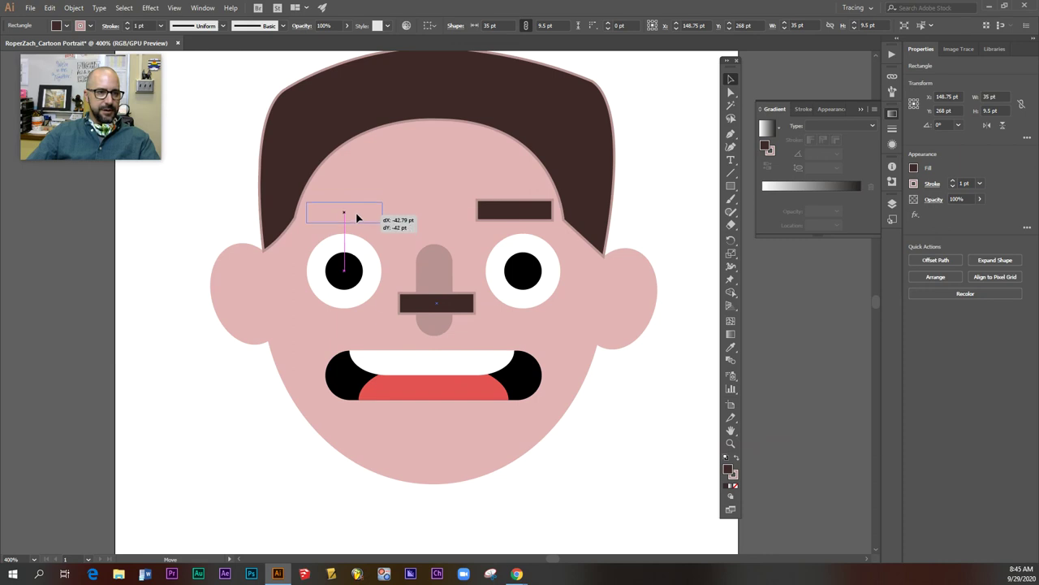
{"action": "left_click_drag", "start_coordinate": [357, 220], "coordinate": [358, 216]}
{"action": "left_click", "coordinate": [681, 213]}
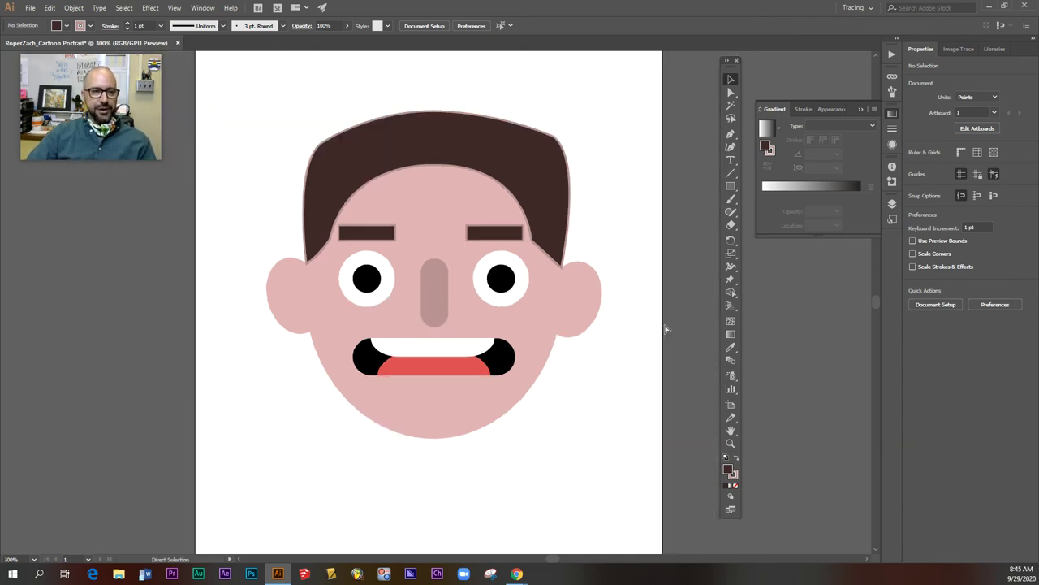
Zoom out and move the old hair shape off the head to the right.
{"action": "key", "text": "ctrl+minus"}
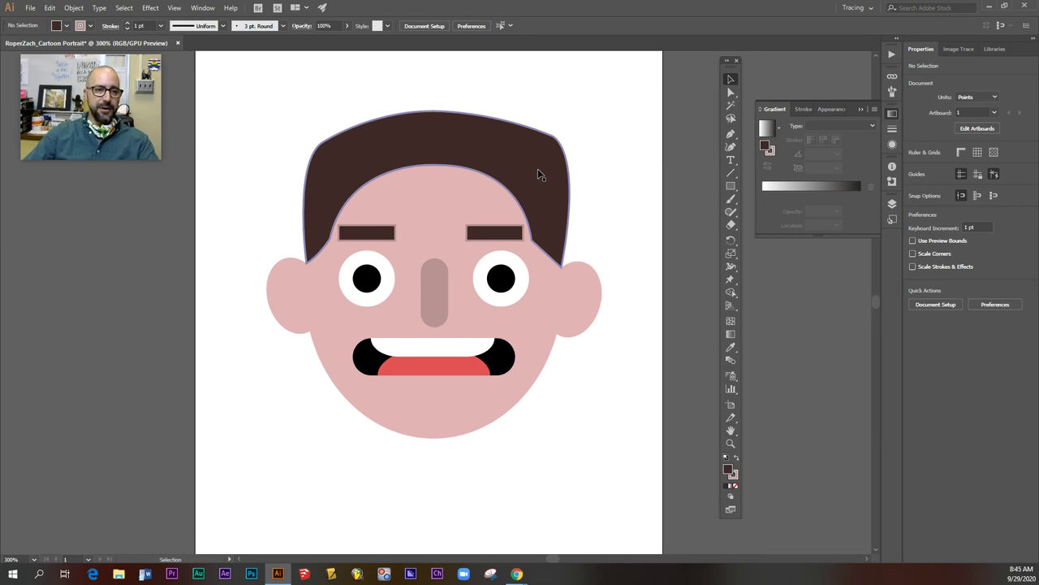
{"action": "left_click", "coordinate": [410, 164]}
{"action": "left_click_drag", "start_coordinate": [364, 157], "coordinate": [794, 289]}
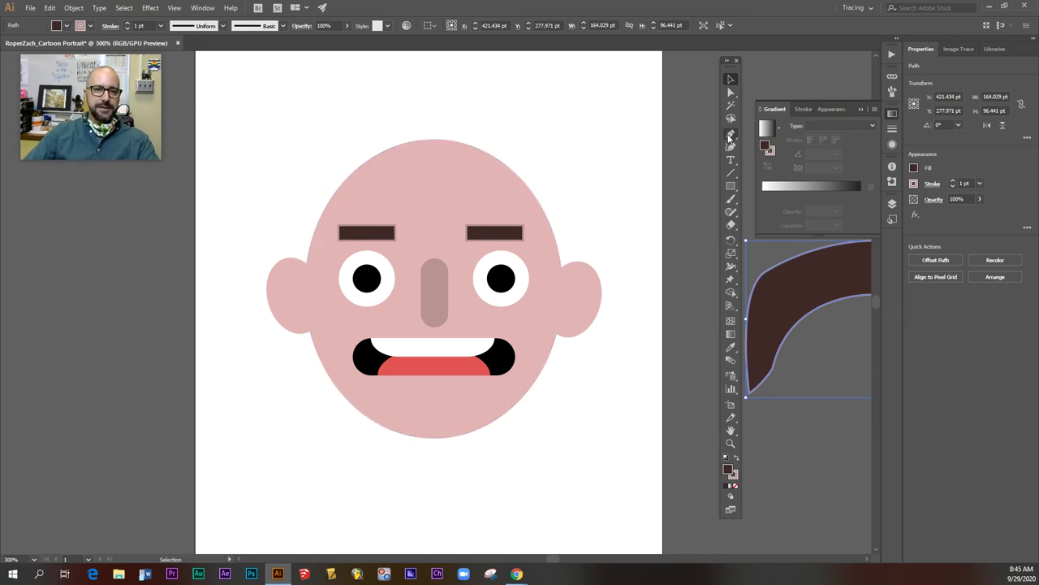
Pen-draw a new hairline curving across the forehead and down the right side.
{"action": "left_click", "coordinate": [730, 135]}
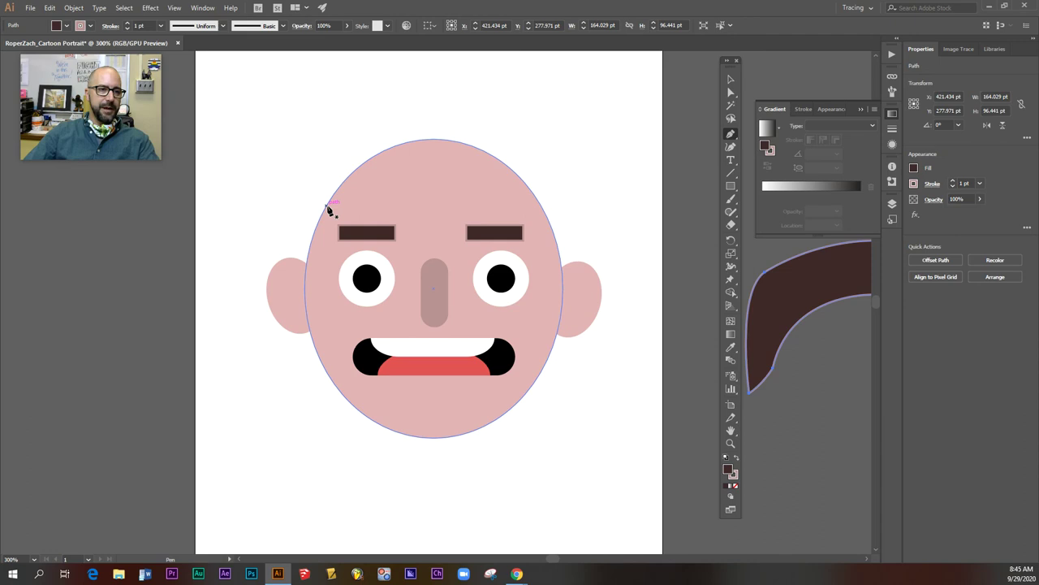
{"action": "left_click", "coordinate": [326, 206]}
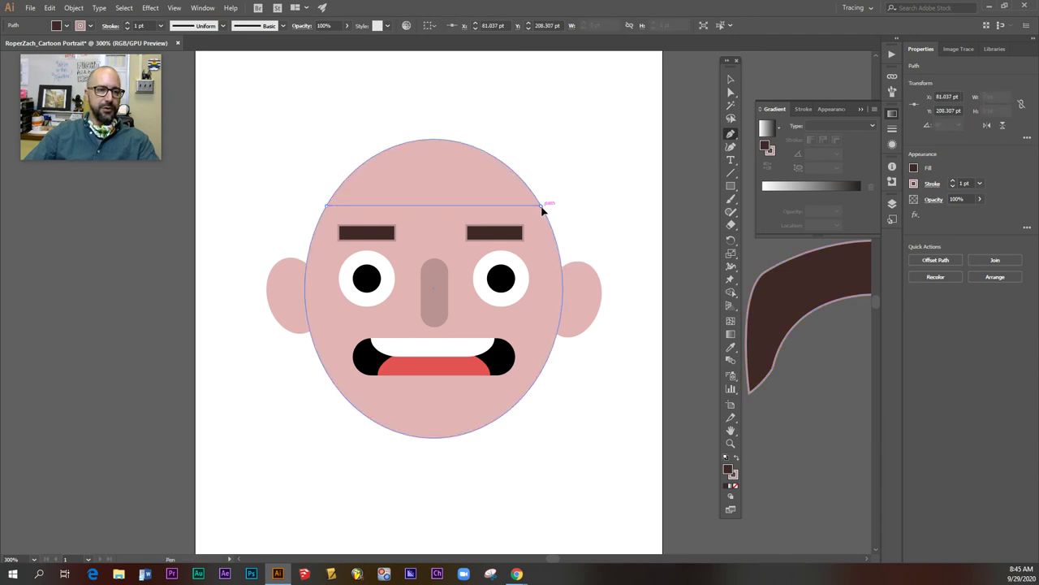
{"action": "left_click_drag", "start_coordinate": [541, 206], "coordinate": [692, 183]}
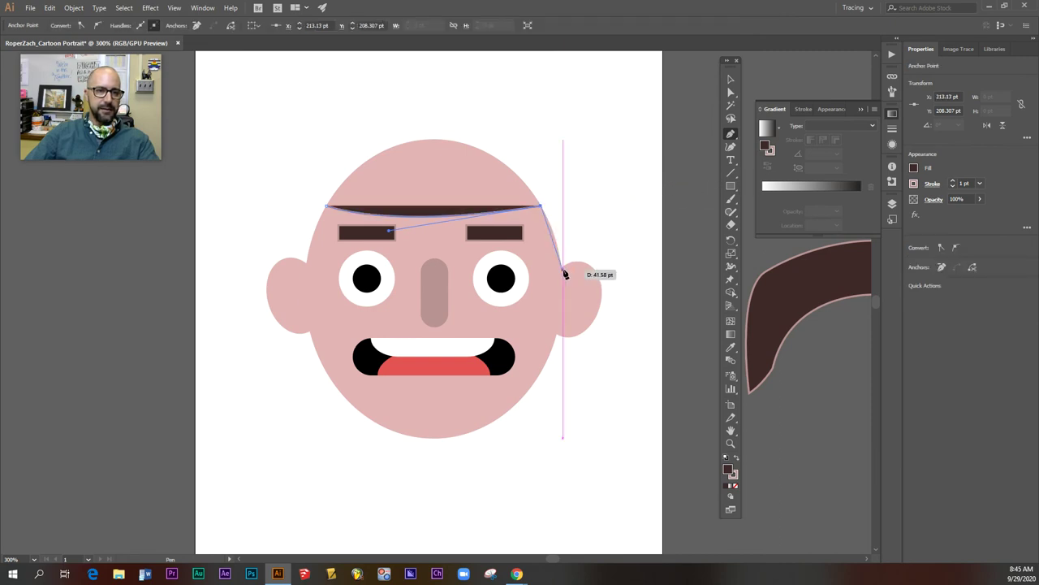
{"action": "left_click_drag", "start_coordinate": [554, 295], "coordinate": [544, 337]}
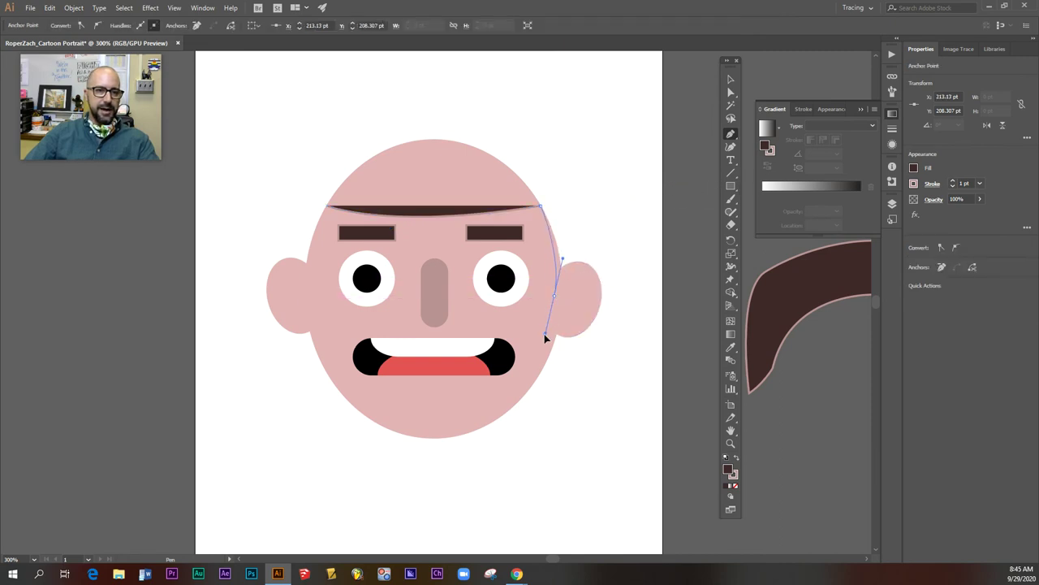
{"action": "left_click", "coordinate": [555, 296]}
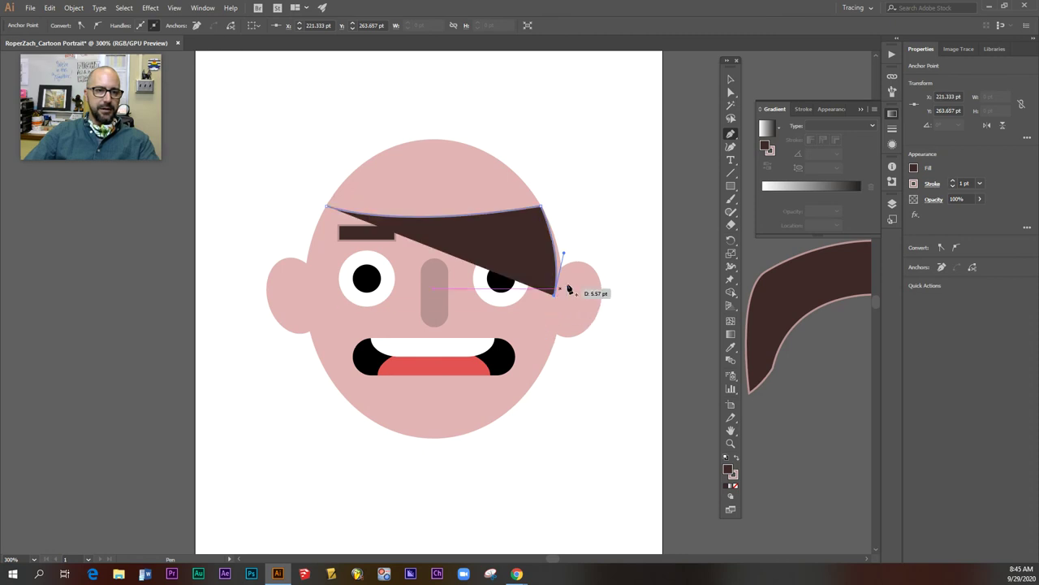
{"action": "left_click_drag", "start_coordinate": [582, 210], "coordinate": [577, 145]}
{"action": "left_click", "coordinate": [582, 213]}
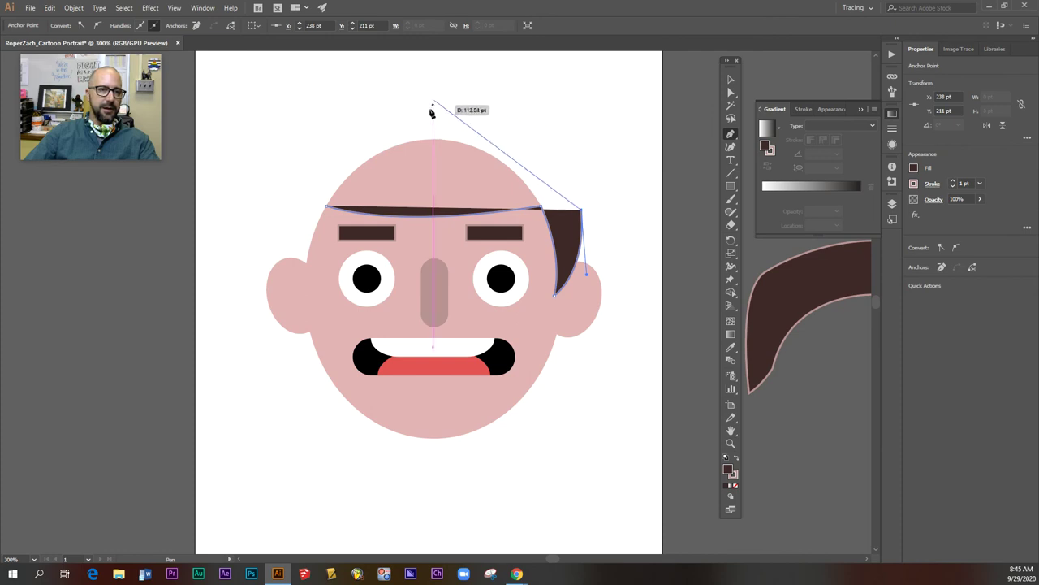
Continue the hair over the top of the head and down the left, closing the shape.
{"action": "mouse_move", "coordinate": [434, 112]}
{"action": "left_mouse_down"}
{"action": "mouse_move", "coordinate": [314, 120]}
{"action": "mouse_move", "coordinate": [311, 112]}
{"action": "left_mouse_up"}
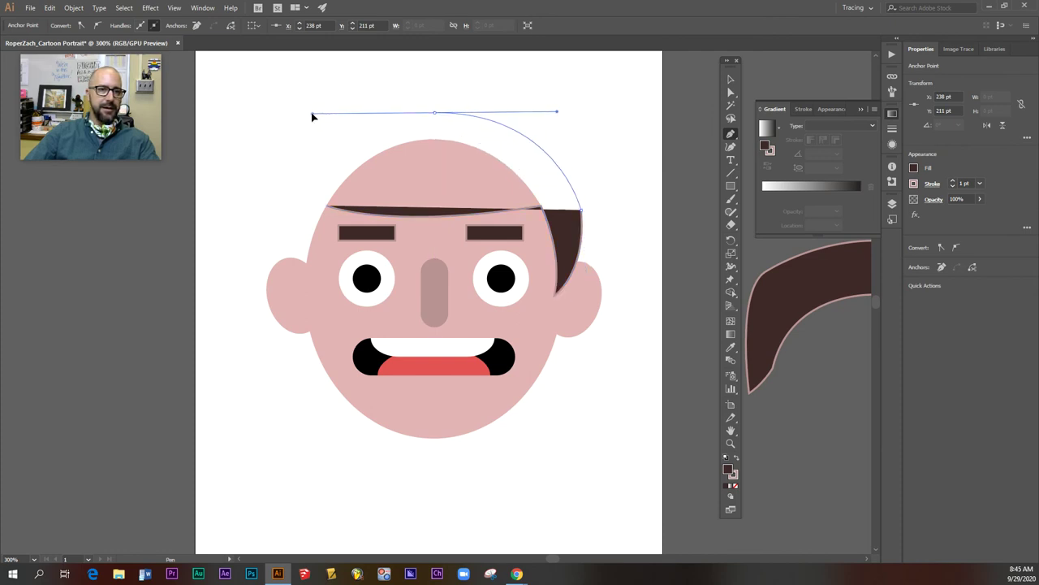
{"action": "left_click", "coordinate": [435, 112]}
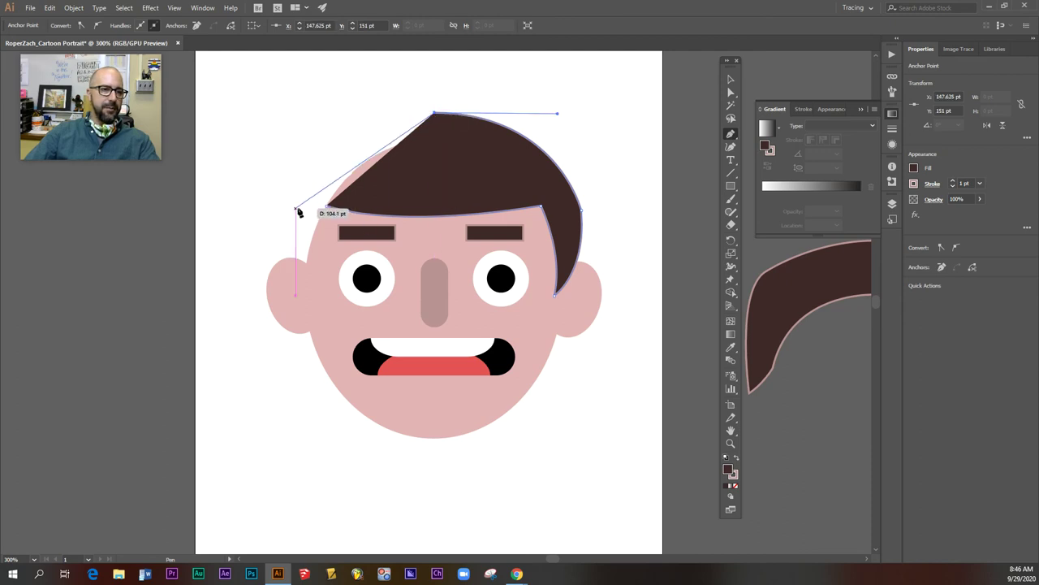
{"action": "left_click_drag", "start_coordinate": [295, 208], "coordinate": [284, 312]}
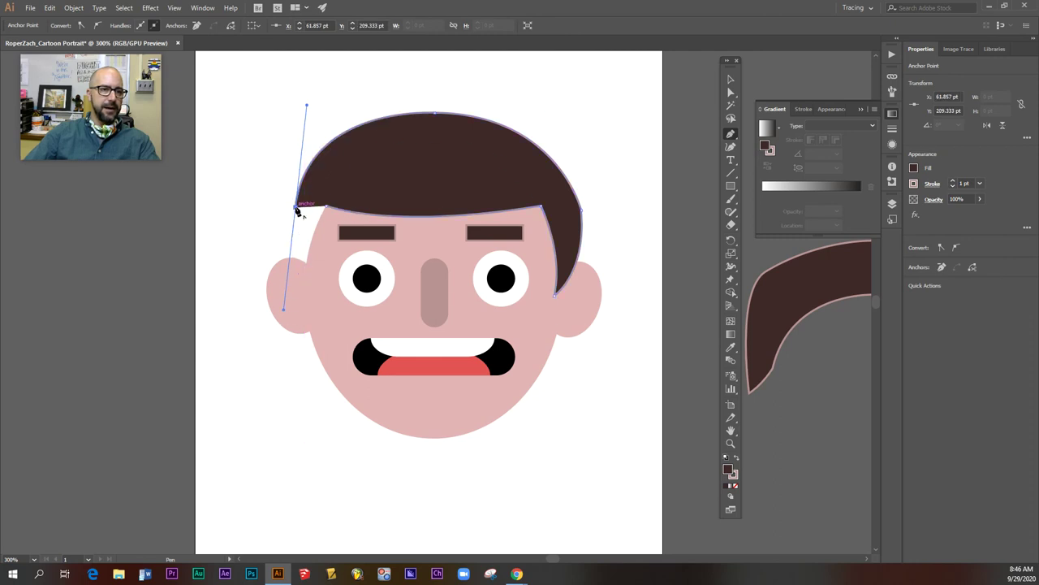
{"action": "mouse_move", "coordinate": [283, 311]}
{"action": "left_mouse_down"}
{"action": "mouse_move", "coordinate": [302, 268]}
{"action": "mouse_move", "coordinate": [333, 316]}
{"action": "left_mouse_up"}
{"action": "left_click", "coordinate": [305, 263]}
{"action": "key", "text": "ctrl+z"}
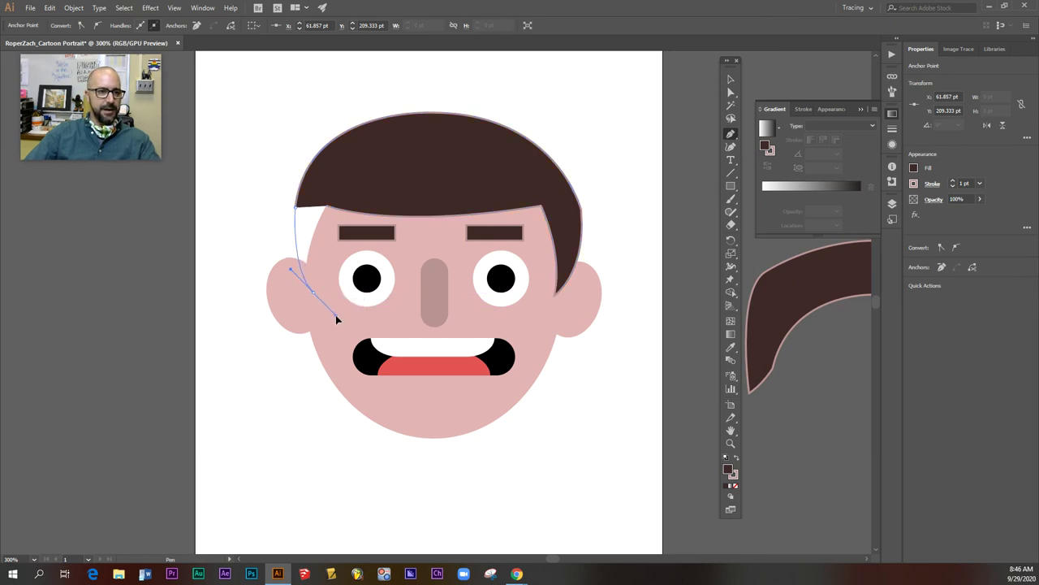
{"action": "mouse_move", "coordinate": [325, 207]}
{"action": "left_mouse_down"}
{"action": "mouse_move", "coordinate": [324, 224]}
{"action": "mouse_move", "coordinate": [336, 205]}
{"action": "left_mouse_up"}
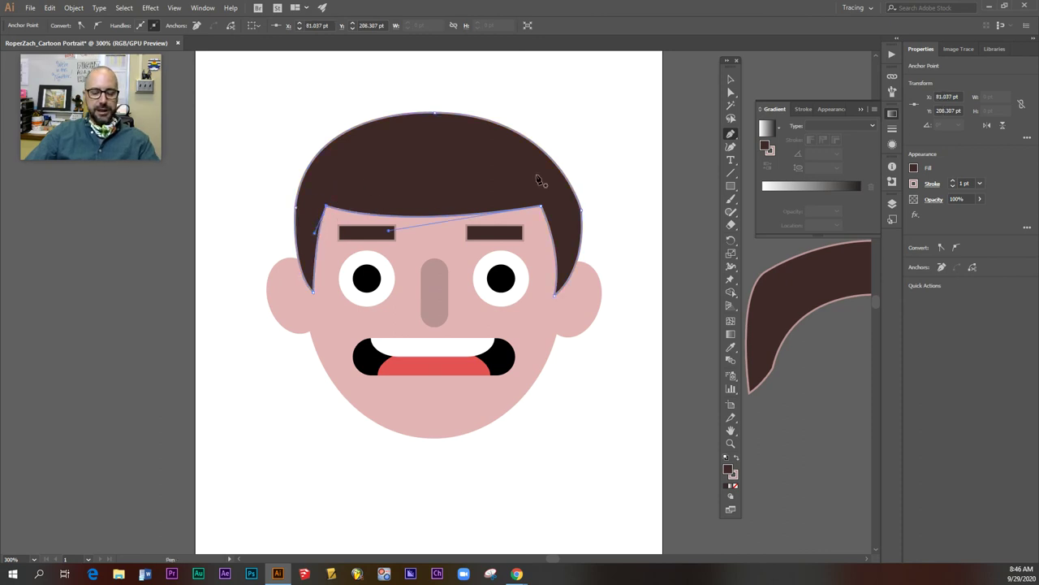
{"action": "key", "text": "v"}
{"action": "left_click", "coordinate": [567, 180]}
{"action": "left_click", "coordinate": [627, 120]}
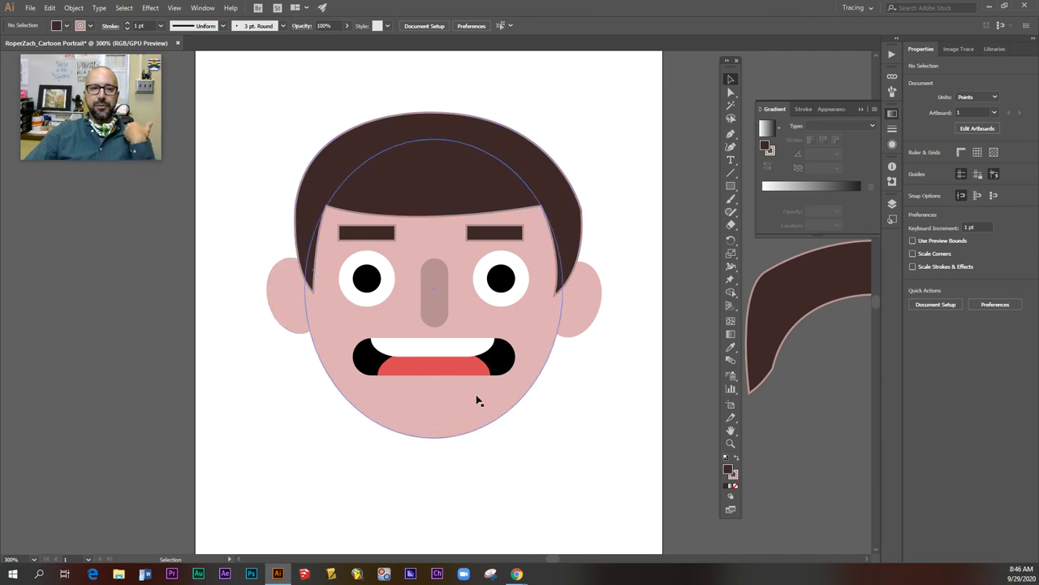
Start a long-hair pen path running from the left hair edge to below the chin.
{"action": "left_click", "coordinate": [731, 134]}
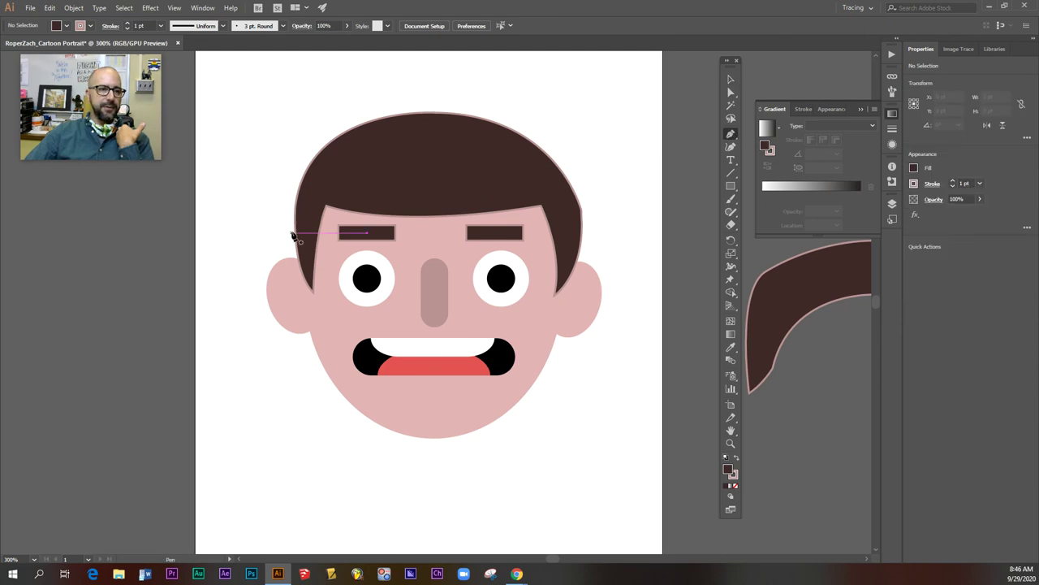
{"action": "left_click_drag", "start_coordinate": [297, 214], "coordinate": [301, 507]}
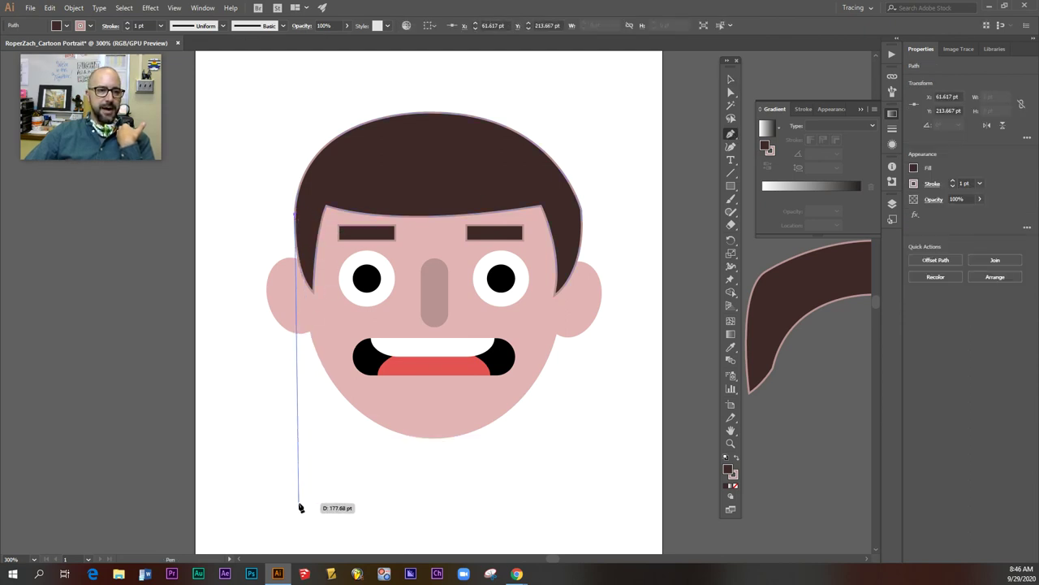
{"action": "left_click", "coordinate": [298, 502]}
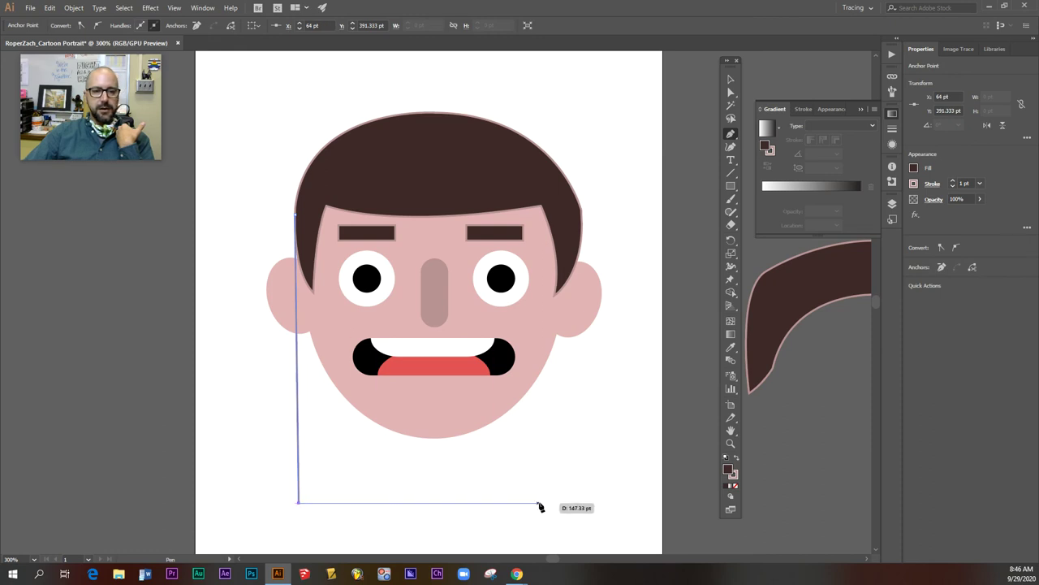
Complete the long-hair rectangle across the bottom, up the right edge, and back to the left.
{"action": "left_click_drag", "start_coordinate": [565, 507], "coordinate": [580, 506]}
{"action": "left_click", "coordinate": [581, 503]}
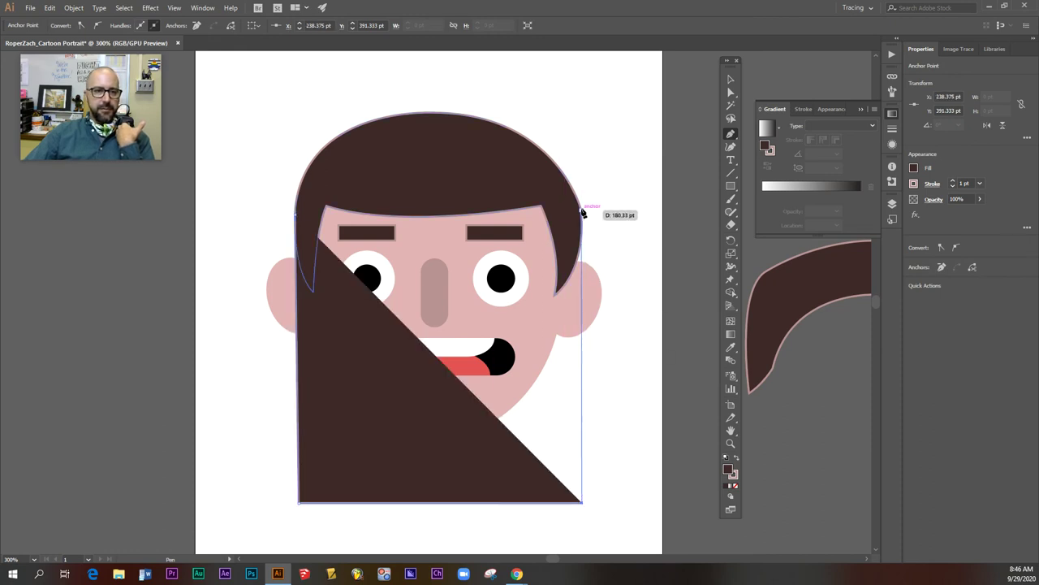
{"action": "left_click", "coordinate": [582, 212]}
{"action": "left_click", "coordinate": [581, 213]}
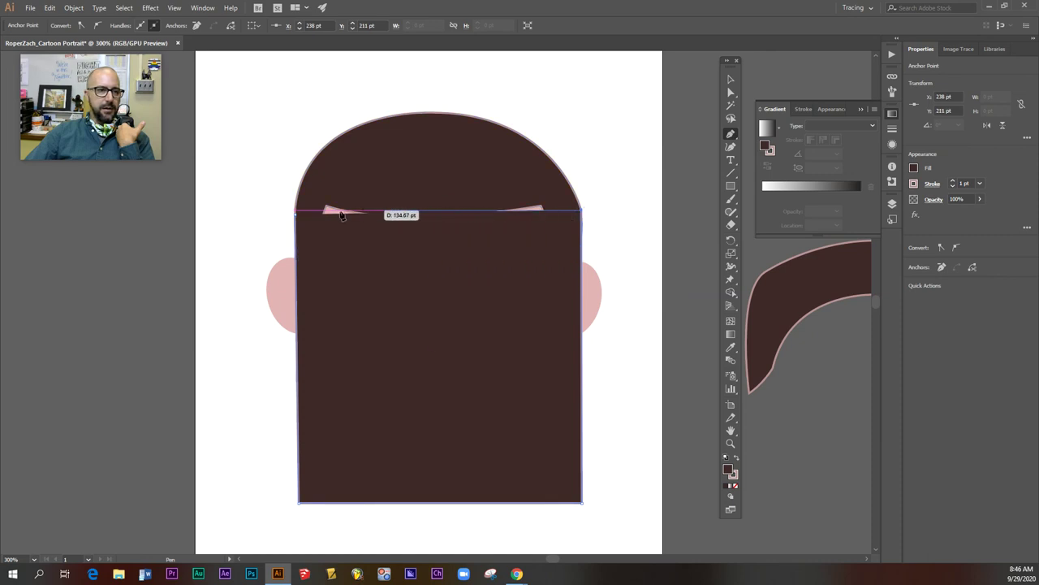
{"action": "left_click", "coordinate": [297, 215]}
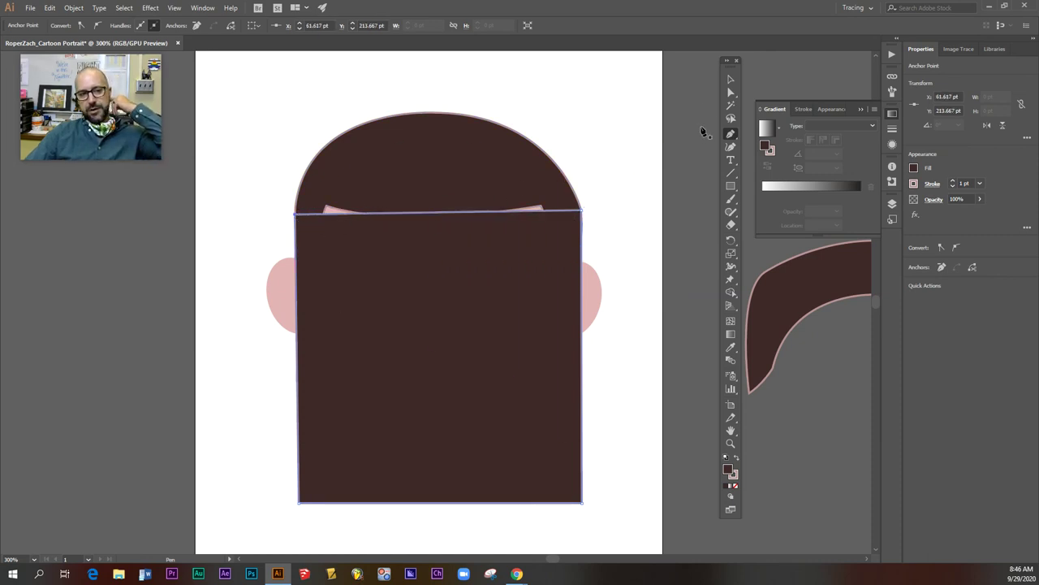
Send the long-hair shape backward behind the face and deselect it.
{"action": "left_click", "coordinate": [730, 80]}
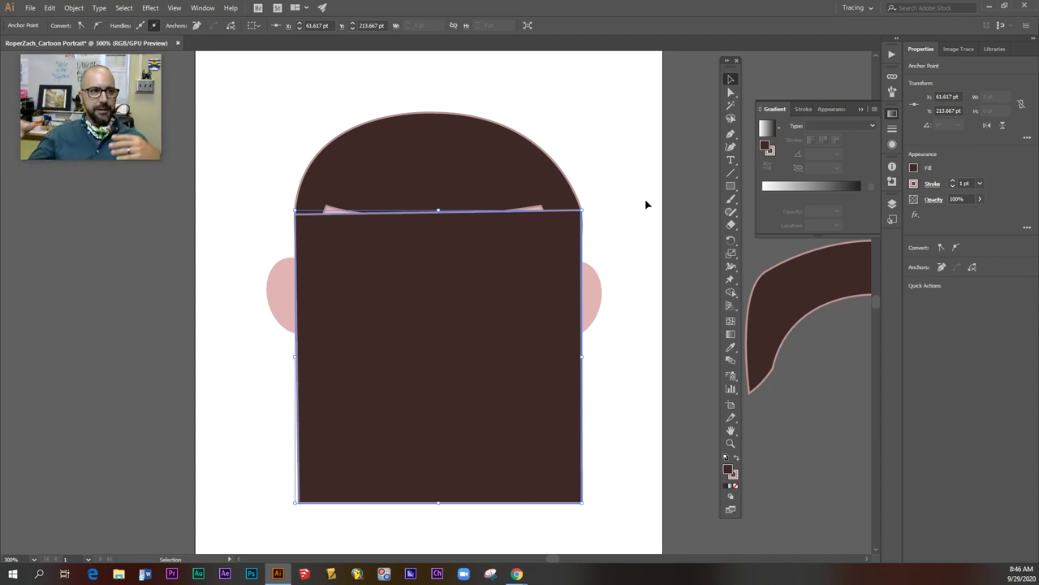
{"action": "right_click", "coordinate": [501, 293]}
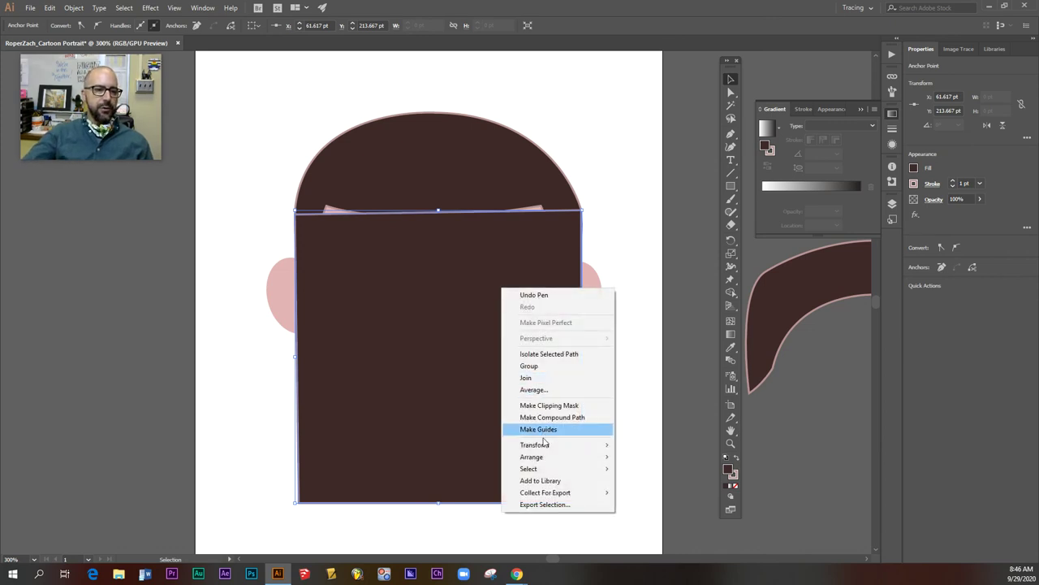
{"action": "mouse_move", "coordinate": [532, 456]}
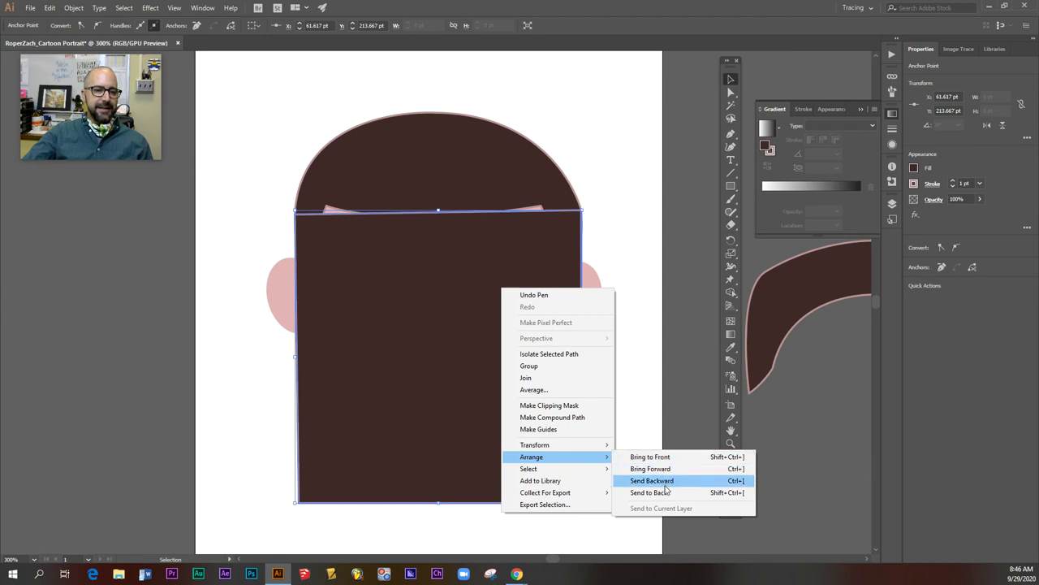
{"action": "left_click", "coordinate": [656, 492]}
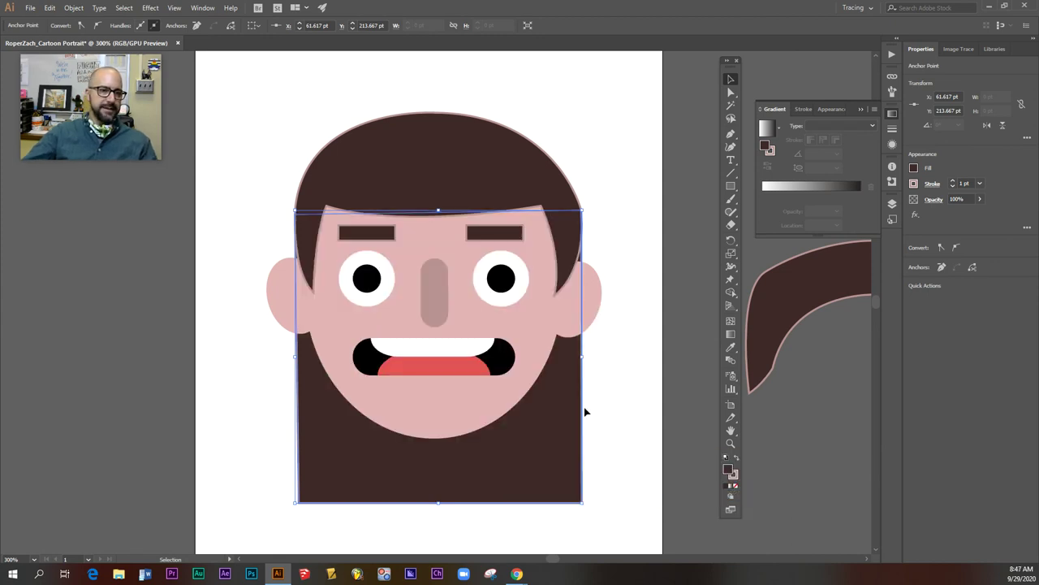
{"action": "left_click", "coordinate": [614, 411]}
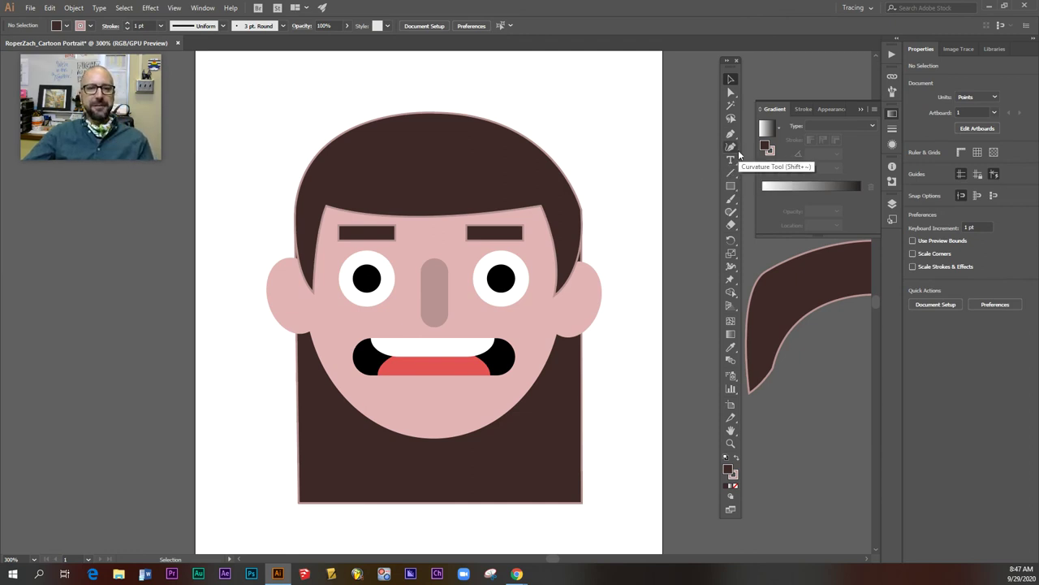
Draw a neck rectangle below the chin and eyedrop the face's skin colour onto it.
{"action": "left_click", "coordinate": [730, 187]}
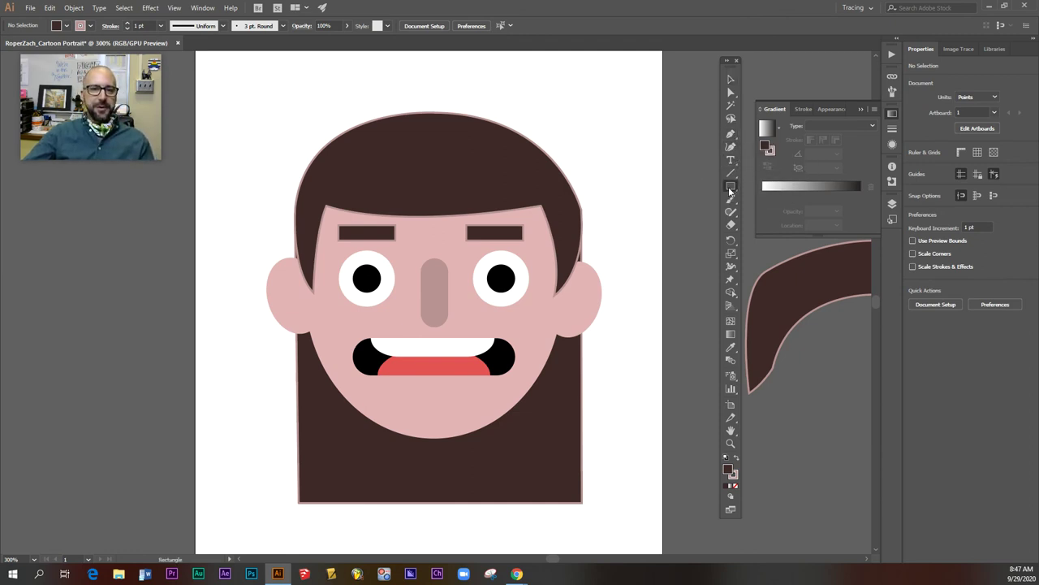
{"action": "left_click", "coordinate": [764, 189]}
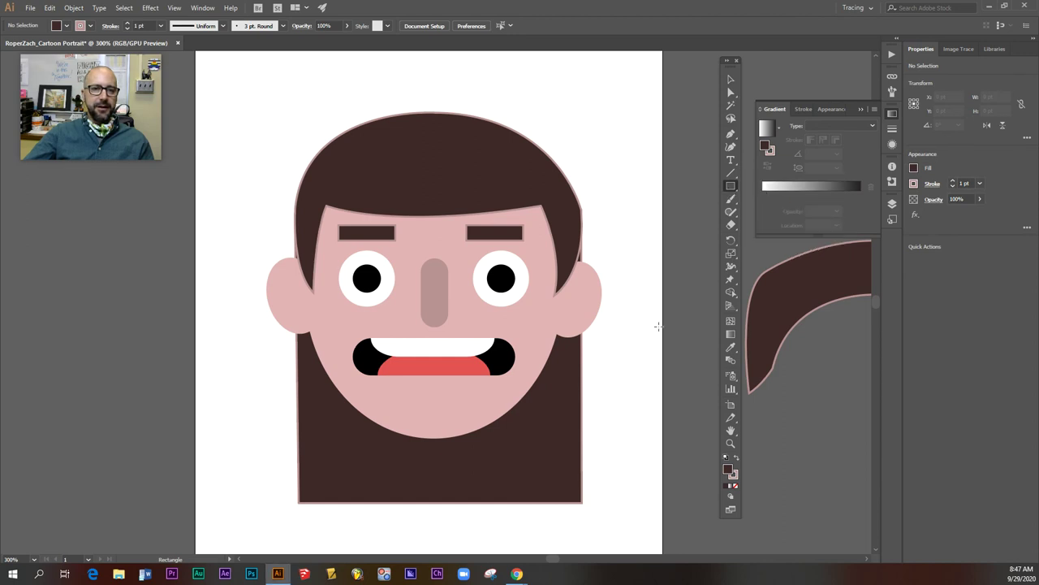
{"action": "left_click_drag", "start_coordinate": [383, 415], "coordinate": [487, 505]}
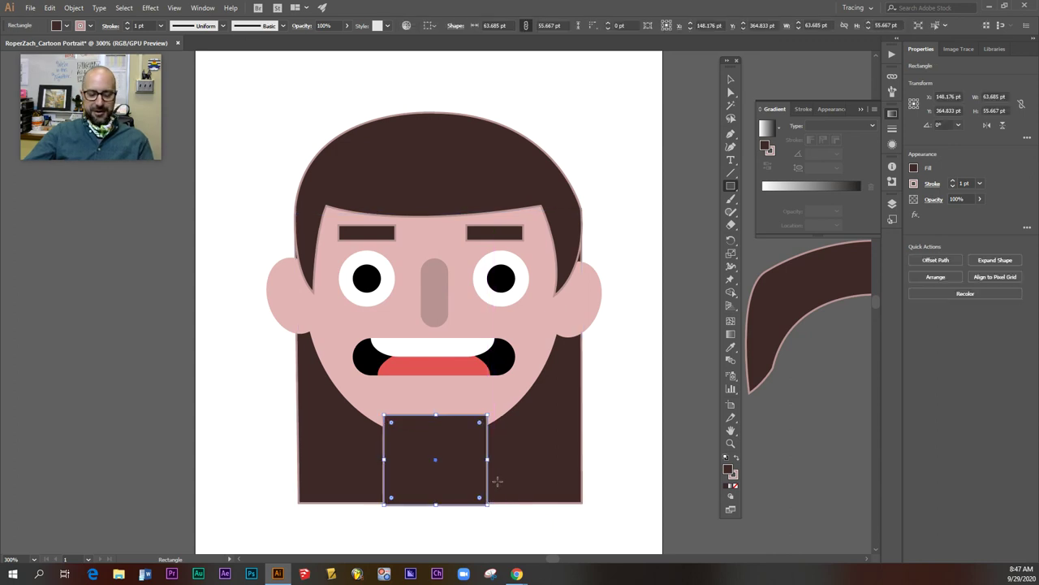
{"action": "key", "text": "v"}
{"action": "left_click", "coordinate": [731, 346]}
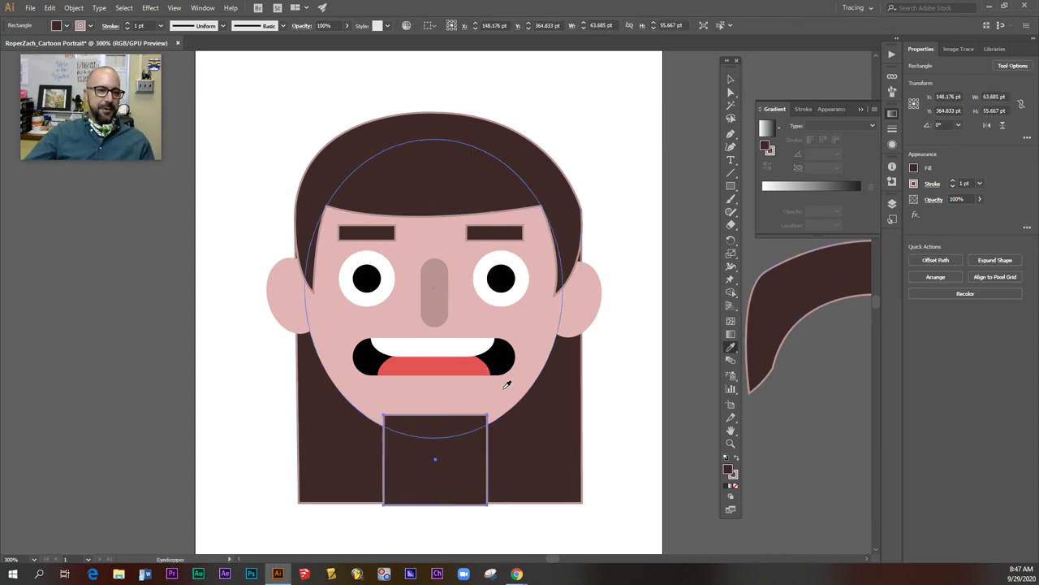
{"action": "left_click", "coordinate": [498, 386]}
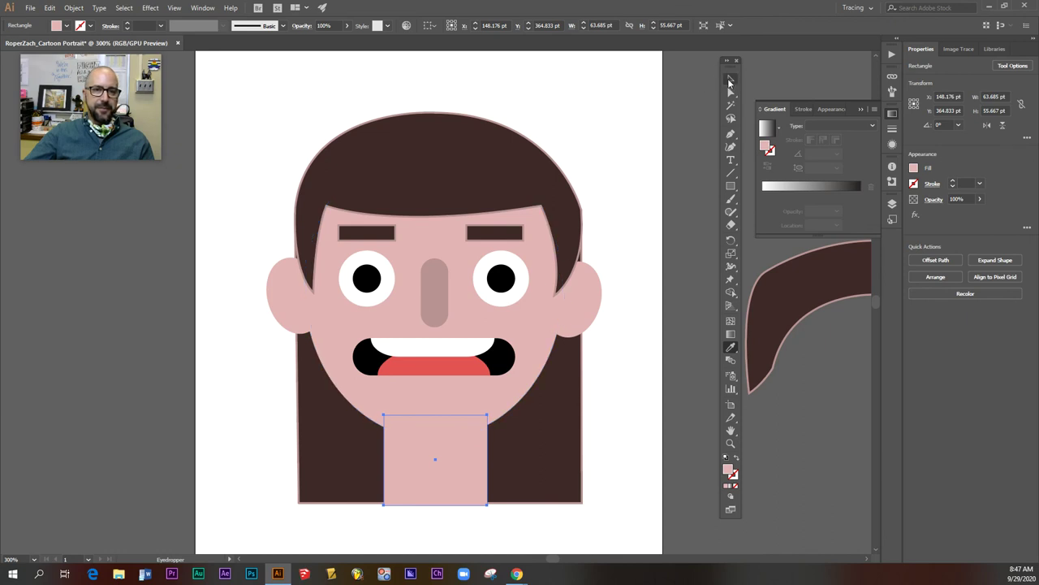
Rearrange the neck's stacking order so it sits behind the face but in front of the hair.
{"action": "left_click", "coordinate": [730, 80]}
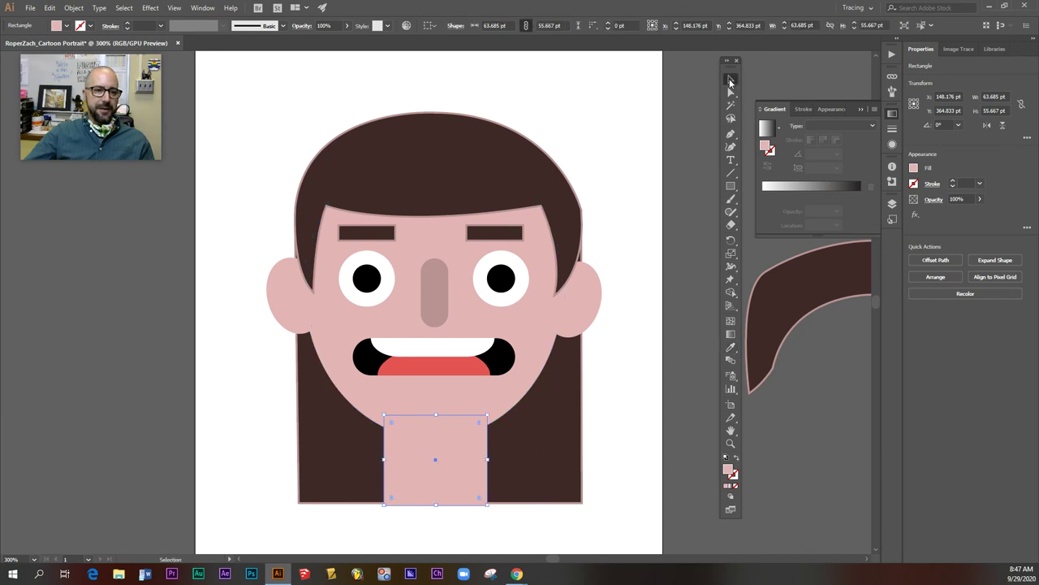
{"action": "right_click", "coordinate": [466, 452]}
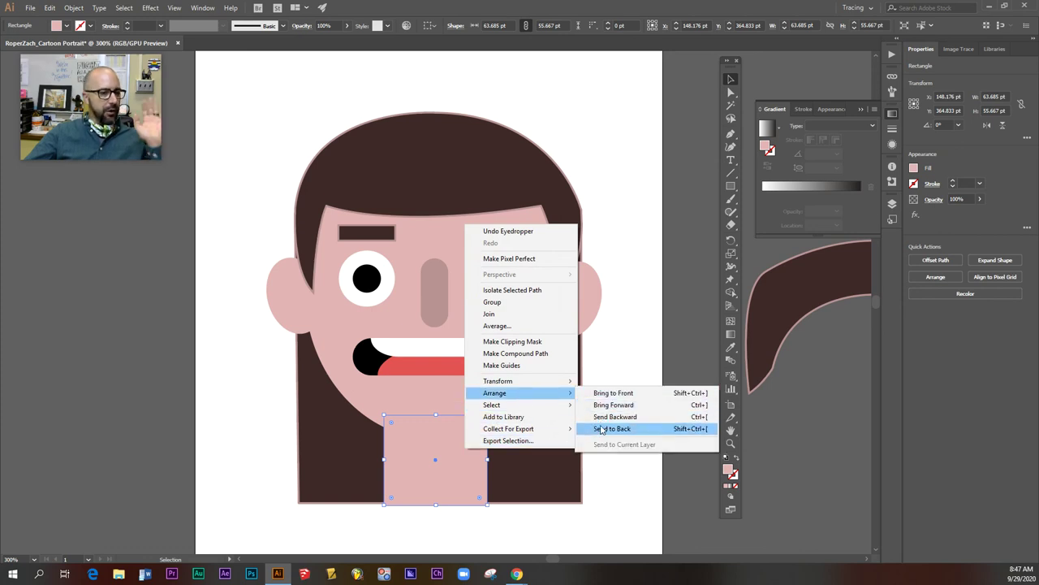
{"action": "mouse_move", "coordinate": [495, 393]}
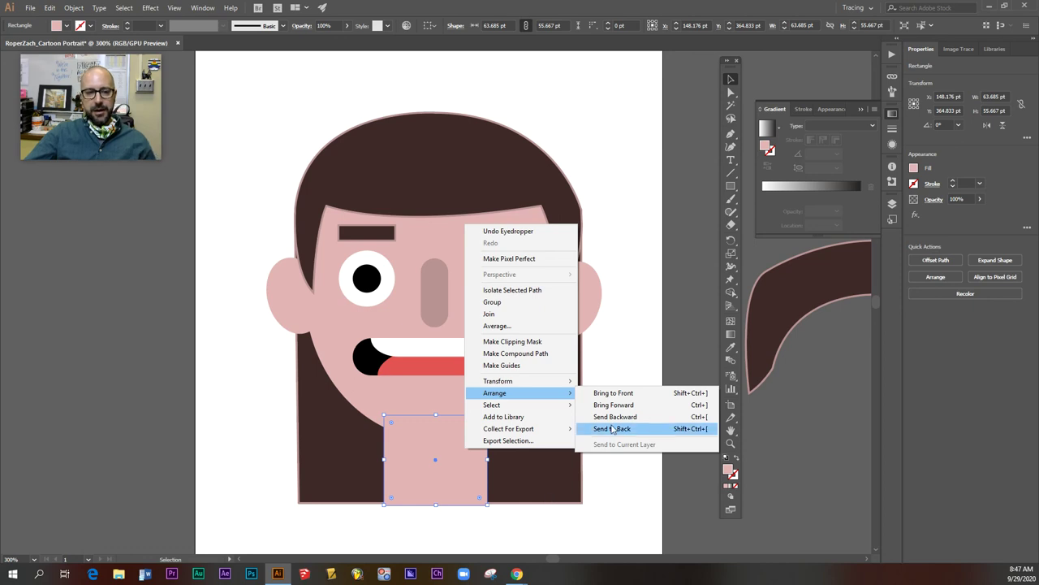
{"action": "left_click", "coordinate": [615, 427]}
{"action": "right_click", "coordinate": [457, 449]}
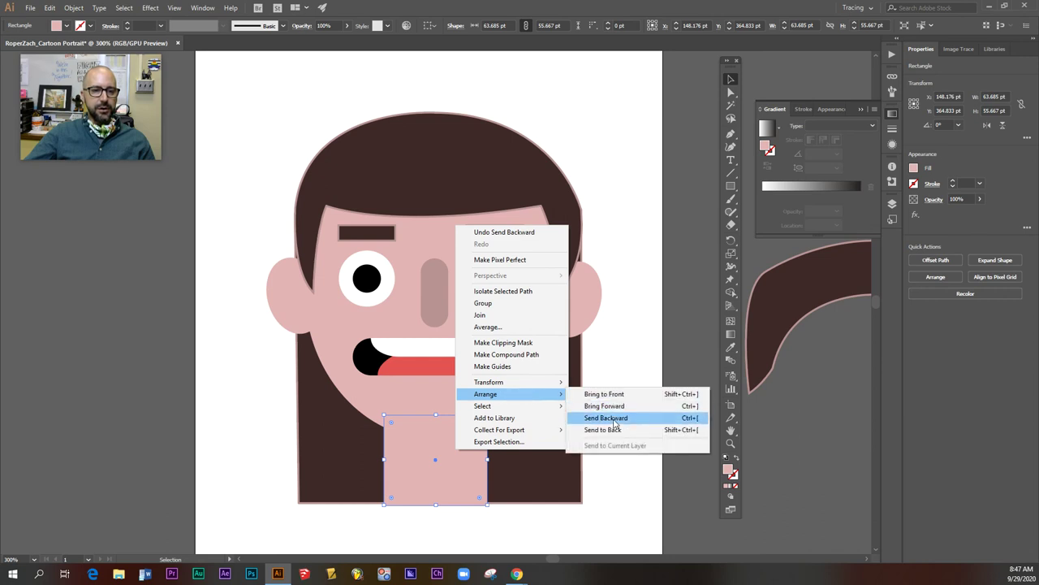
{"action": "left_click", "coordinate": [700, 421]}
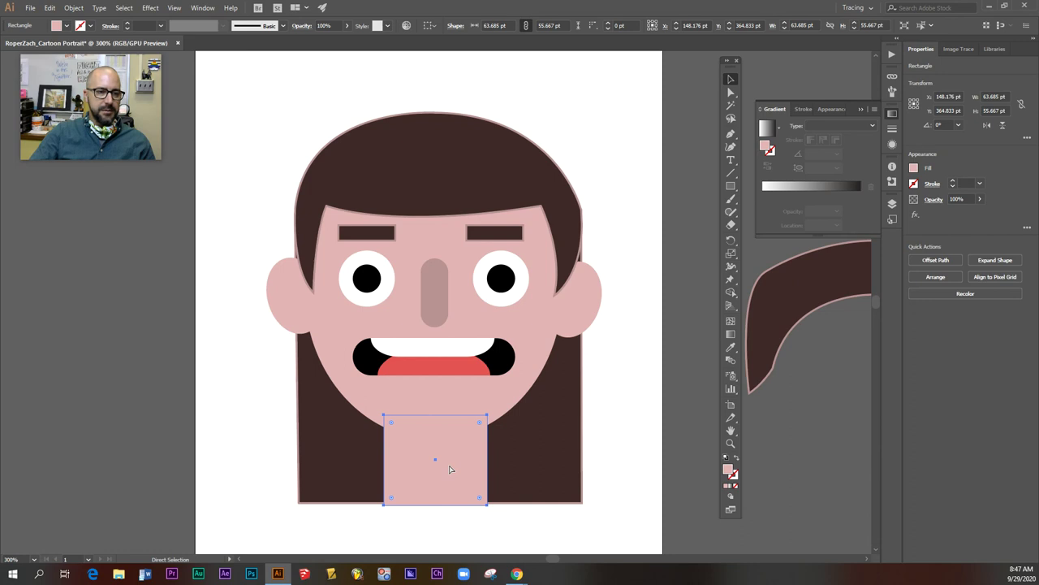
{"action": "key", "text": "ctrl+bracketleft"}
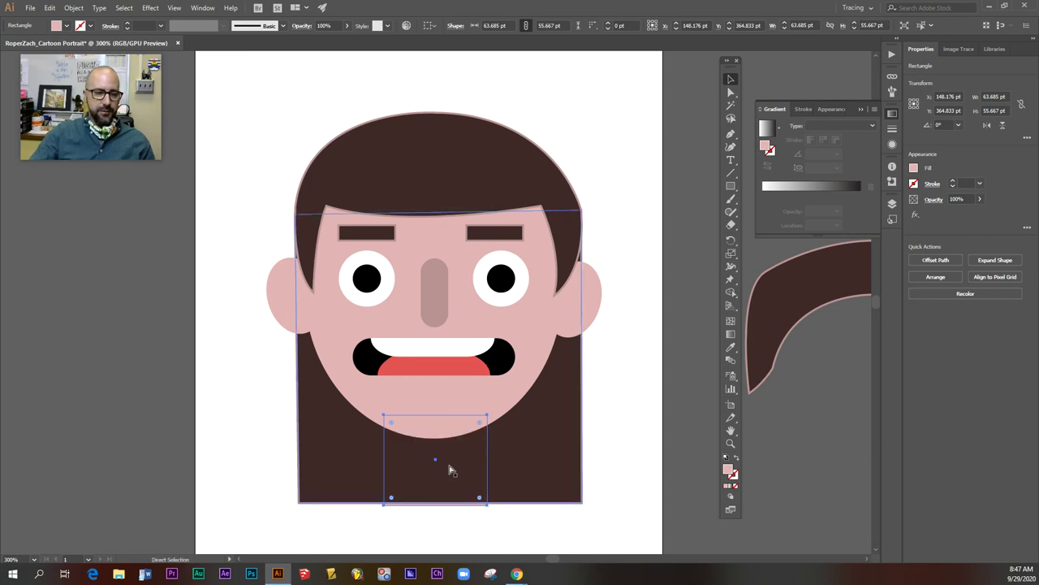
{"action": "key", "text": "ctrl+bracketright"}
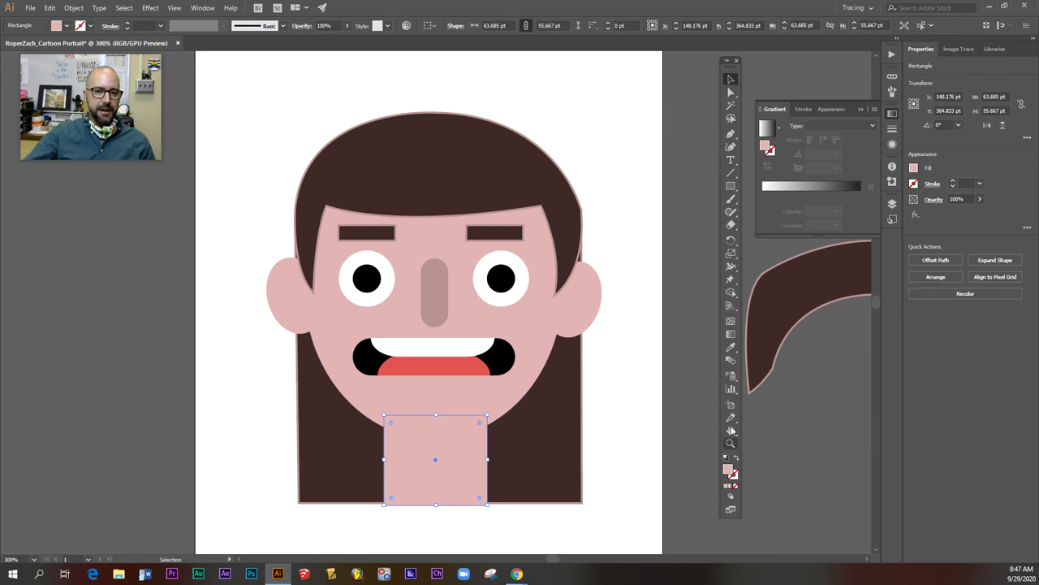
Eyedrop the nose's darker pink onto the neck, then deselect.
{"action": "left_click", "coordinate": [730, 346]}
{"action": "left_click", "coordinate": [438, 296]}
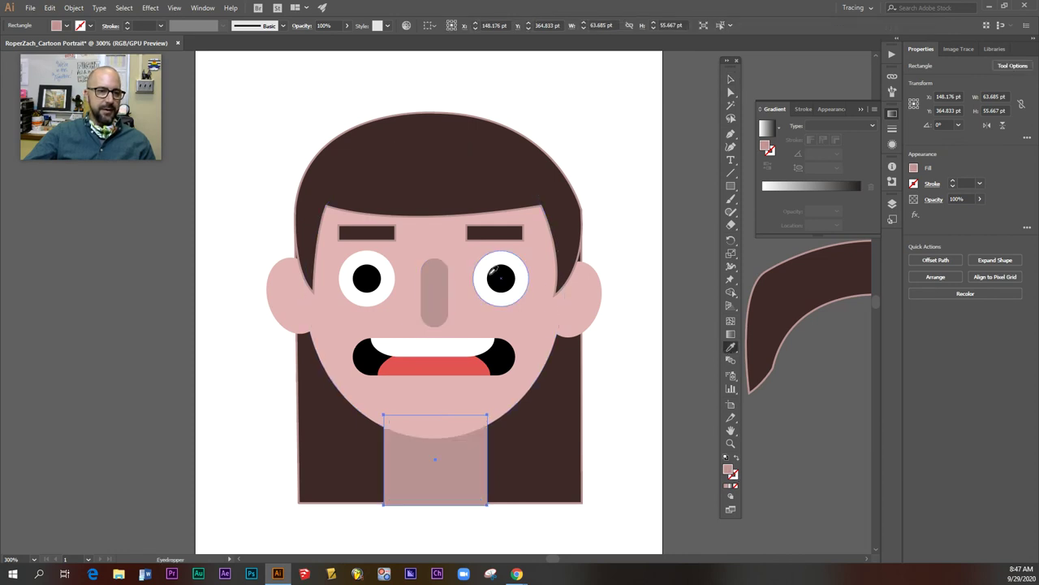
{"action": "left_click", "coordinate": [731, 79]}
{"action": "left_click", "coordinate": [591, 122]}
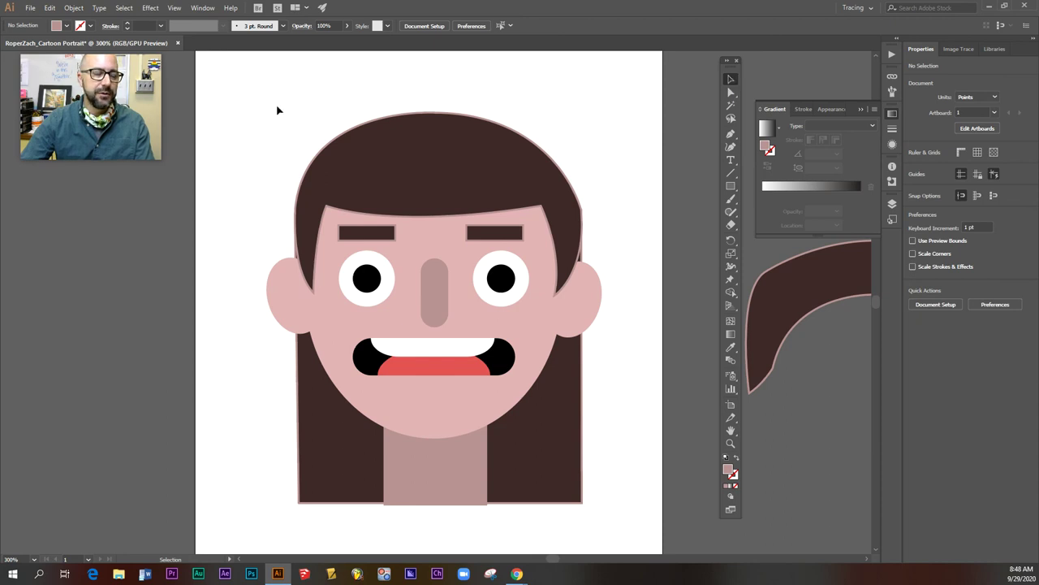
Marquee-select every portrait shape and group them.
{"action": "left_click_drag", "start_coordinate": [241, 104], "coordinate": [619, 538]}
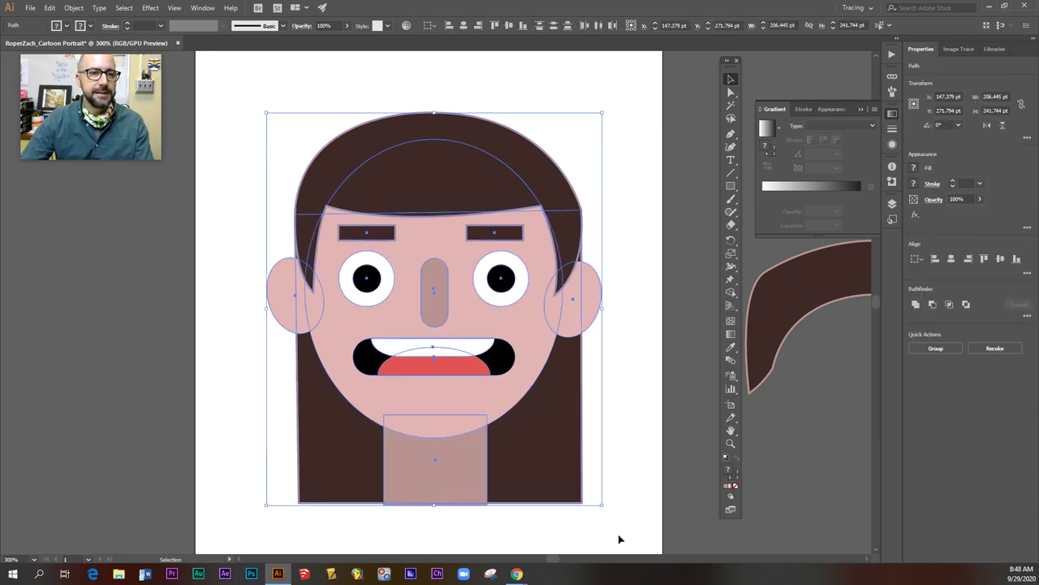
{"action": "right_click", "coordinate": [465, 317]}
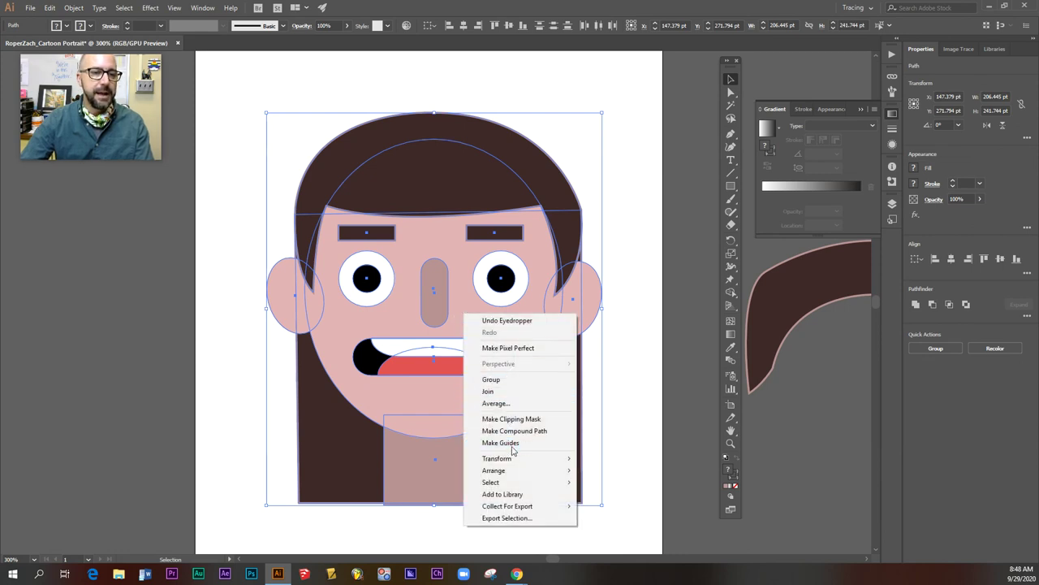
{"action": "left_click", "coordinate": [495, 380]}
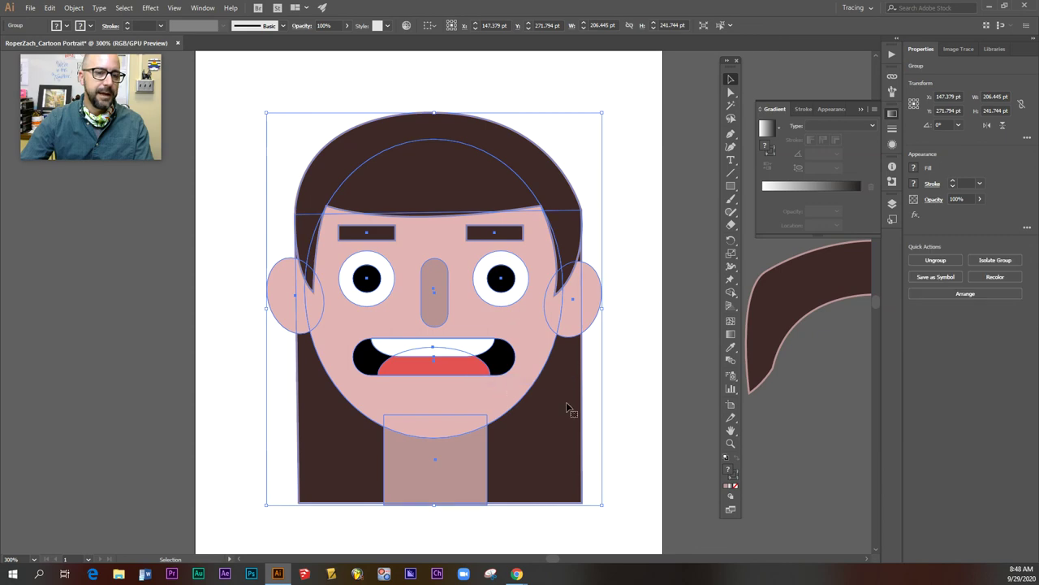
Shrink the group to about 93 x 109 pt near the top-left and place a duplicate to its right.
{"action": "left_click", "coordinate": [607, 378]}
{"action": "left_click", "coordinate": [563, 353]}
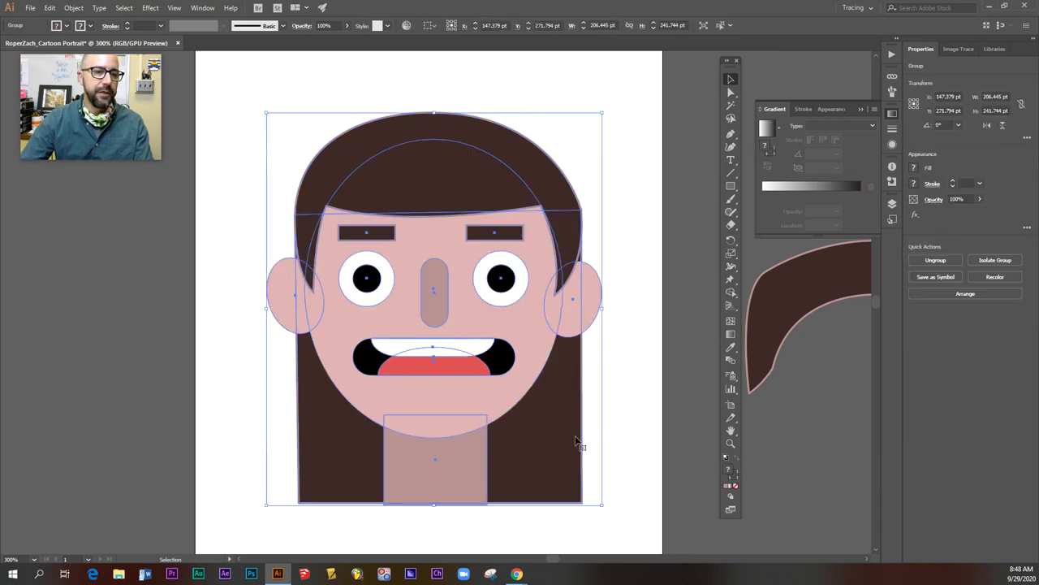
{"action": "left_click_drag", "start_coordinate": [538, 392], "coordinate": [523, 382]}
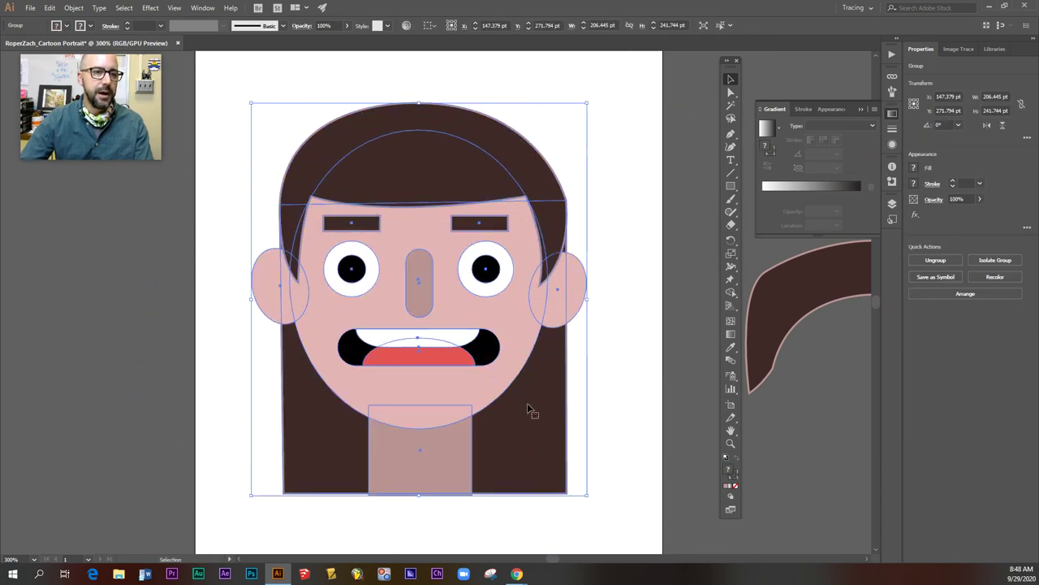
{"action": "mouse_move", "coordinate": [585, 494]}
{"action": "left_mouse_down"}
{"action": "mouse_move", "coordinate": [370, 209]}
{"action": "mouse_move", "coordinate": [468, 197]}
{"action": "mouse_move", "coordinate": [353, 201]}
{"action": "mouse_move", "coordinate": [583, 199]}
{"action": "left_mouse_up"}
{"action": "left_click", "coordinate": [561, 279]}
{"action": "left_click", "coordinate": [550, 350]}
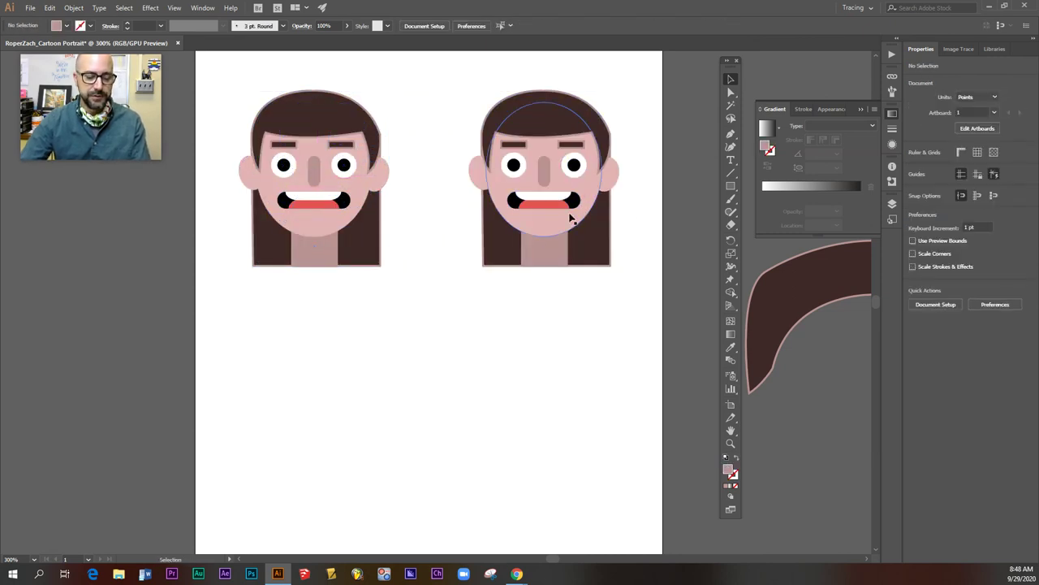
Direct-select the duplicate's hair and fill it bright yellow in the Color Picker.
{"action": "key", "text": "a"}
{"action": "left_click", "coordinate": [569, 113]}
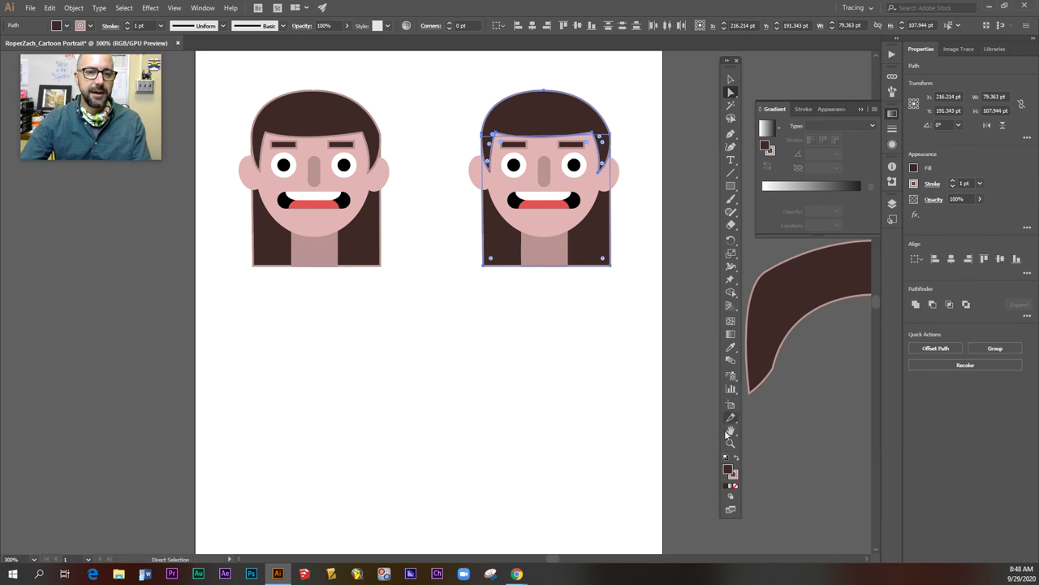
{"action": "double_click", "coordinate": [729, 470]}
{"action": "left_click", "coordinate": [767, 216]}
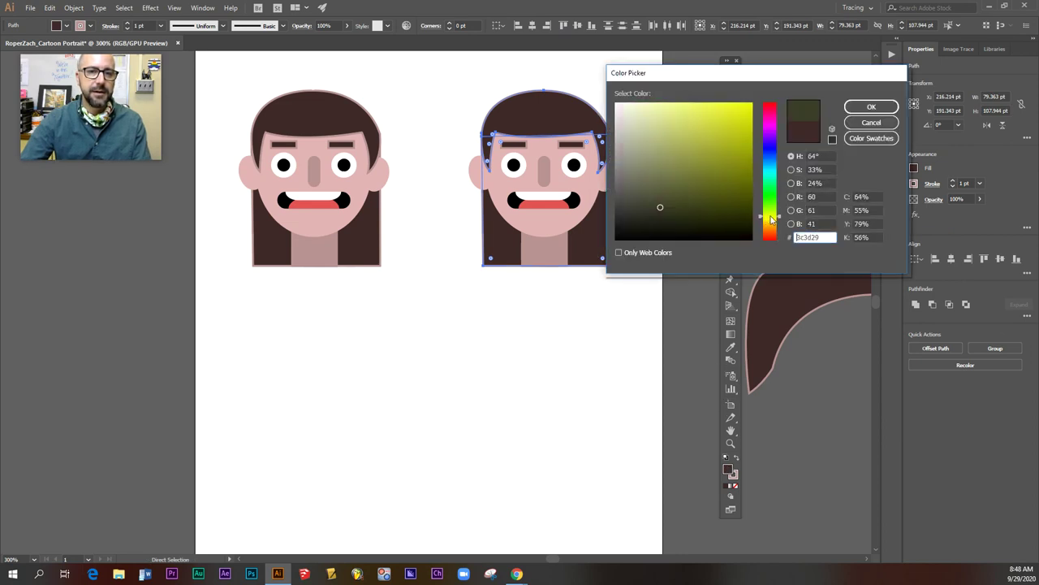
{"action": "left_click_drag", "start_coordinate": [685, 123], "coordinate": [695, 110]}
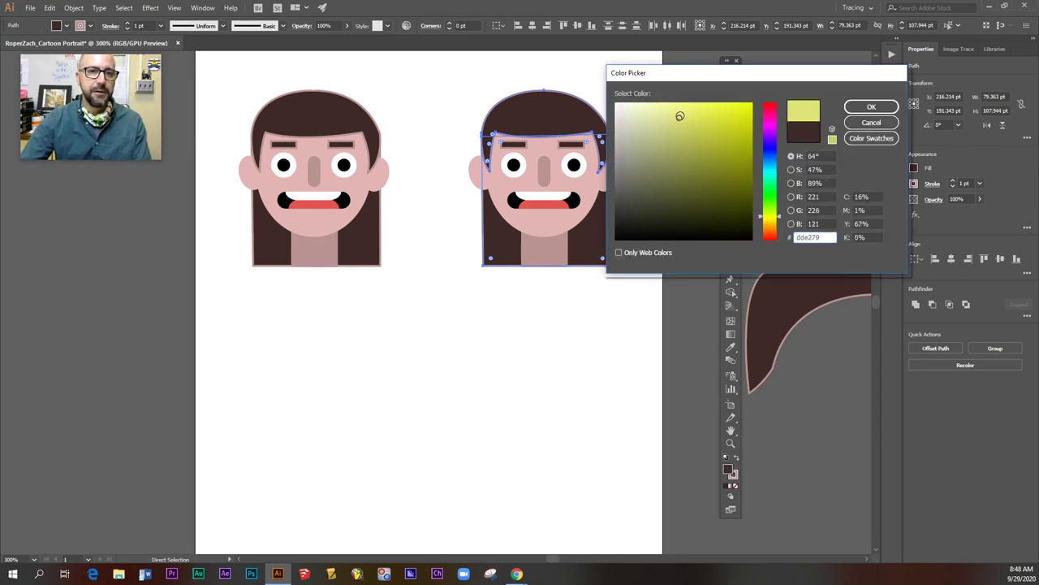
{"action": "left_click", "coordinate": [861, 109]}
{"action": "left_click", "coordinate": [590, 371]}
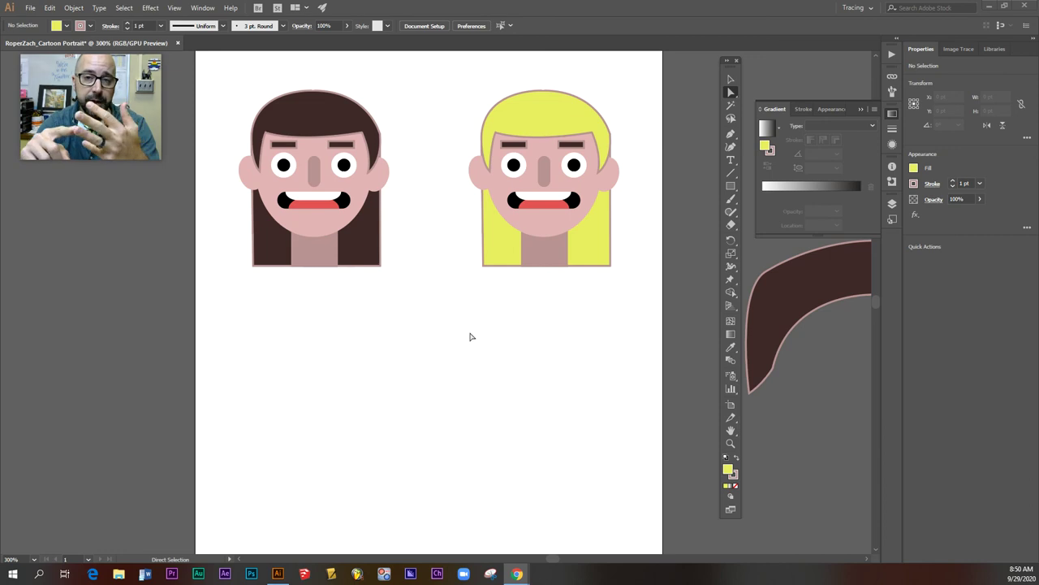
Save As an Adobe Illustrator .ai file on the Desktop, accepting default Illustrator Options.
{"action": "left_click", "coordinate": [33, 10]}
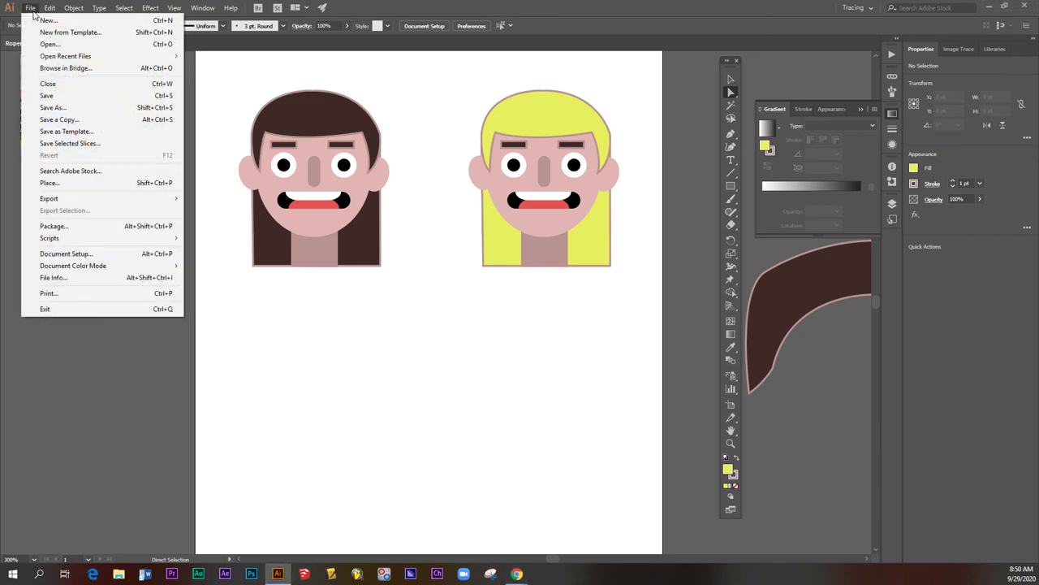
{"action": "left_click", "coordinate": [55, 111]}
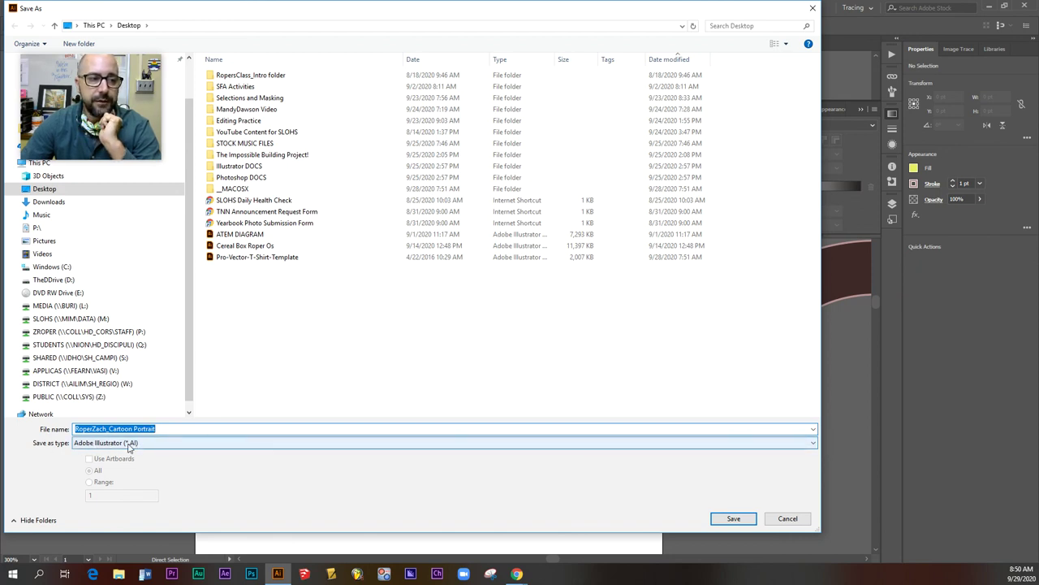
{"action": "left_click", "coordinate": [736, 522]}
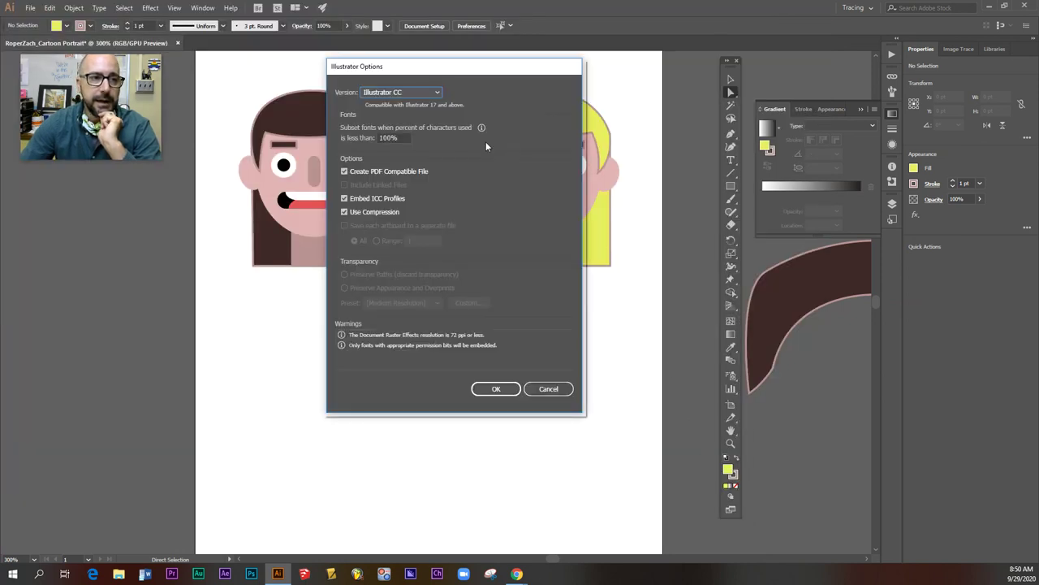
{"action": "left_click_drag", "start_coordinate": [425, 66], "coordinate": [543, 91]}
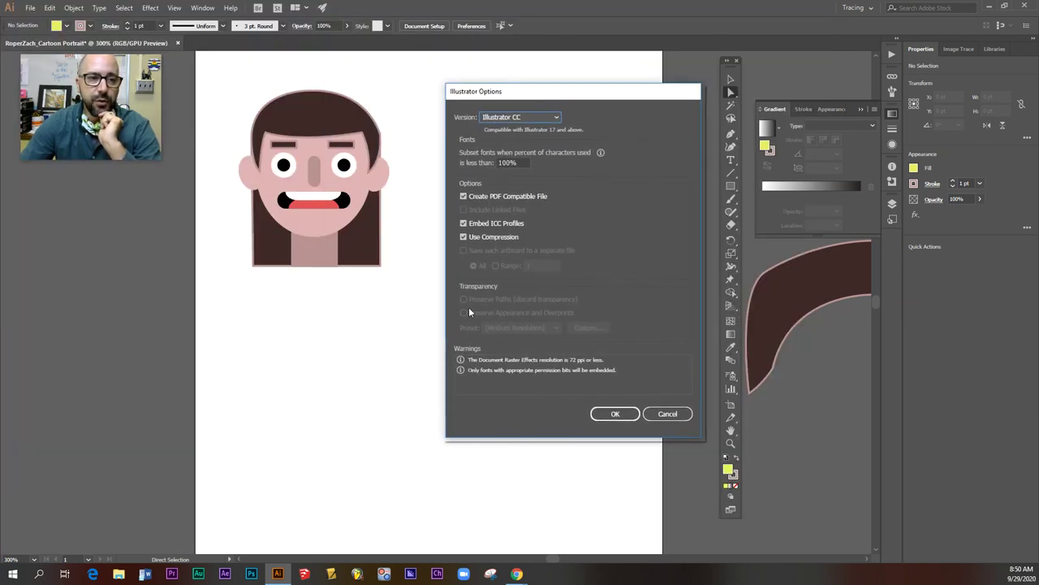
{"action": "left_click", "coordinate": [615, 414]}
{"action": "left_click", "coordinate": [615, 414]}
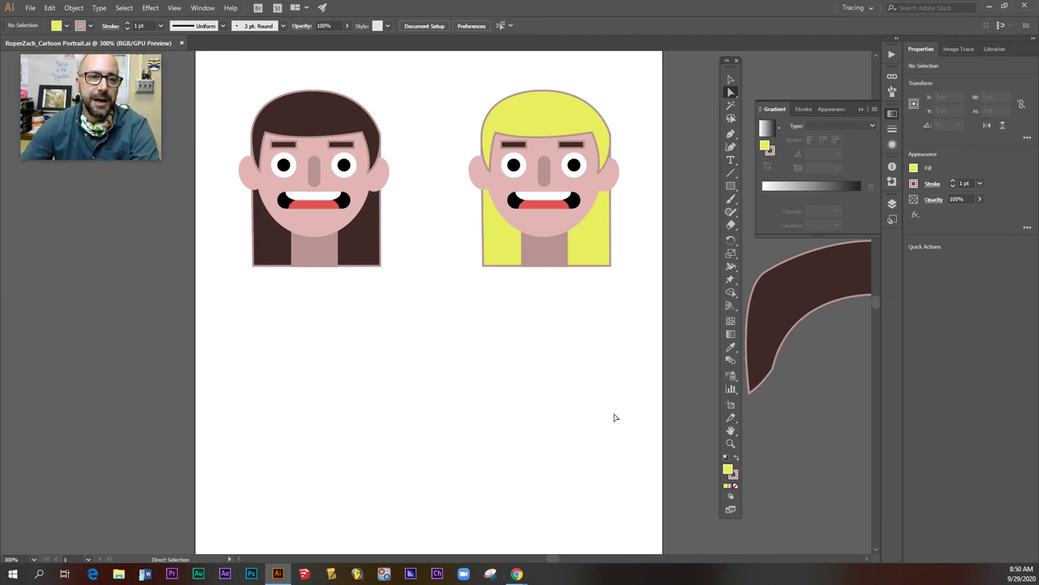
Export the artwork to the Desktop as a JPEG at quality 10, 300 ppi RGB.
{"action": "left_click", "coordinate": [31, 10]}
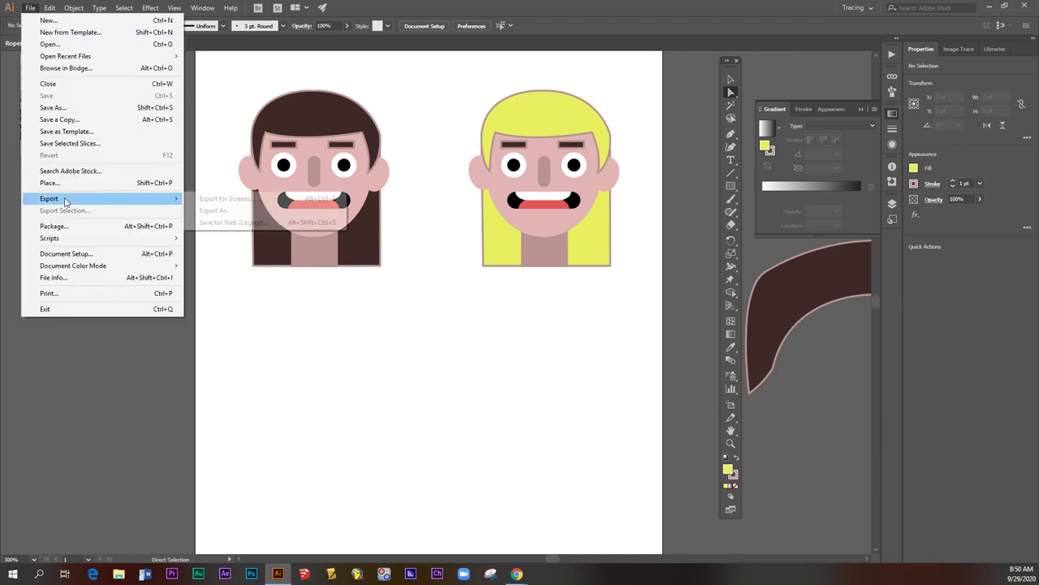
{"action": "mouse_move", "coordinate": [49, 198]}
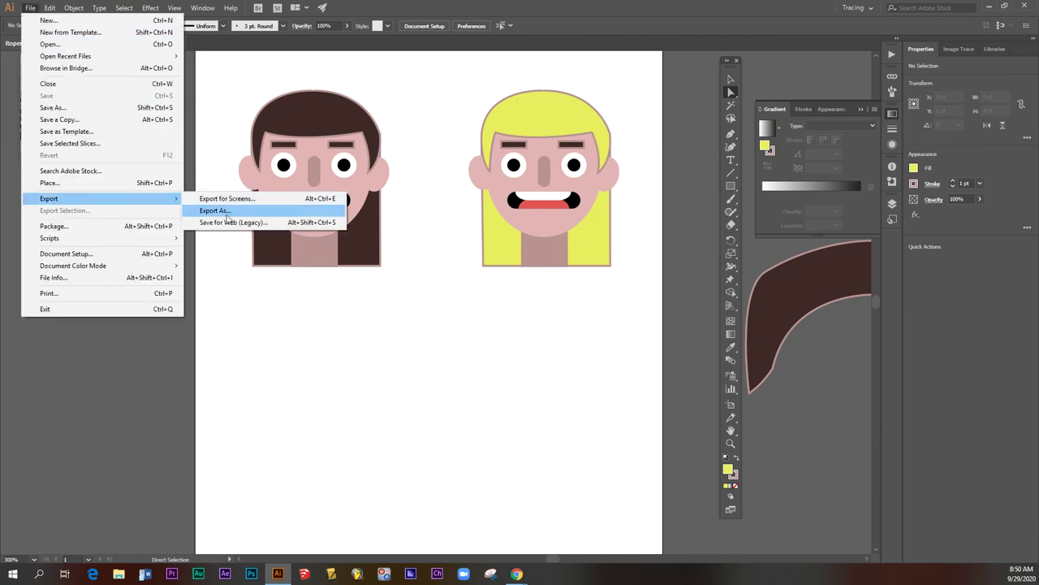
{"action": "left_click", "coordinate": [215, 210]}
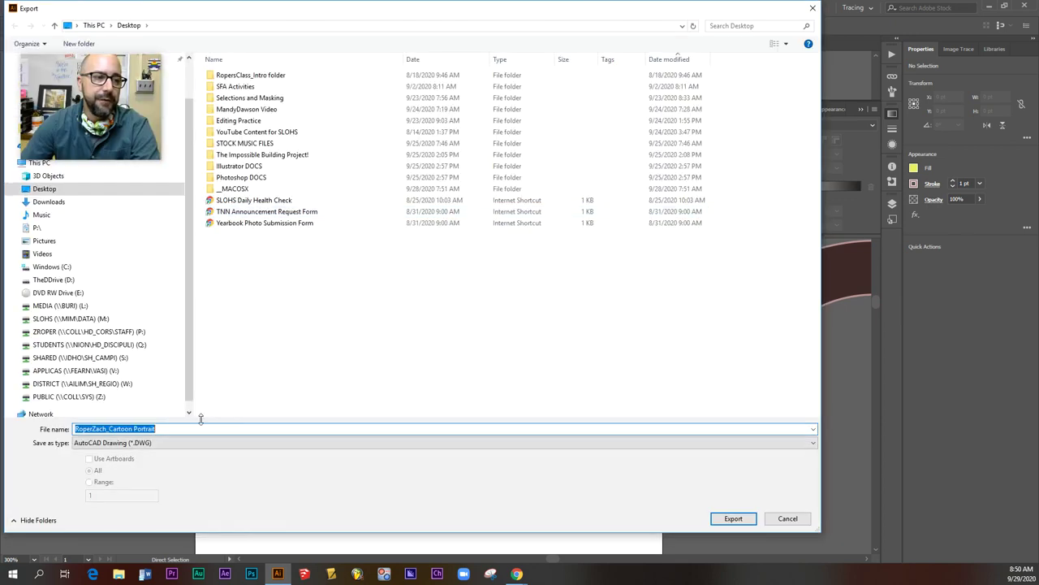
{"action": "left_click", "coordinate": [120, 442]}
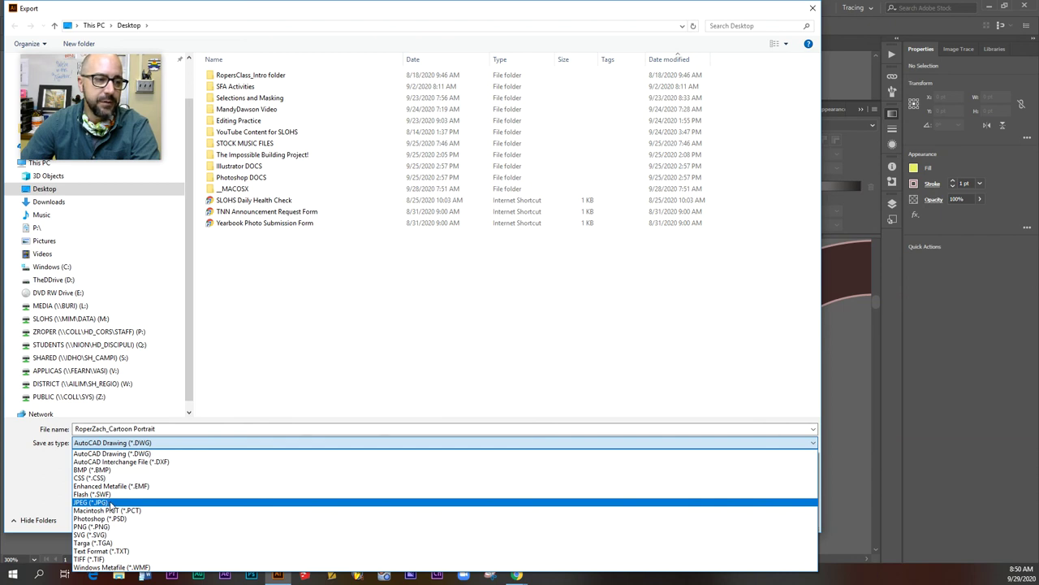
{"action": "left_click", "coordinate": [100, 503]}
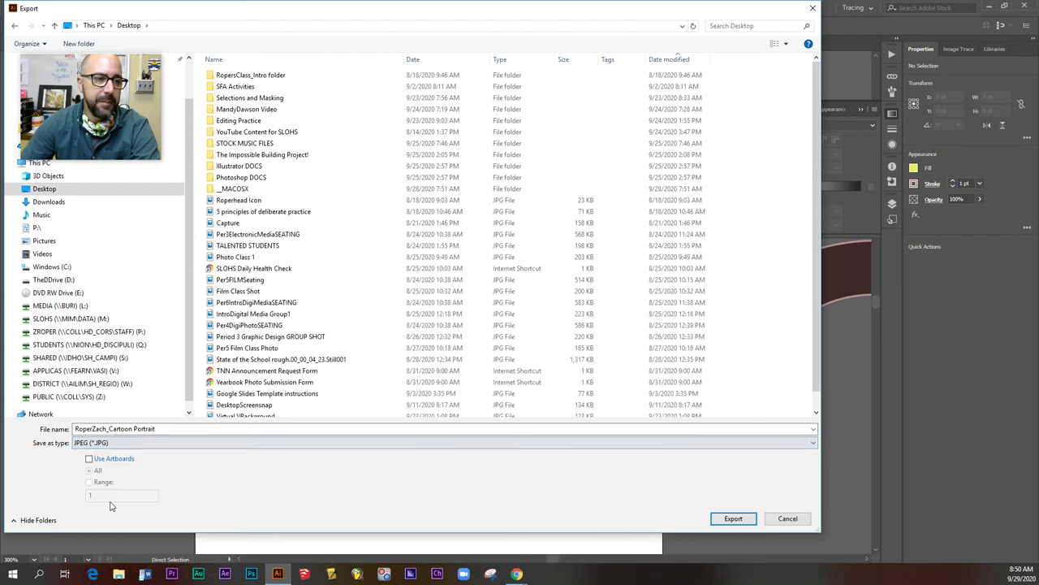
{"action": "left_click", "coordinate": [733, 520]}
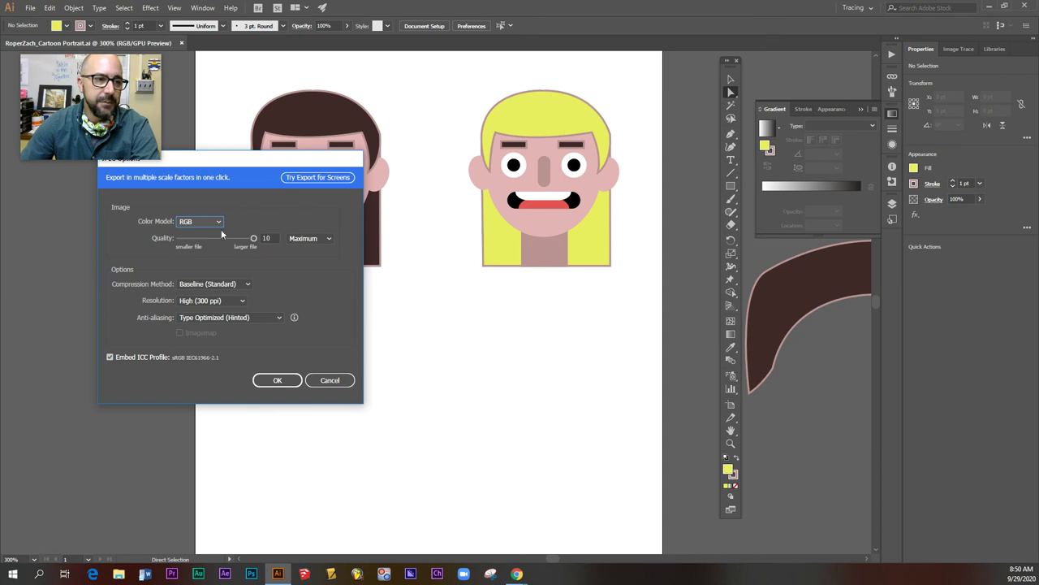
{"action": "left_click", "coordinate": [280, 381]}
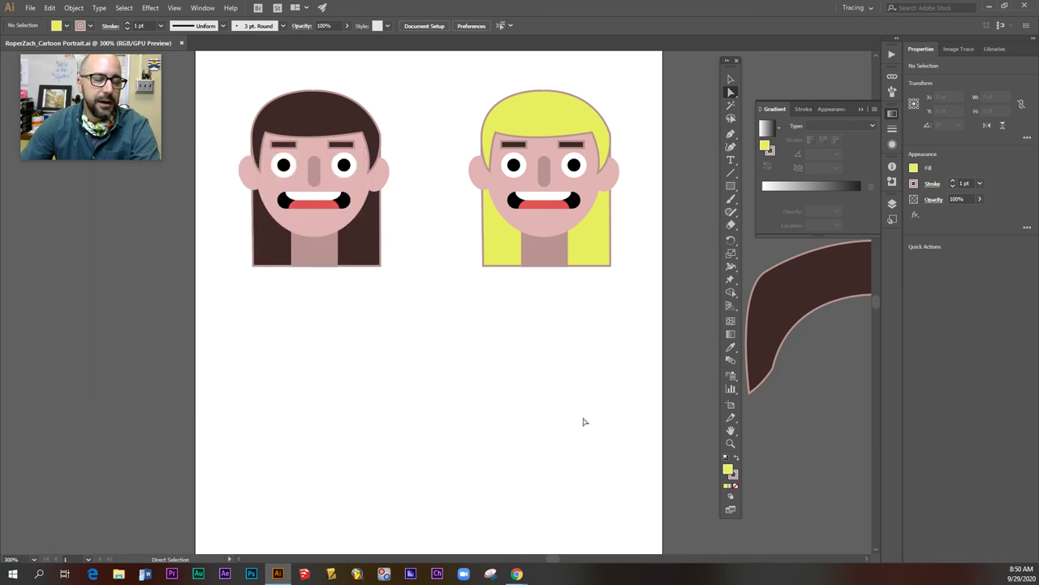